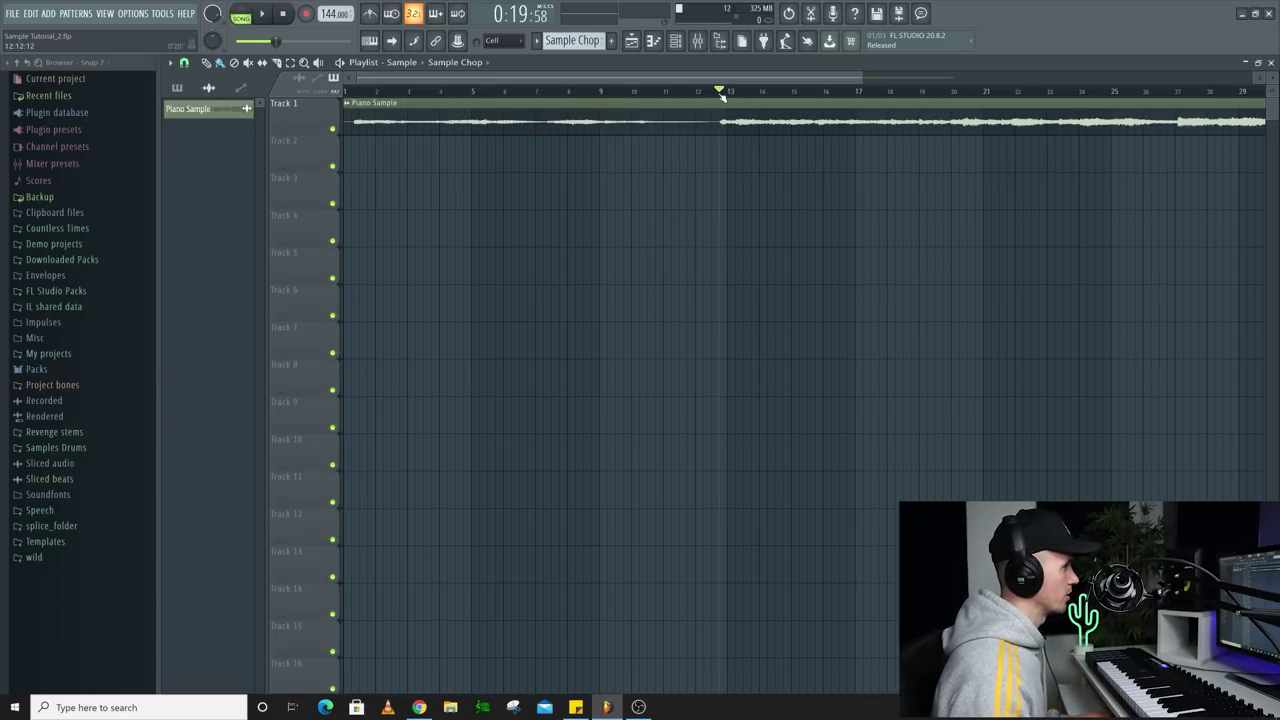
{"action": "key", "text": "space"}
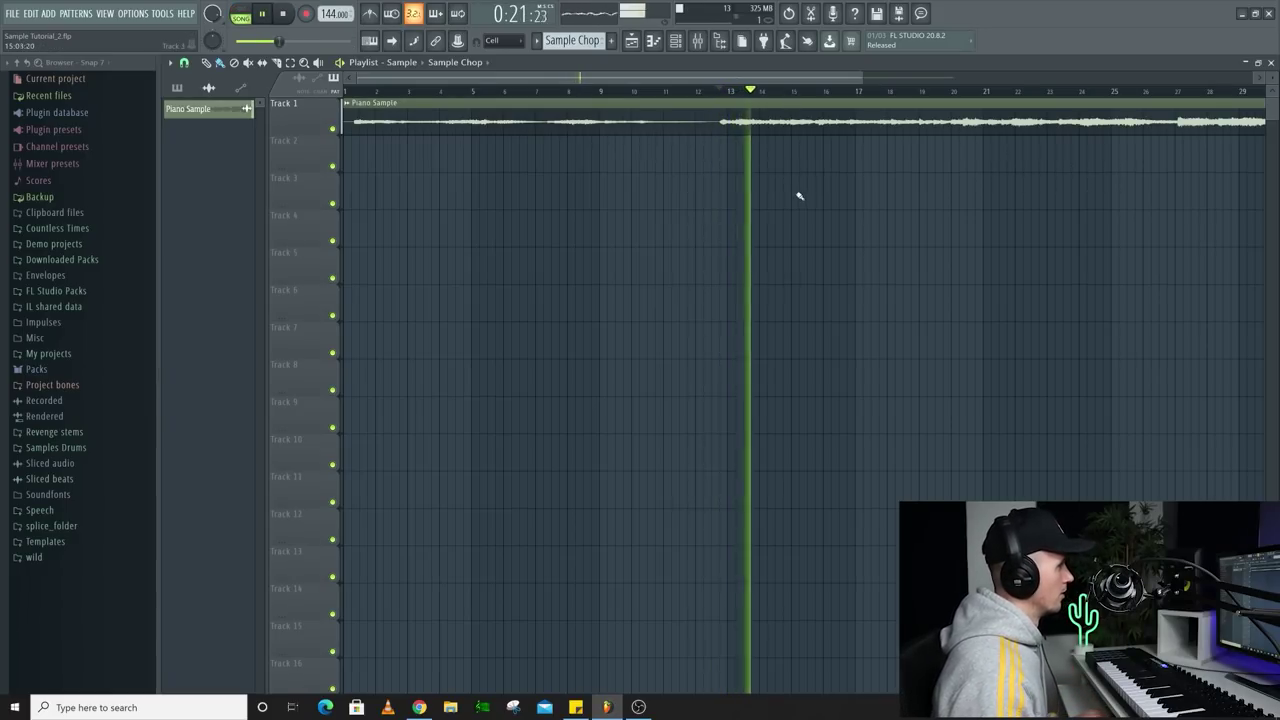
{"action": "scroll", "coordinate": [786, 209], "scroll_direction": "down", "scroll_amount": 3}
{"action": "scroll", "coordinate": [640, 203], "scroll_direction": "up", "scroll_amount": 4}
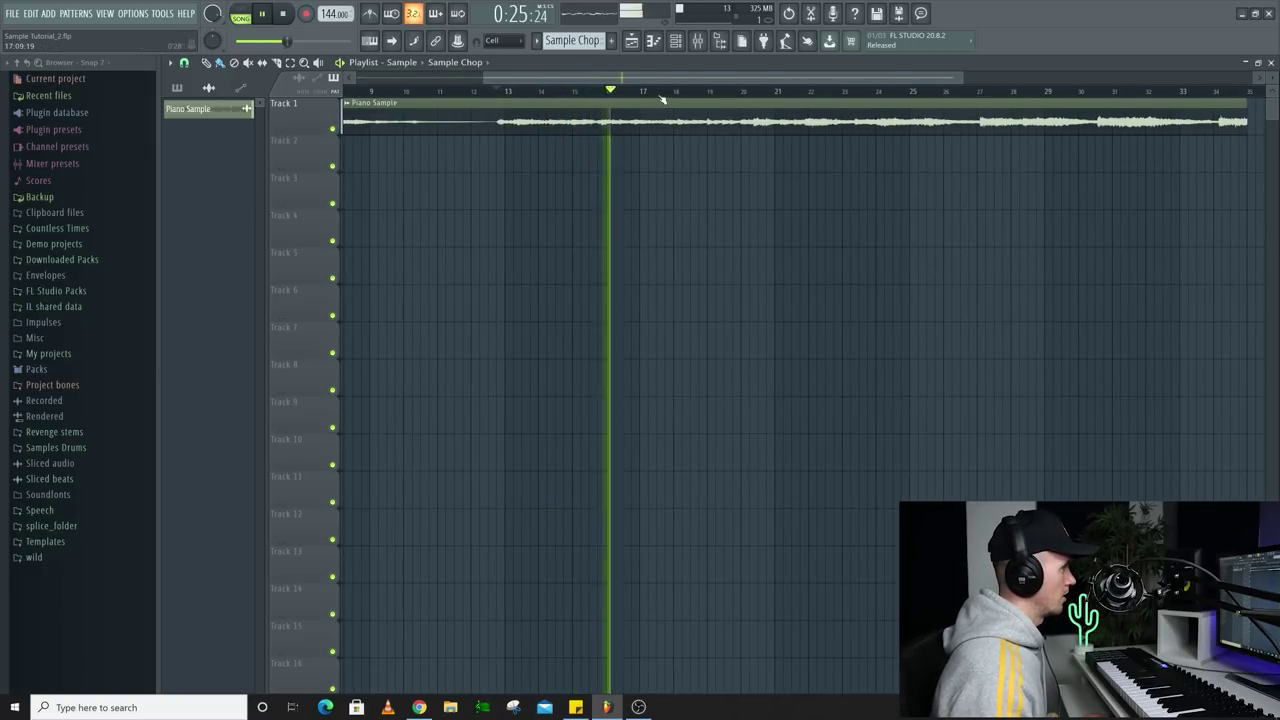
{"action": "key", "text": "space"}
{"action": "left_click_drag", "start_coordinate": [700, 91], "coordinate": [748, 92]}
{"action": "key", "text": "space"}
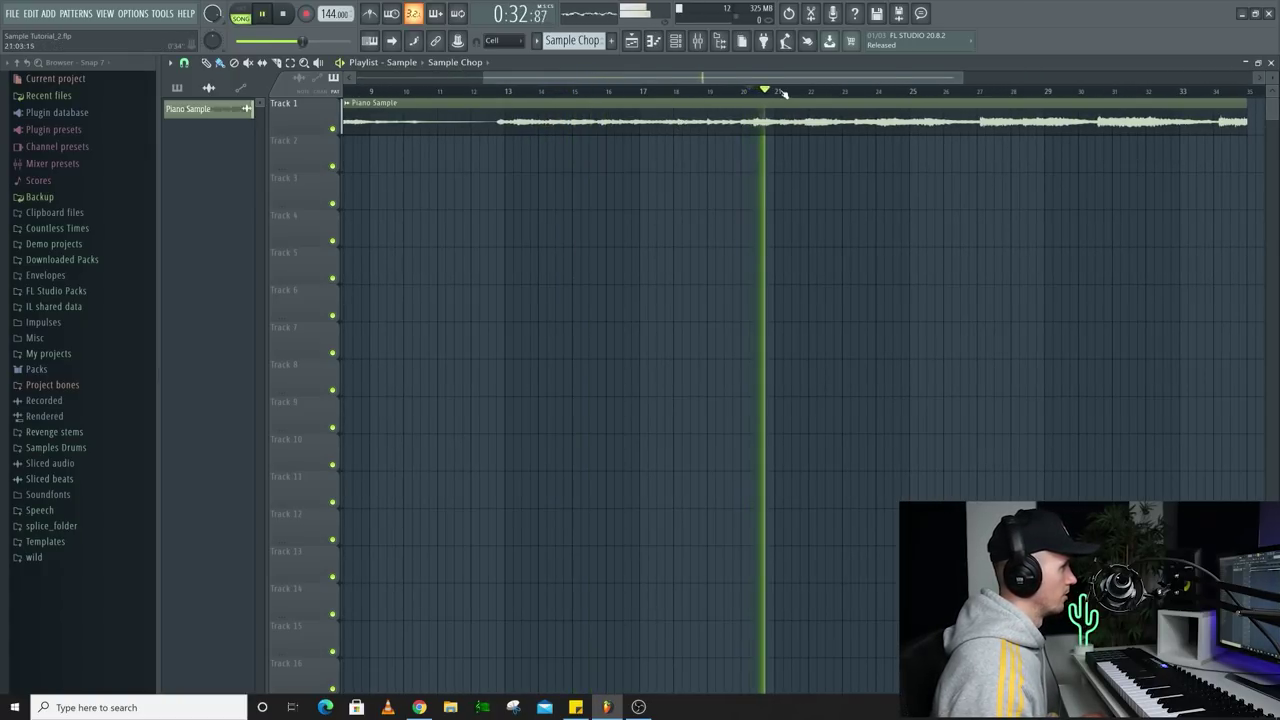
{"action": "key", "text": "space"}
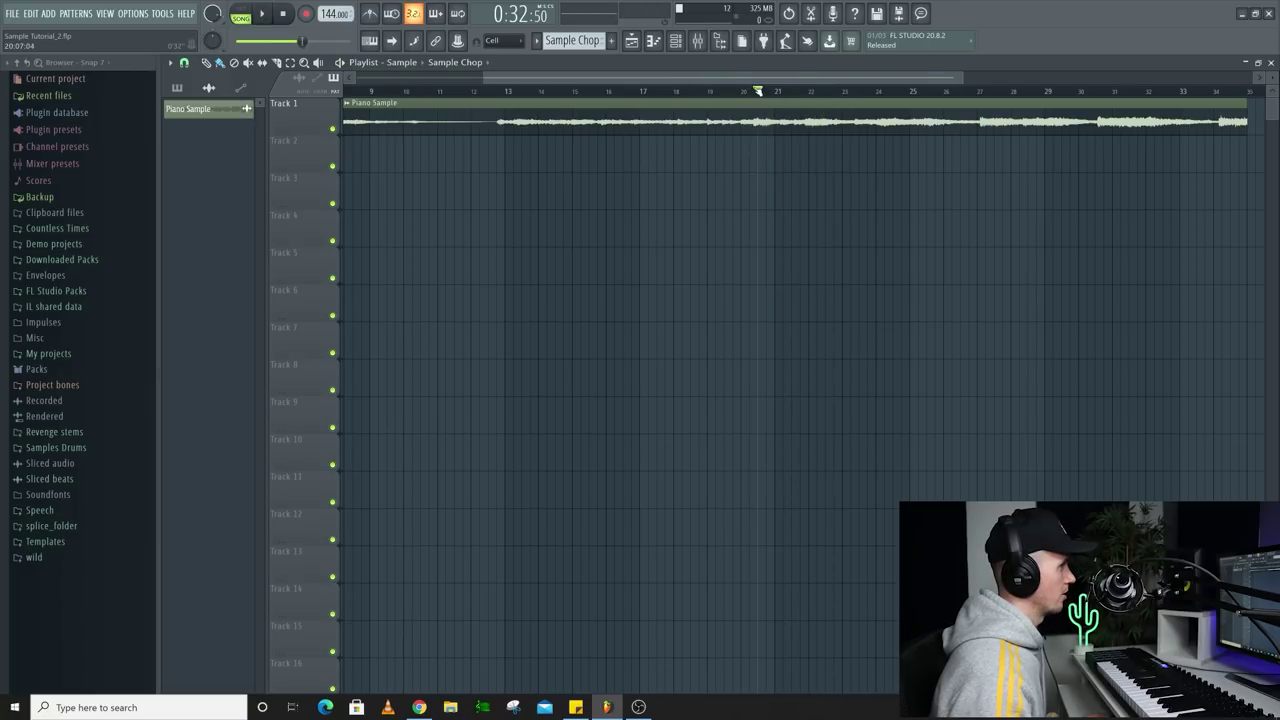
{"action": "left_click_drag", "start_coordinate": [749, 91], "coordinate": [722, 91]}
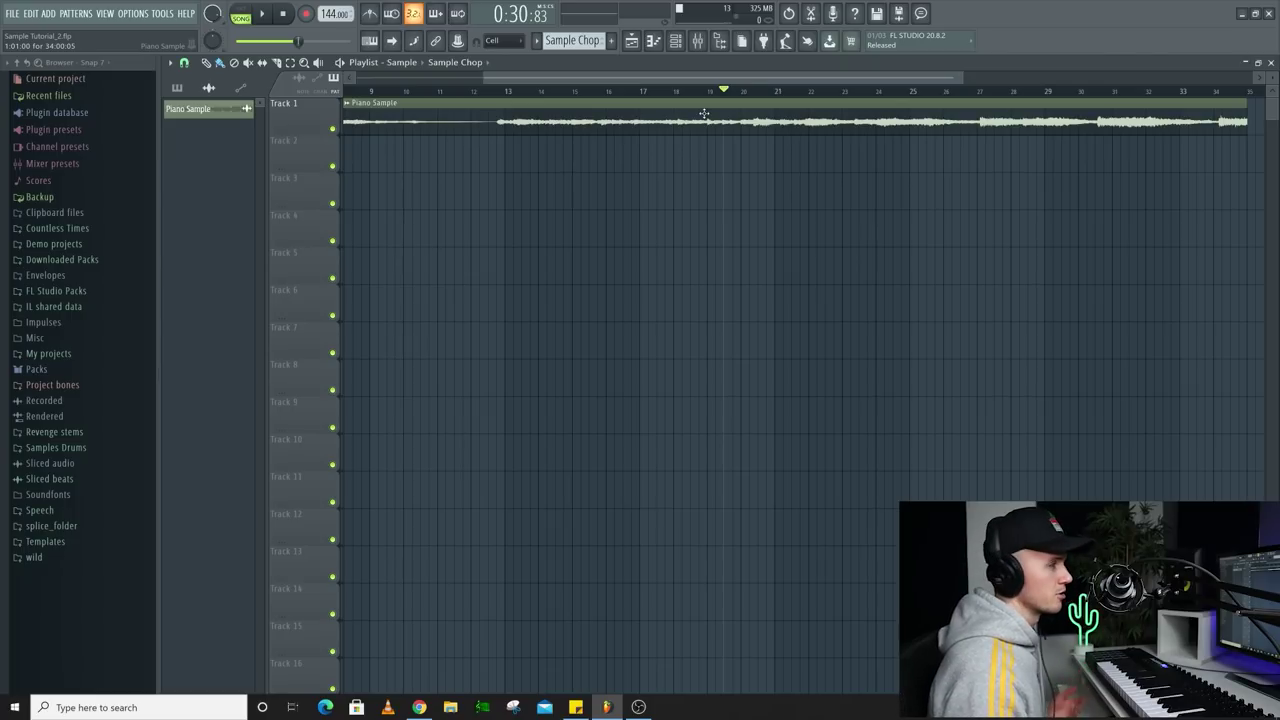
Open the Piano Sample from Track 1 in the Edison audio editor.
{"action": "double_click", "coordinate": [704, 113]}
{"action": "right_click", "coordinate": [277, 327]}
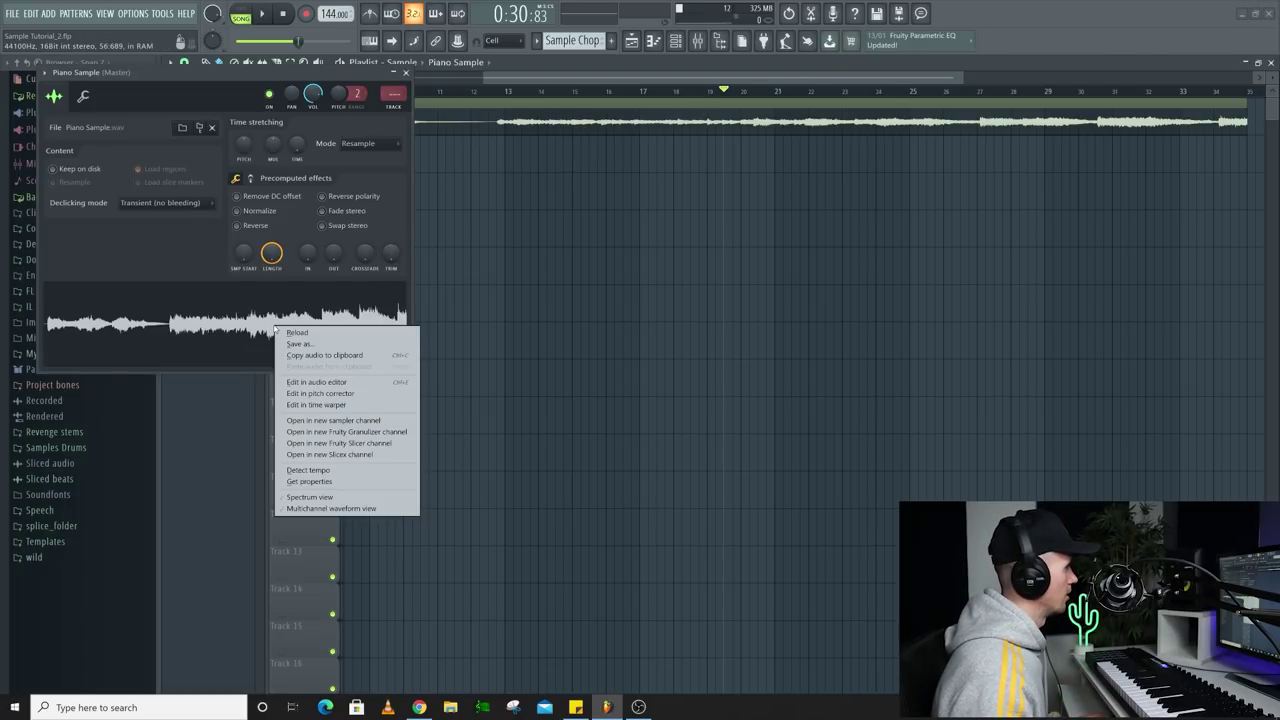
{"action": "left_click", "coordinate": [305, 382]}
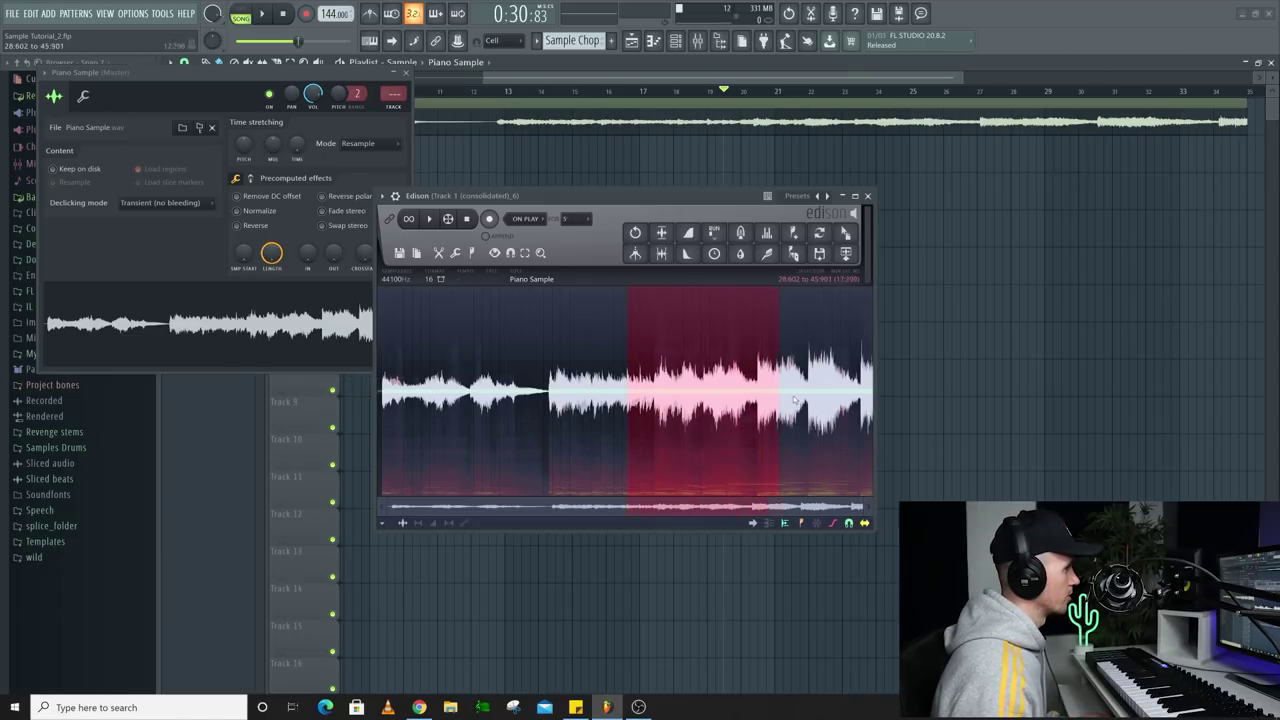
Audition the sample and select a short section ending around 37:260 to chop.
{"action": "key", "text": "space"}
{"action": "left_click", "coordinate": [655, 400], "text": "shift"}
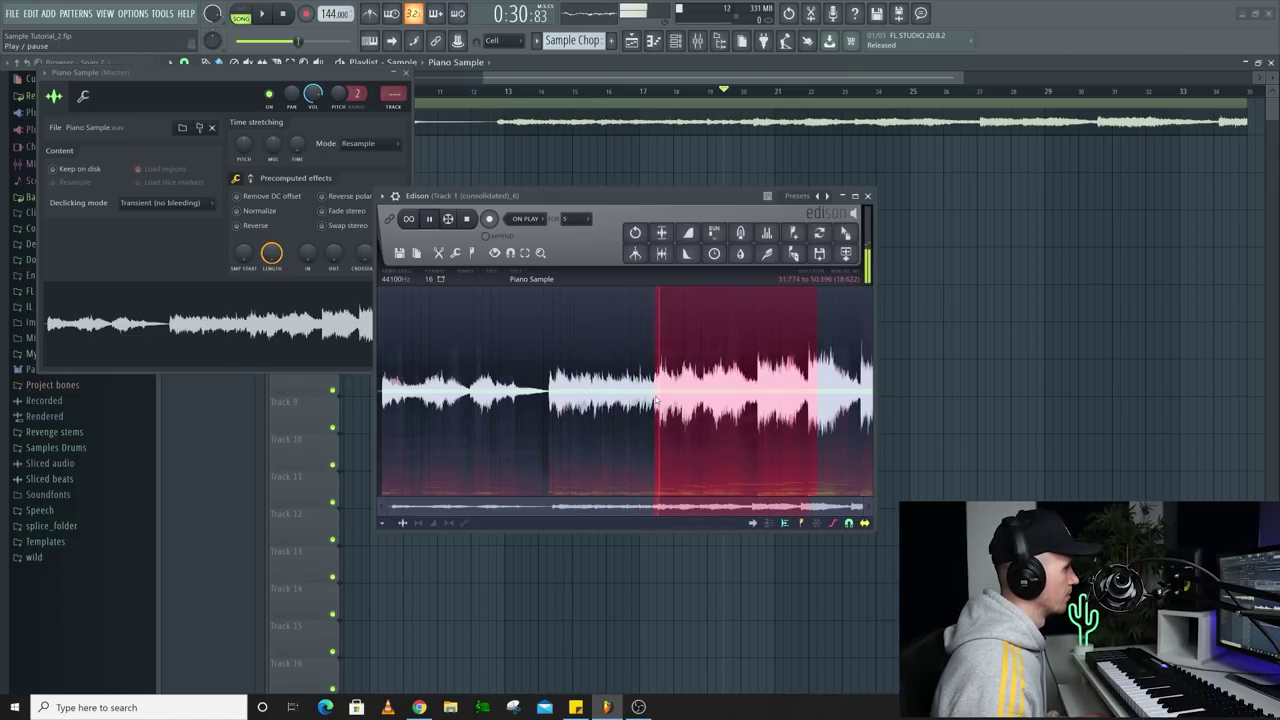
{"action": "key", "text": "space"}
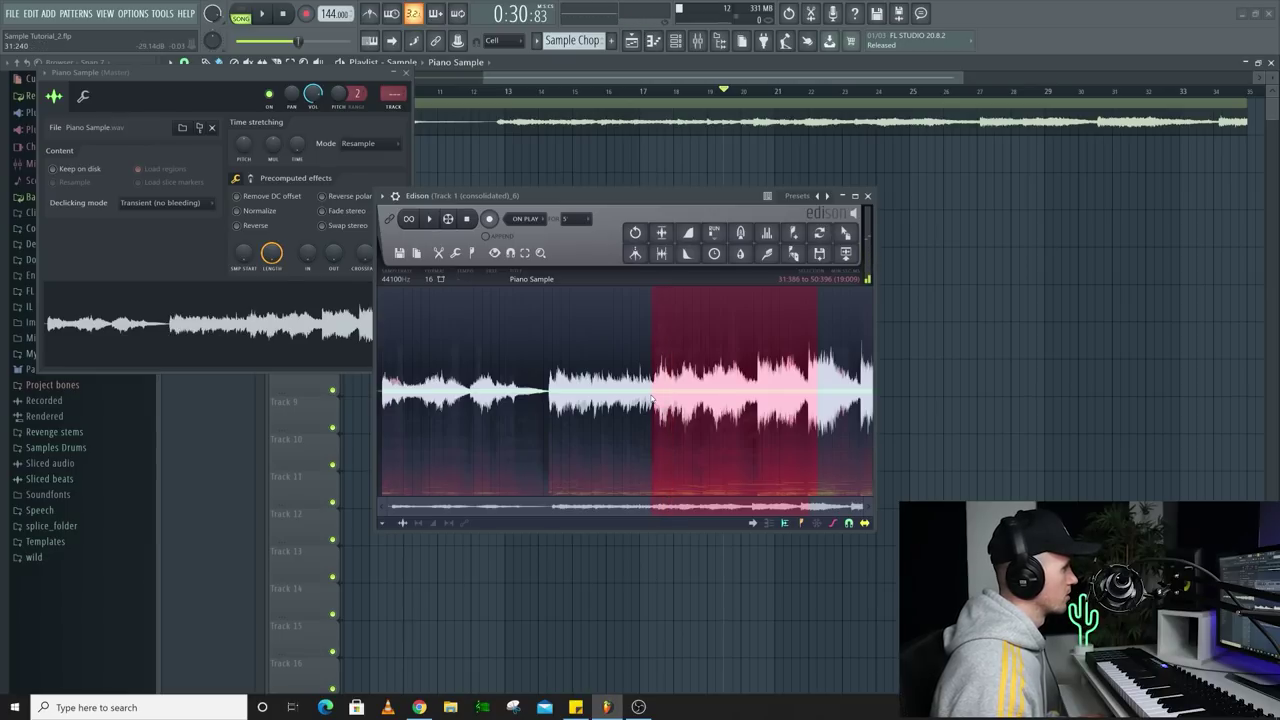
{"action": "scroll", "coordinate": [655, 400], "scroll_direction": "up", "scroll_amount": 2}
{"action": "key", "text": "space"}
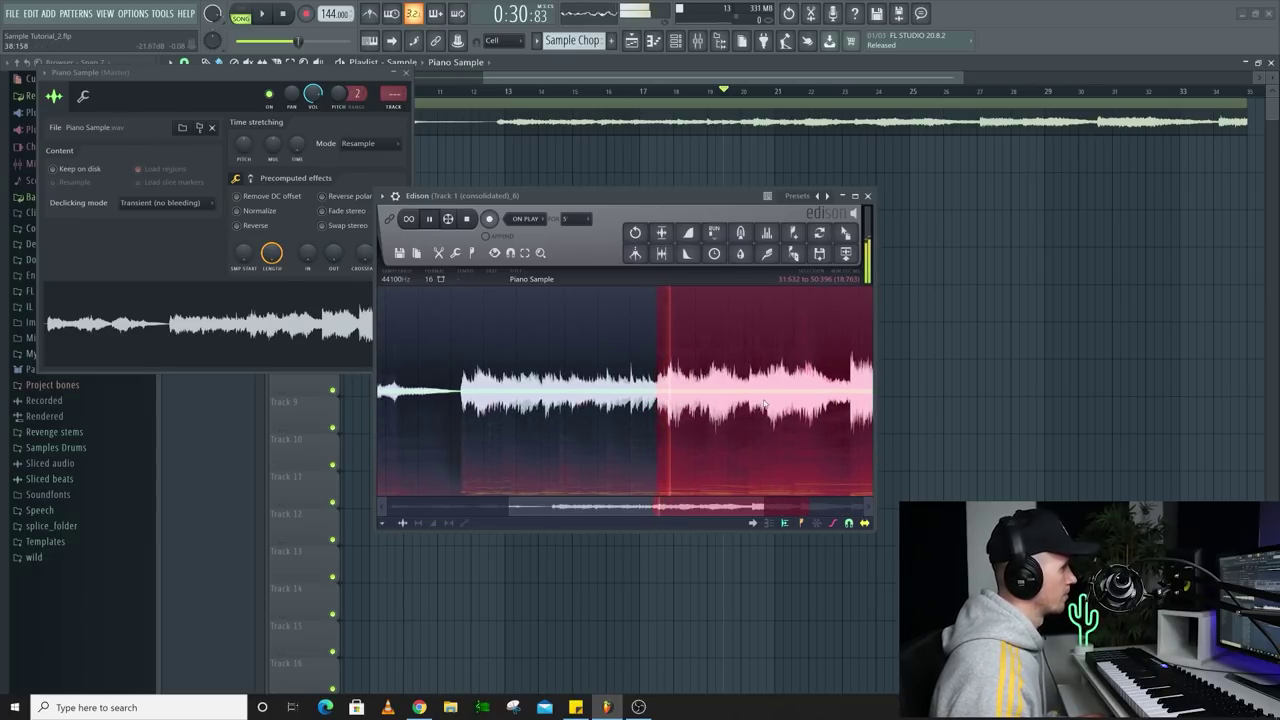
{"action": "scroll", "coordinate": [769, 403], "scroll_direction": "down", "scroll_amount": 2}
{"action": "scroll", "coordinate": [769, 403], "scroll_direction": "down", "scroll_amount": 1}
{"action": "left_click", "coordinate": [795, 405], "text": "shift"}
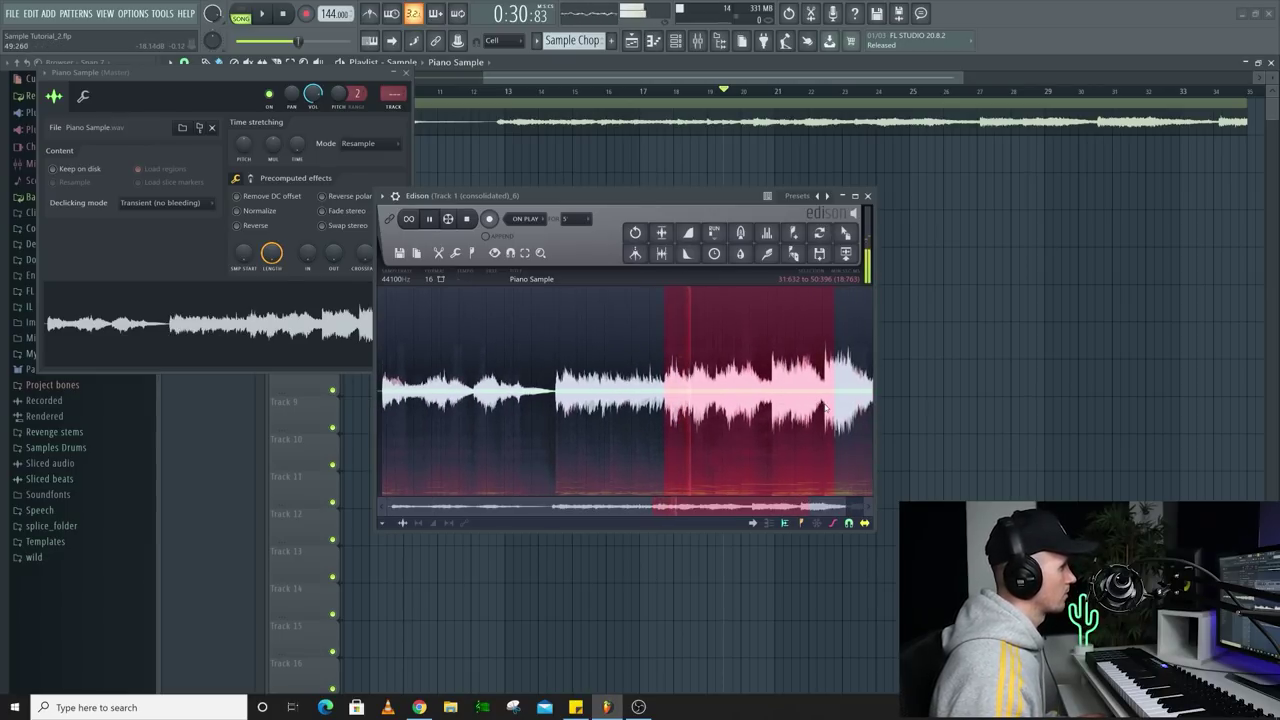
{"action": "left_click", "coordinate": [717, 395], "text": "shift"}
{"action": "scroll", "coordinate": [717, 395], "scroll_direction": "up", "scroll_amount": 2}
{"action": "key", "text": "space"}
{"action": "left_click", "coordinate": [714, 391], "text": "shift"}
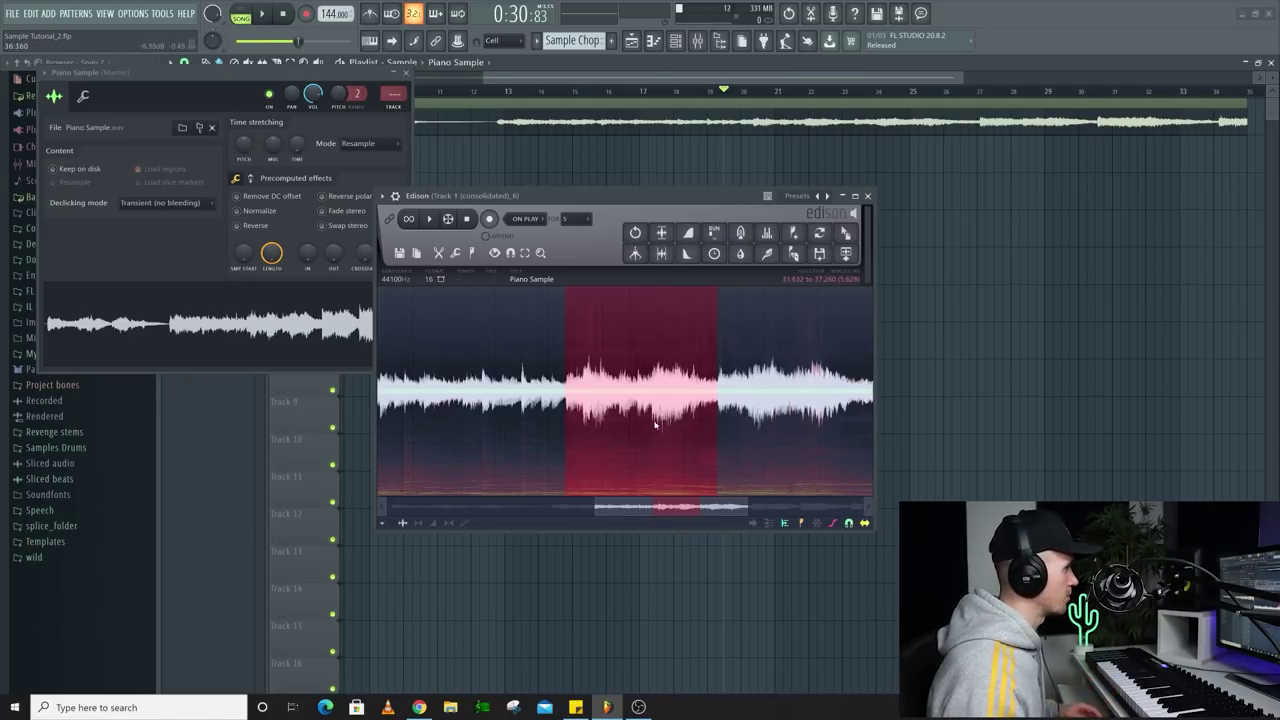
Set Edison's snap to zero crossings and zoom in on the selection edge.
{"action": "scroll", "coordinate": [663, 420], "scroll_direction": "up", "scroll_amount": 2}
{"action": "left_click", "coordinate": [510, 253]}
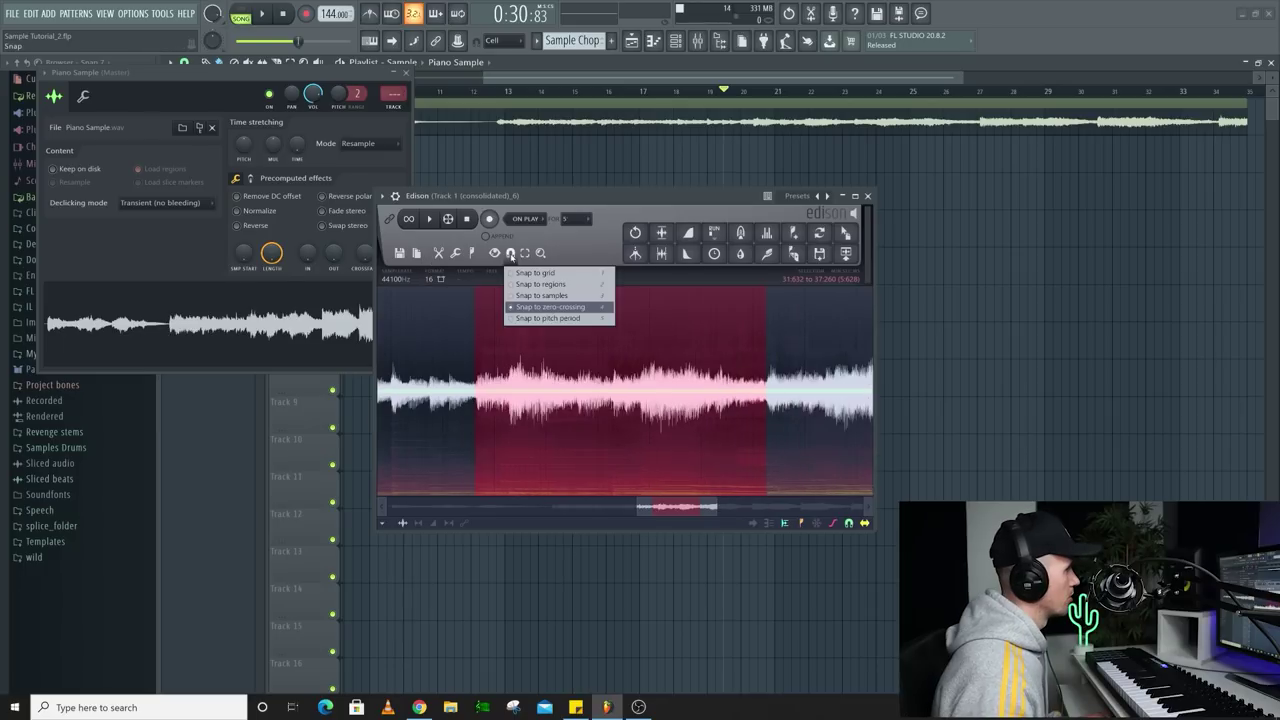
{"action": "left_click", "coordinate": [557, 307]}
{"action": "scroll", "coordinate": [772, 400], "scroll_direction": "up", "scroll_amount": 1}
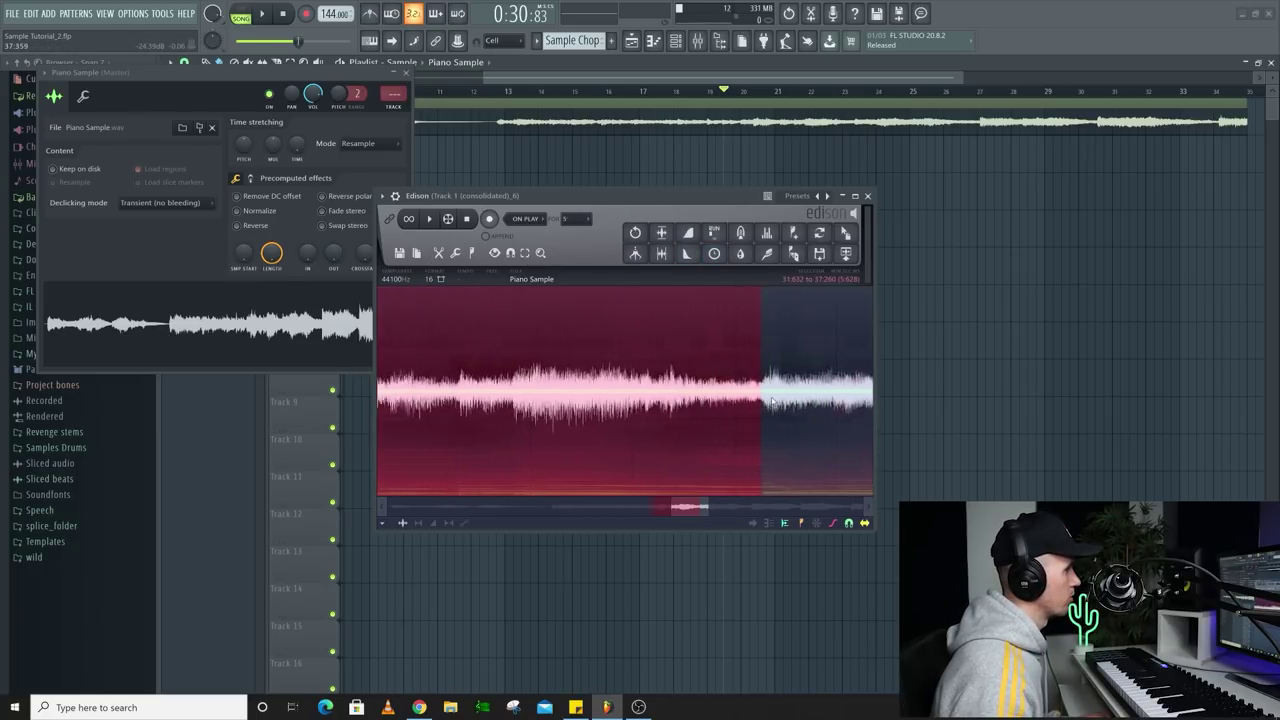
{"action": "scroll", "coordinate": [772, 400], "scroll_direction": "up", "scroll_amount": 4}
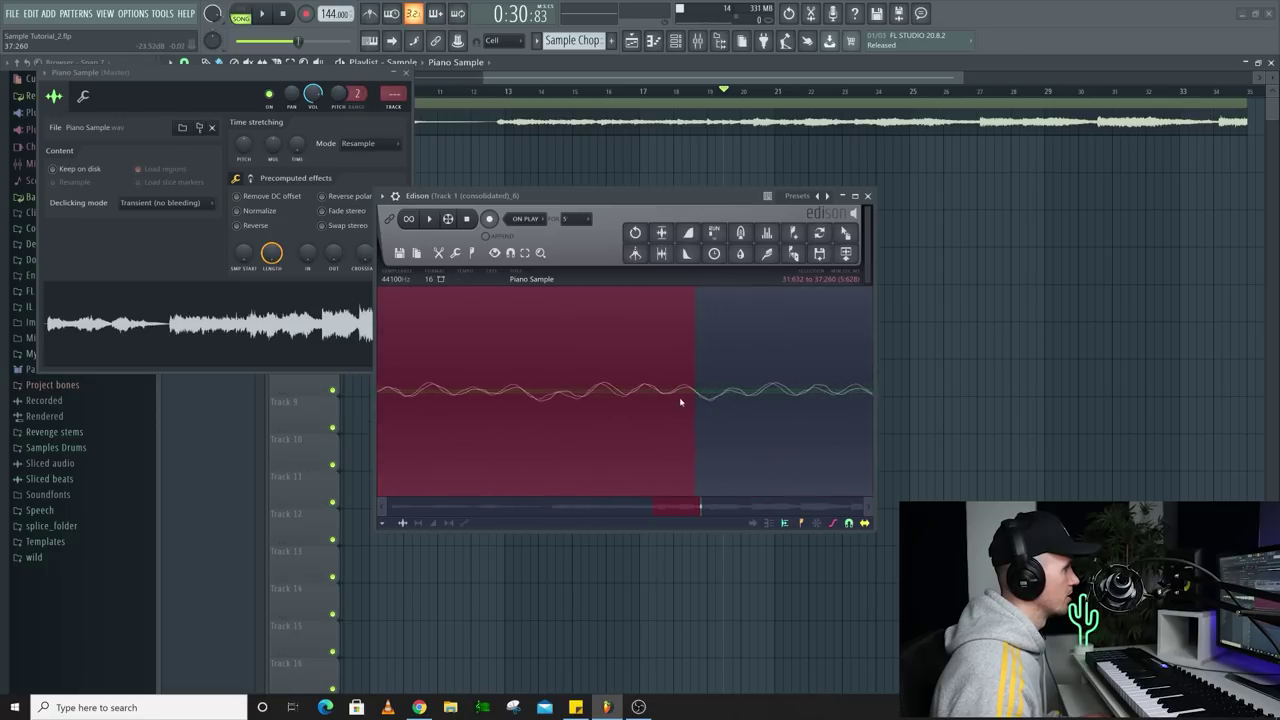
{"action": "scroll", "coordinate": [690, 402], "scroll_direction": "up", "scroll_amount": 2}
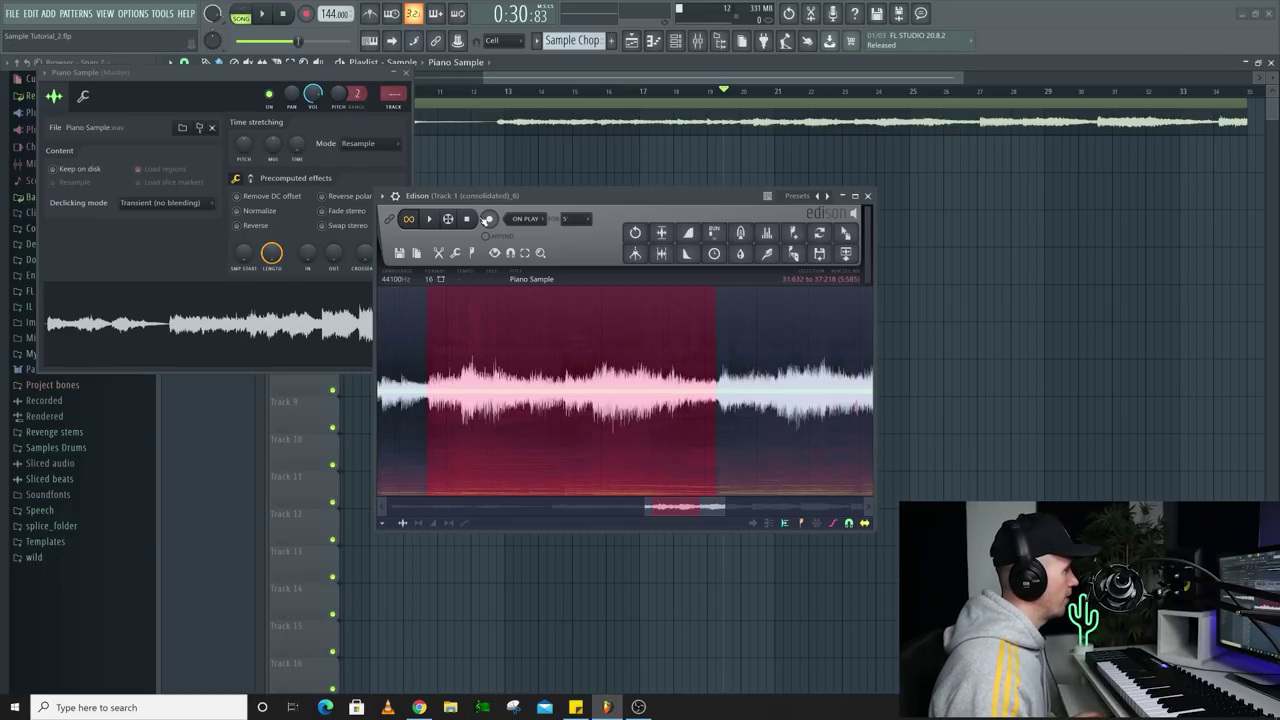
Loop-play the chop and zoom in on its edges, with the start at 31.667 seconds.
{"action": "left_click", "coordinate": [429, 219]}
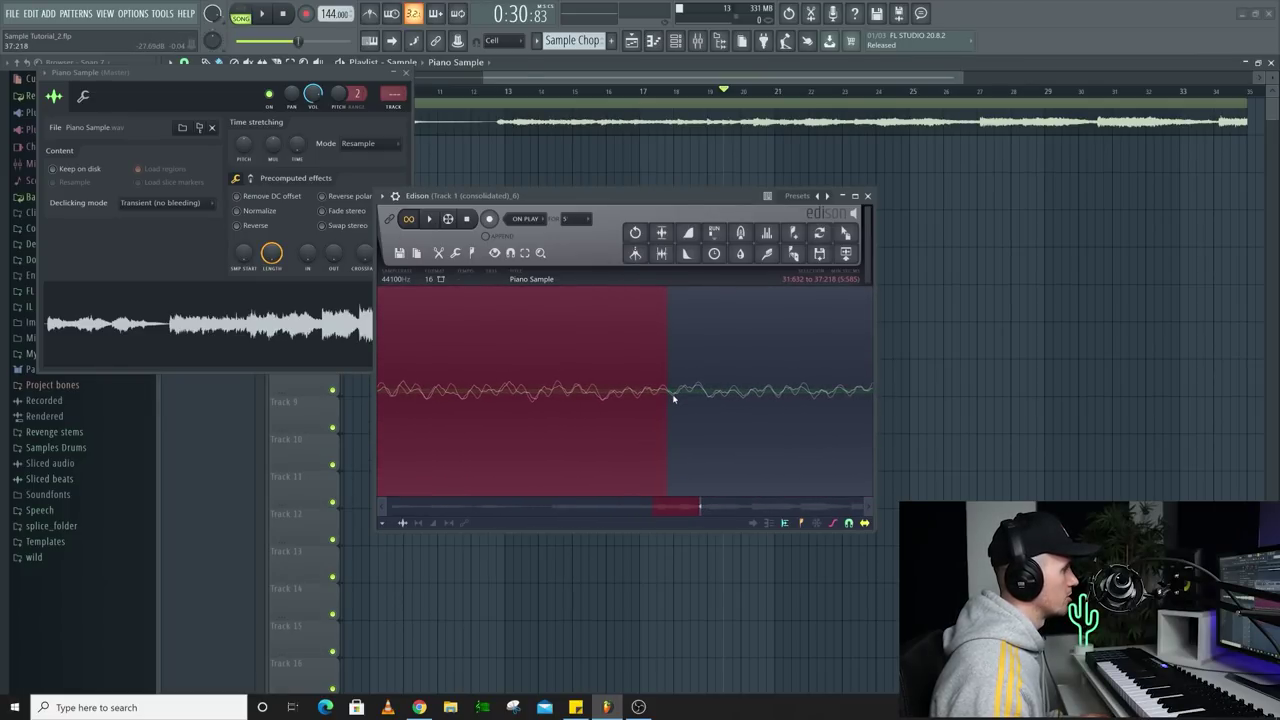
{"action": "scroll", "coordinate": [666, 400], "scroll_direction": "down", "scroll_amount": 6}
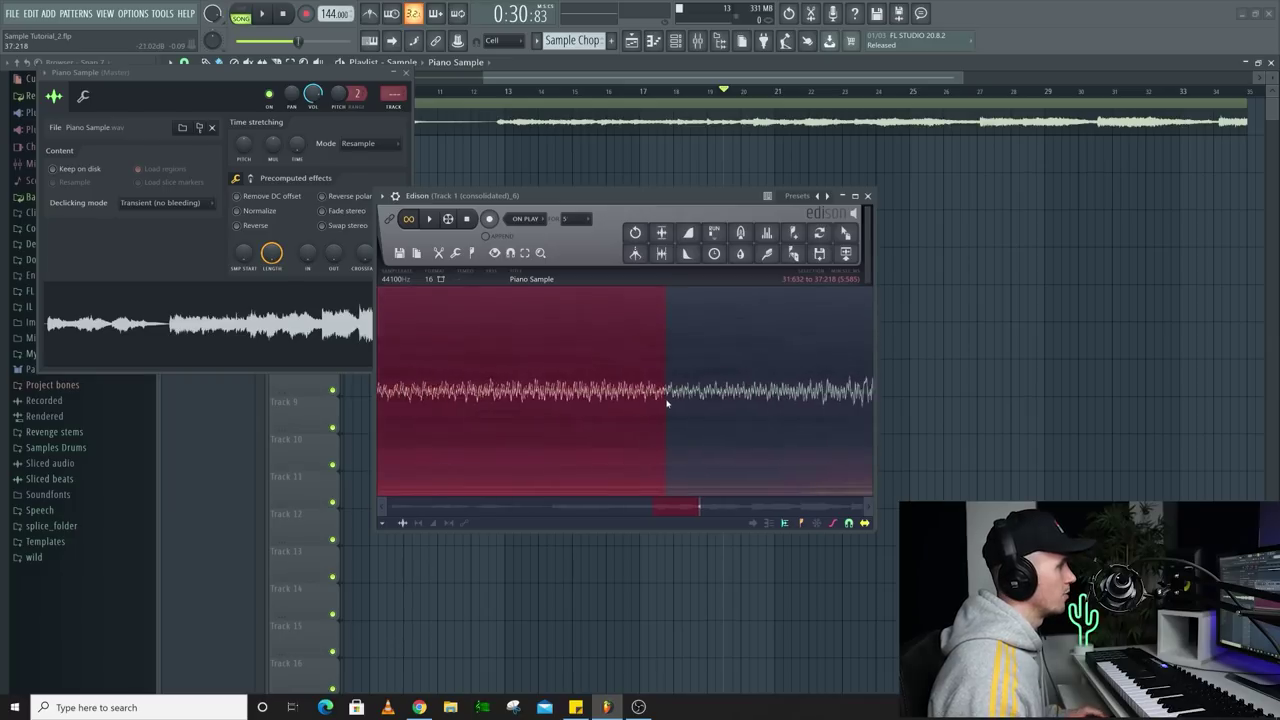
{"action": "scroll", "coordinate": [632, 390], "scroll_direction": "down", "scroll_amount": 3}
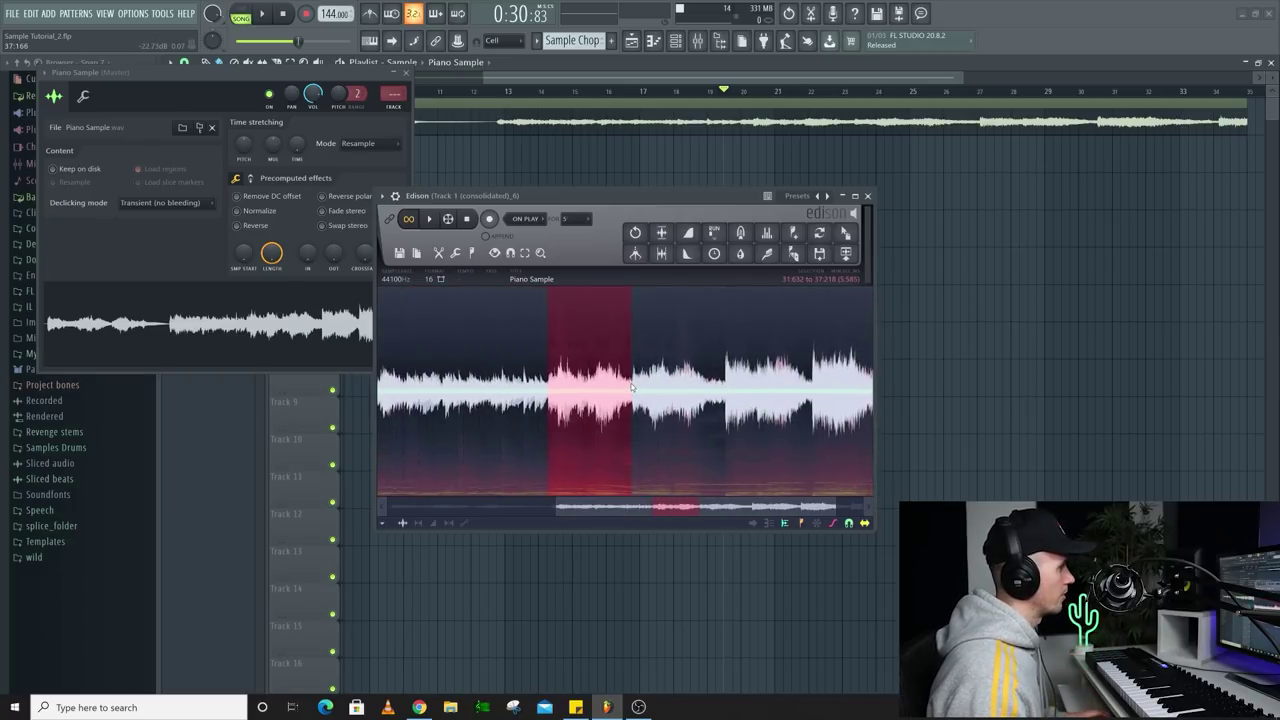
{"action": "key", "text": "space"}
{"action": "scroll", "coordinate": [624, 388], "scroll_direction": "up", "scroll_amount": 5}
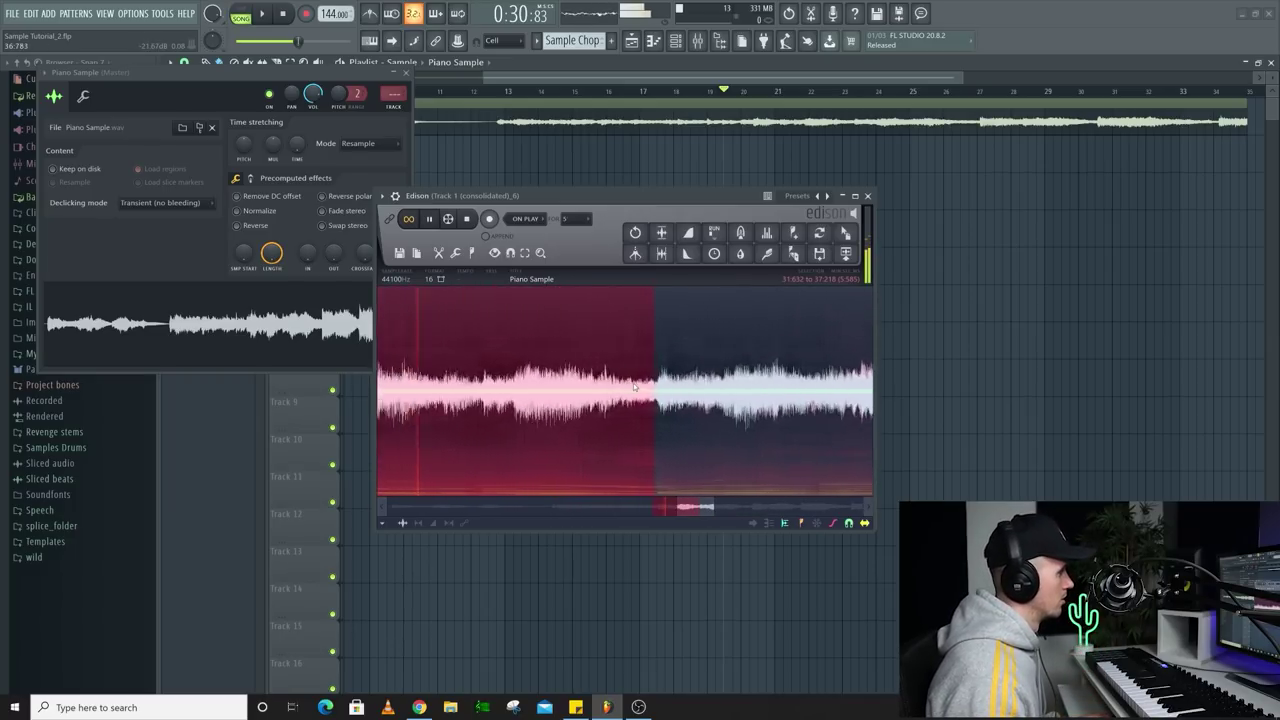
{"action": "scroll", "coordinate": [686, 397], "scroll_direction": "up", "scroll_amount": 3}
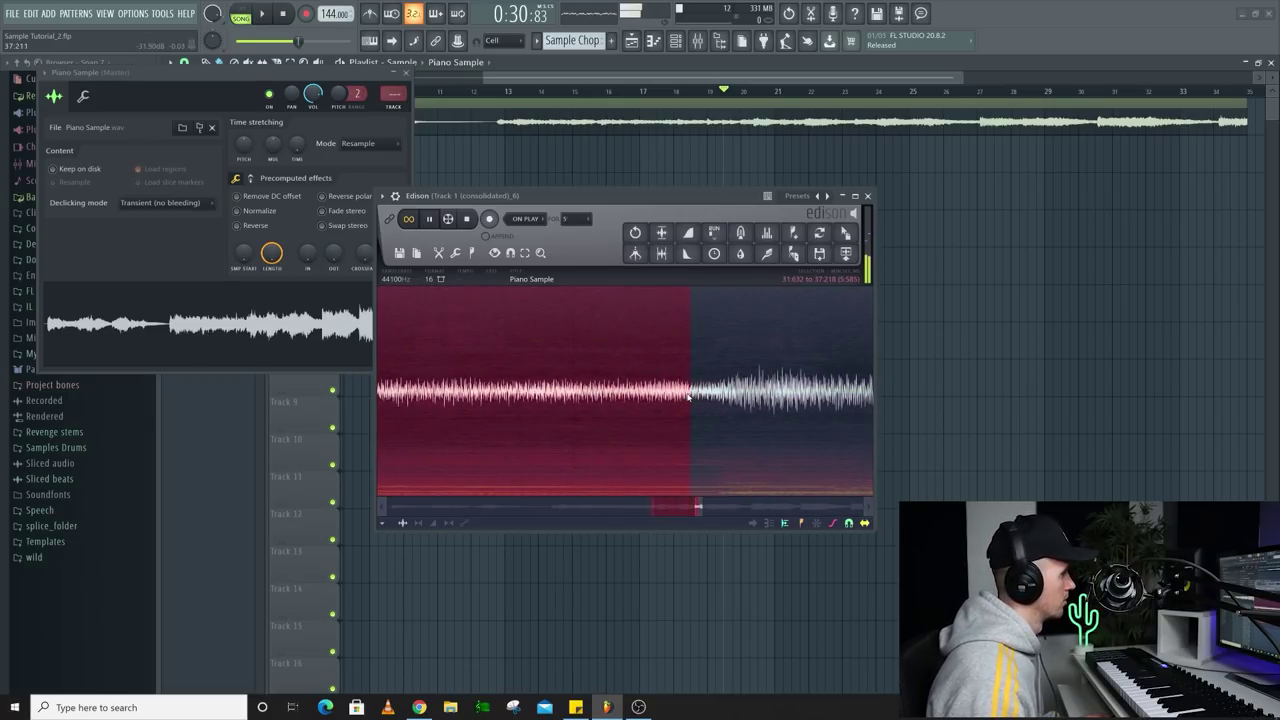
{"action": "scroll", "coordinate": [690, 398], "scroll_direction": "up", "scroll_amount": 6}
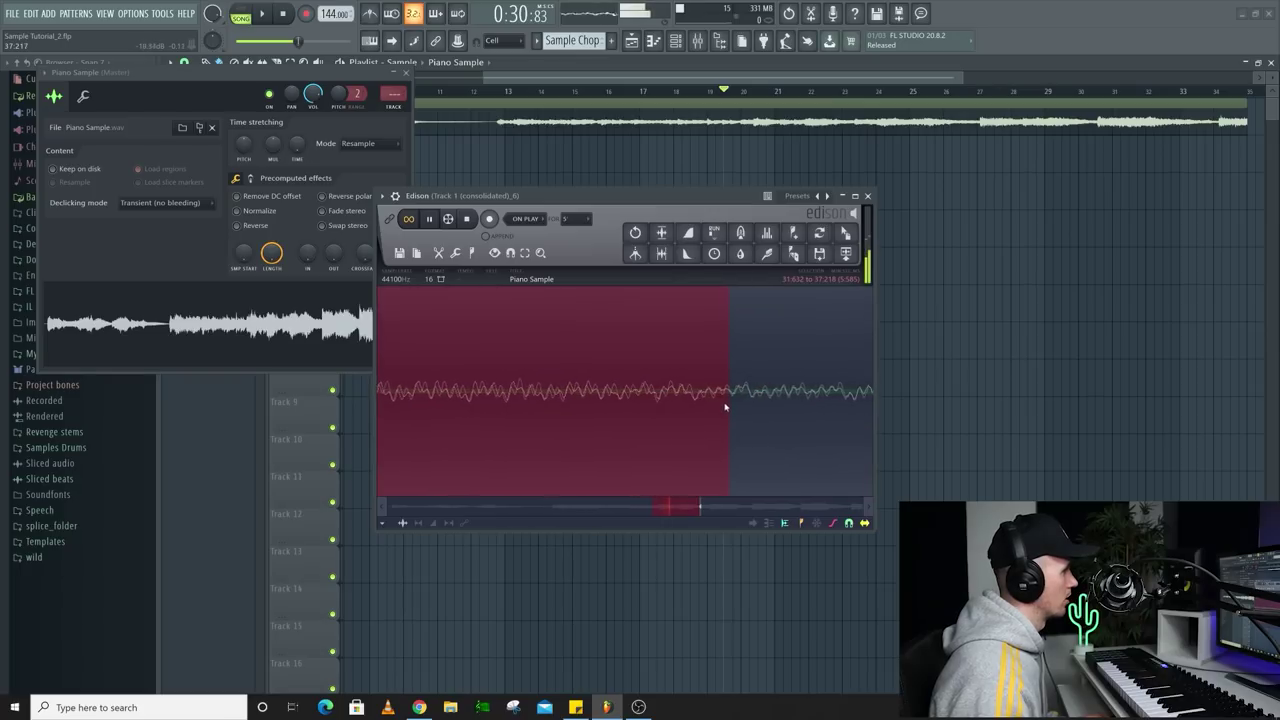
{"action": "scroll", "coordinate": [490, 398], "scroll_direction": "down", "scroll_amount": 5}
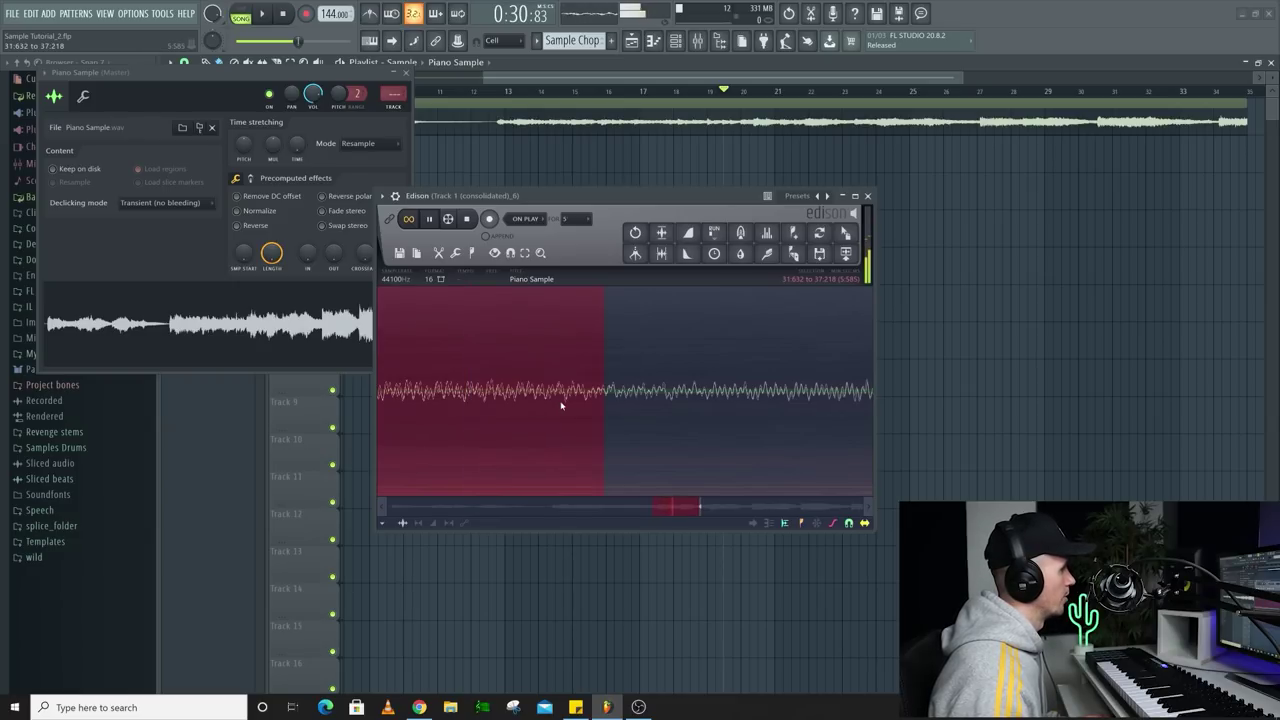
{"action": "scroll", "coordinate": [494, 404], "scroll_direction": "down", "scroll_amount": 8}
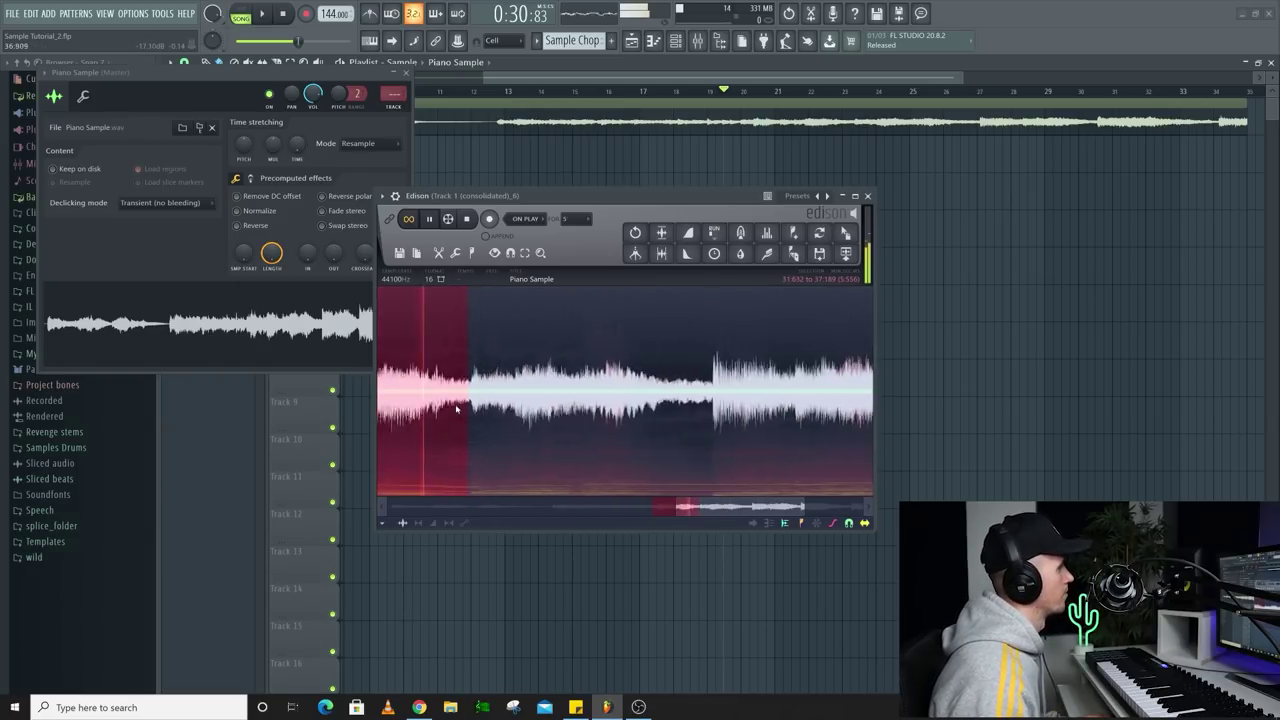
{"action": "scroll", "coordinate": [650, 410], "scroll_direction": "up", "scroll_amount": 8}
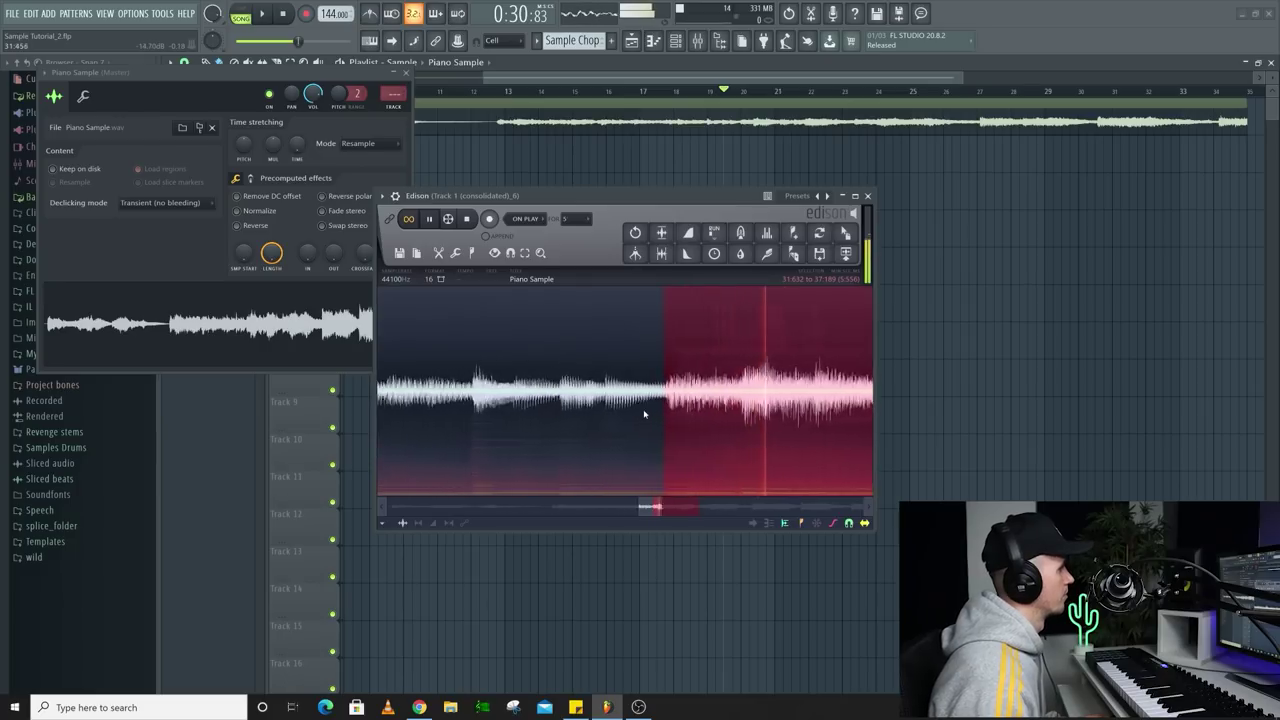
{"action": "scroll", "coordinate": [720, 410], "scroll_direction": "up", "scroll_amount": 1}
{"action": "scroll", "coordinate": [741, 405], "scroll_direction": "down", "scroll_amount": 8}
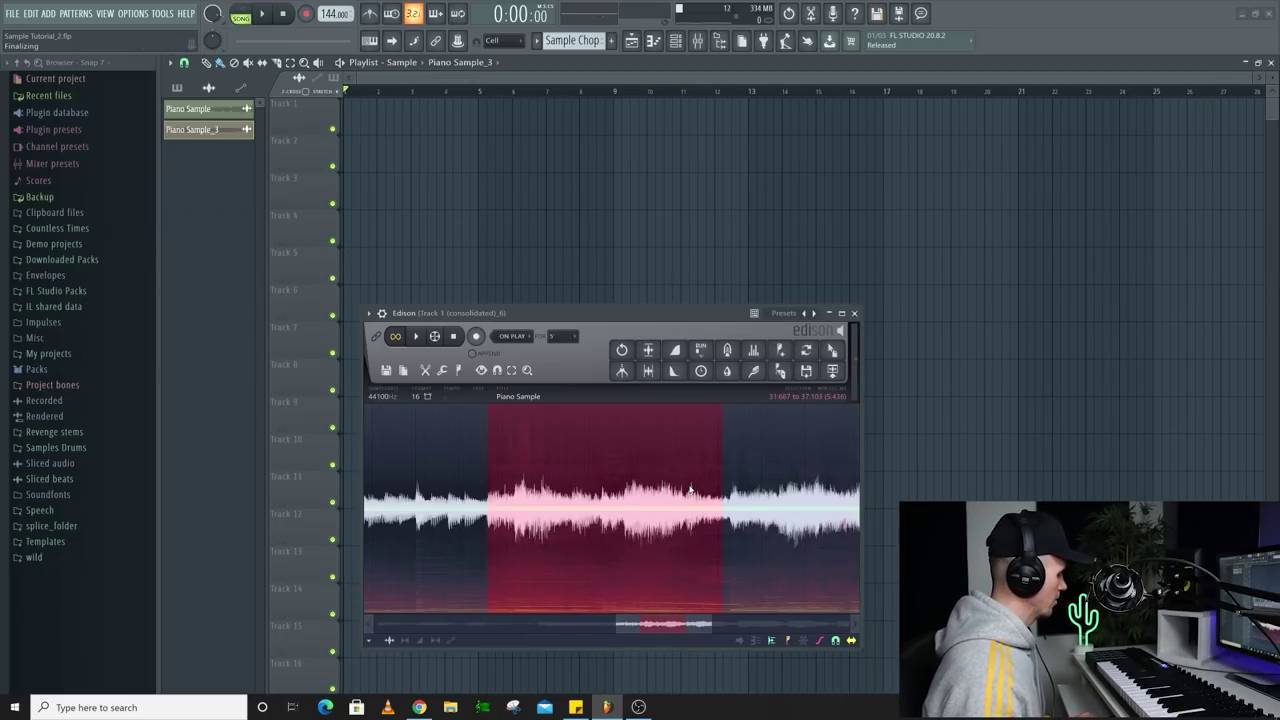
Trim the sample to the 5.436-second chop, audition it, and select the whole piece.
{"action": "scroll", "coordinate": [690, 489], "scroll_direction": "down", "scroll_amount": 4}
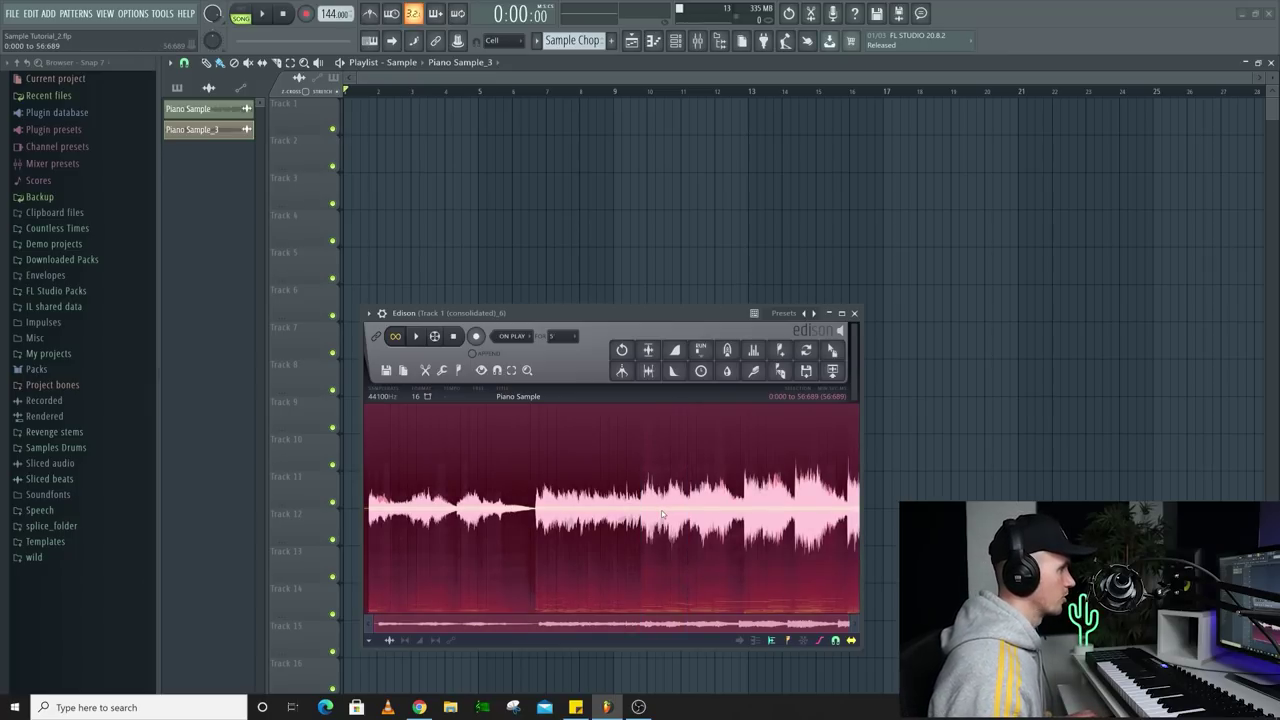
{"action": "key", "text": "Delete"}
{"action": "key", "text": "ctrl+z"}
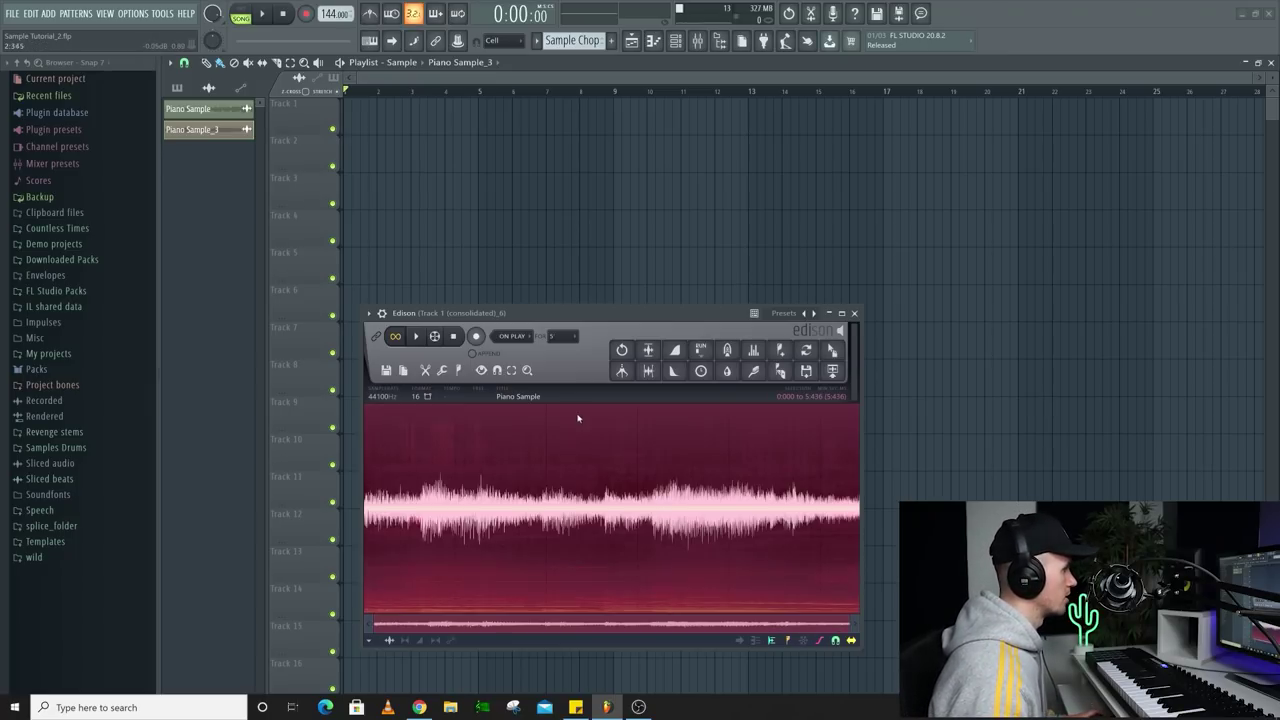
{"action": "left_click", "coordinate": [443, 371]}
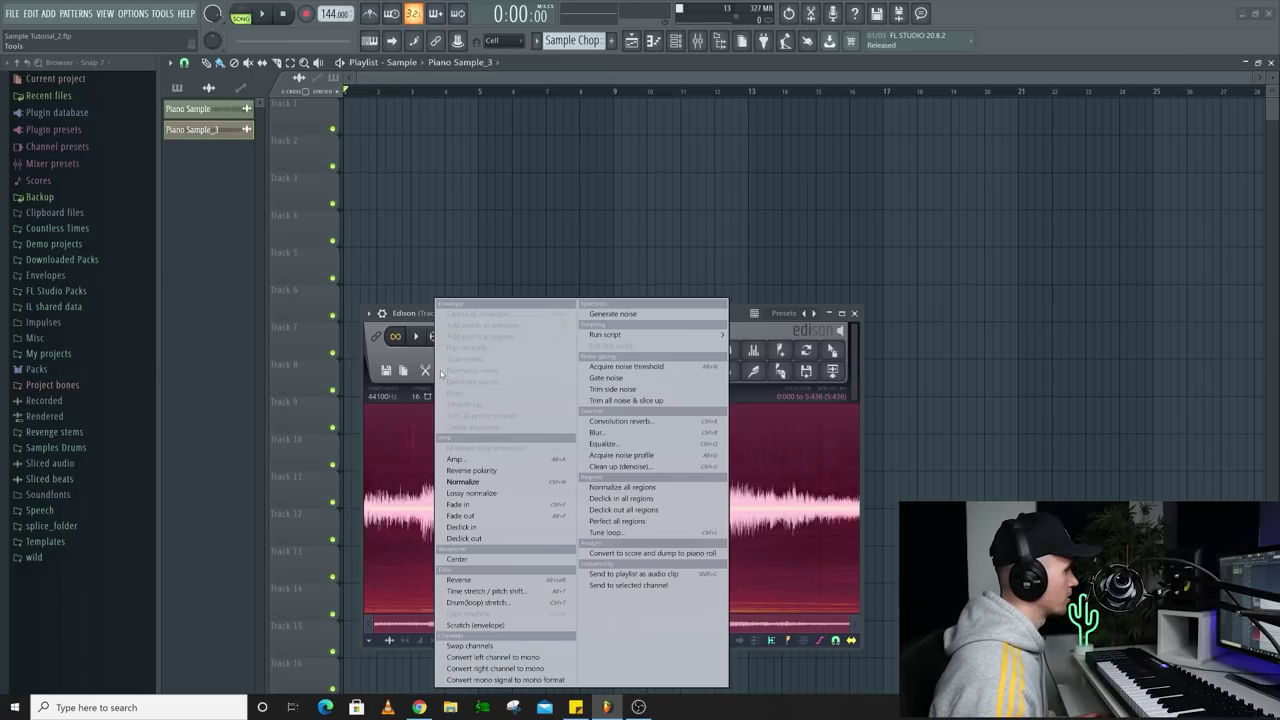
{"action": "left_click", "coordinate": [615, 498]}
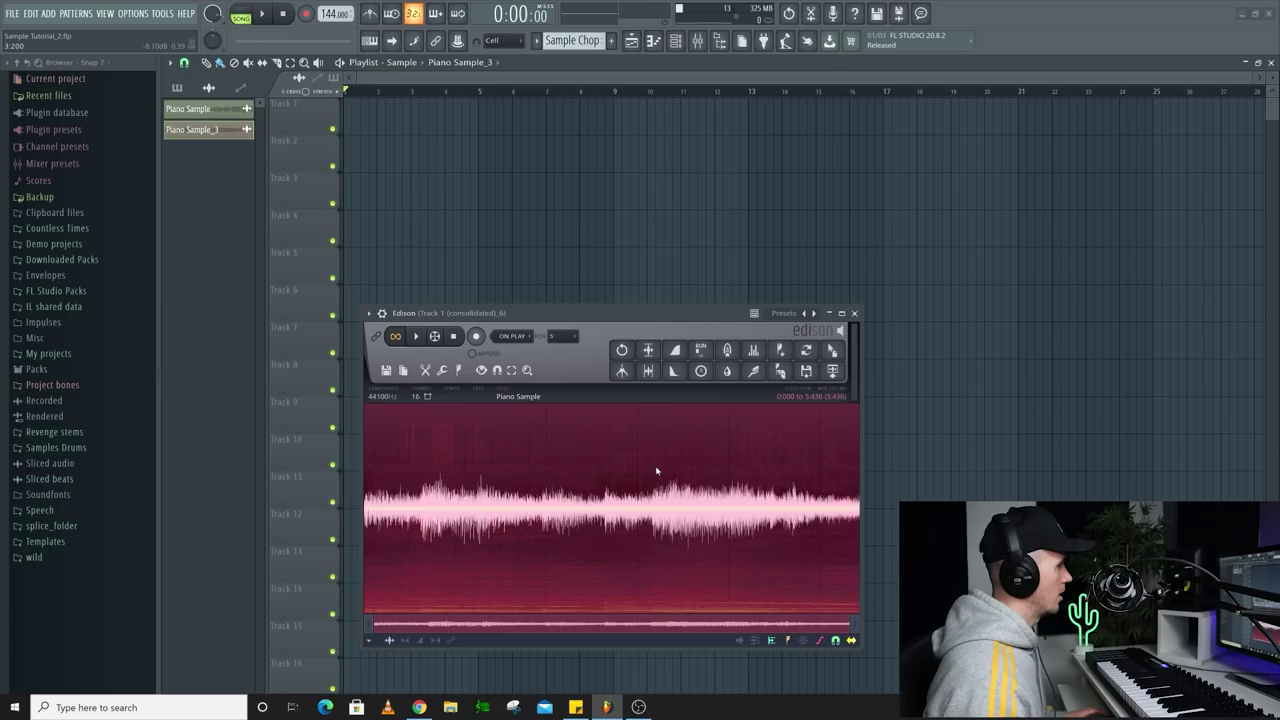
{"action": "key", "text": "space"}
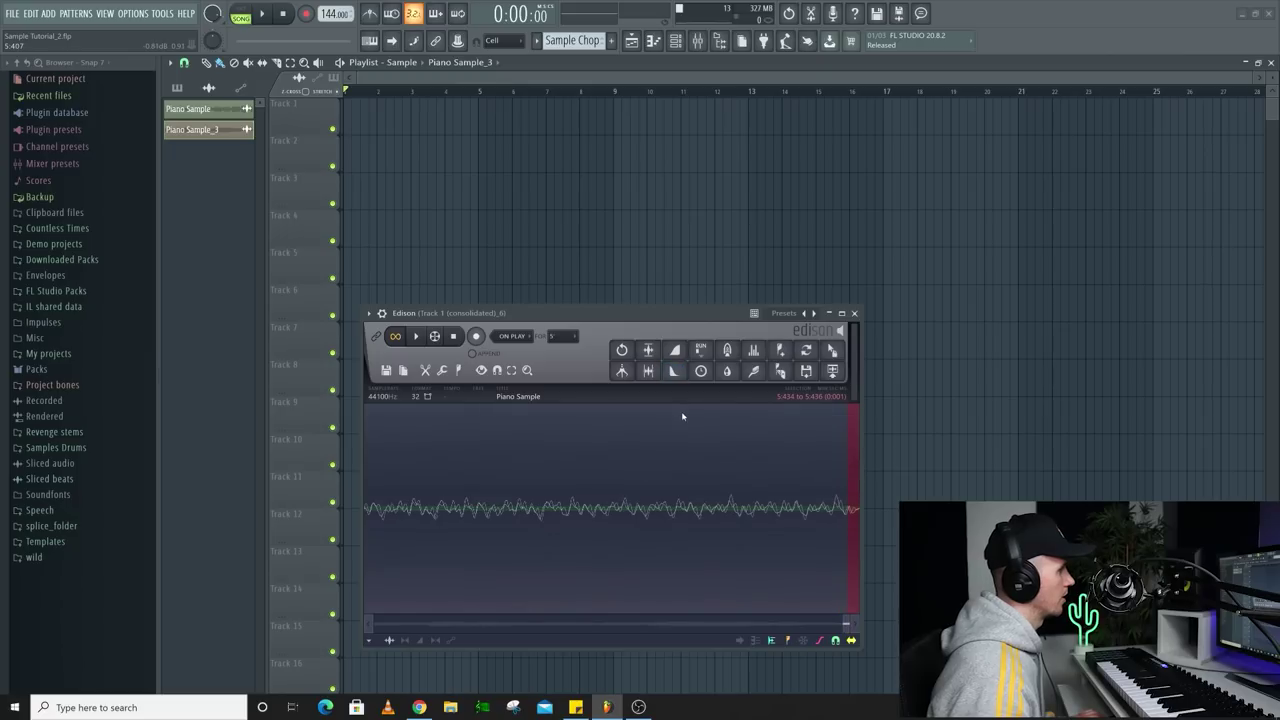
{"action": "double_click", "coordinate": [653, 424]}
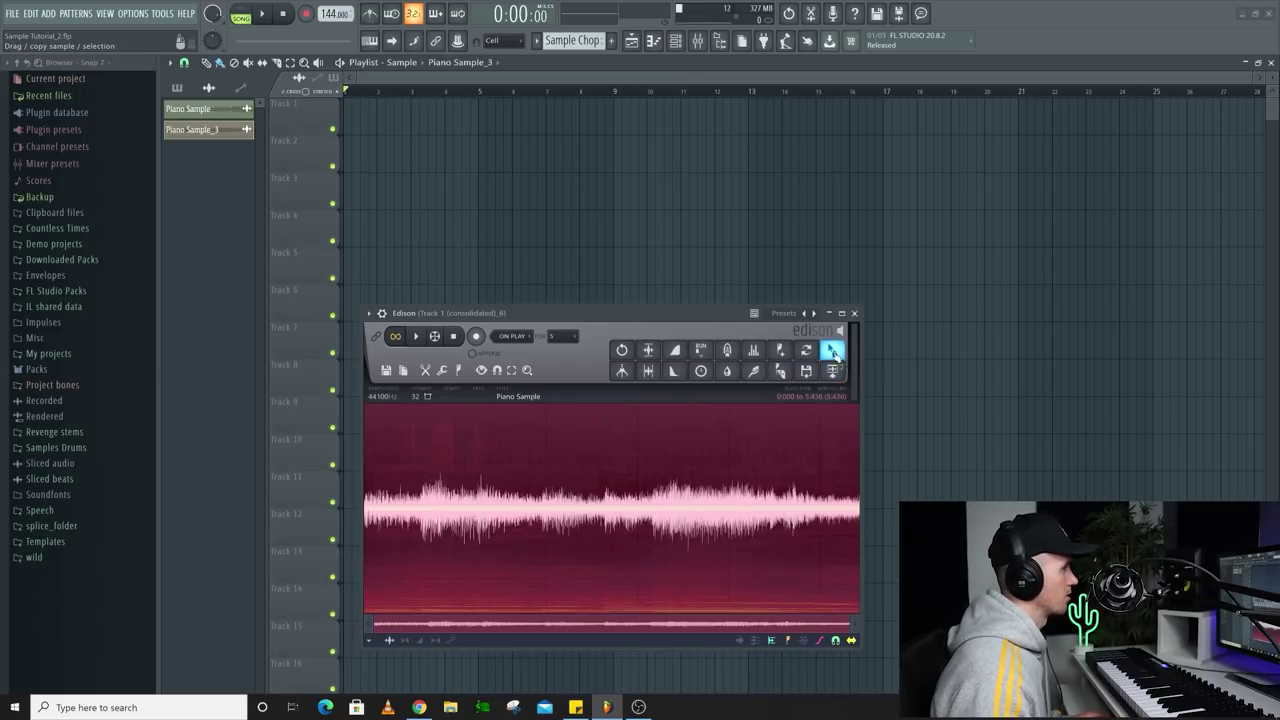
Place the trimmed chop on Track 1 as Piano Sample_4 with time-stretch mode set to Stretch.
{"action": "left_click_drag", "start_coordinate": [833, 352], "coordinate": [360, 115]}
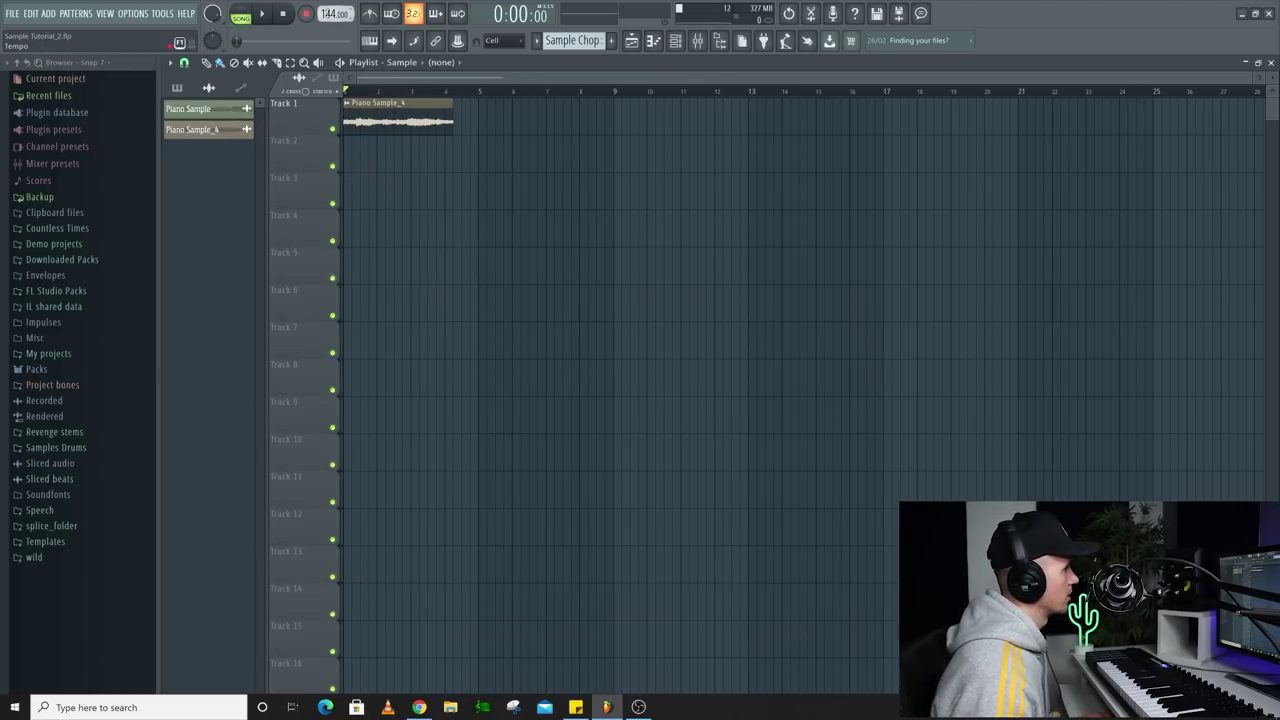
{"action": "scroll", "coordinate": [801, 92], "scroll_direction": "up", "scroll_amount": 4}
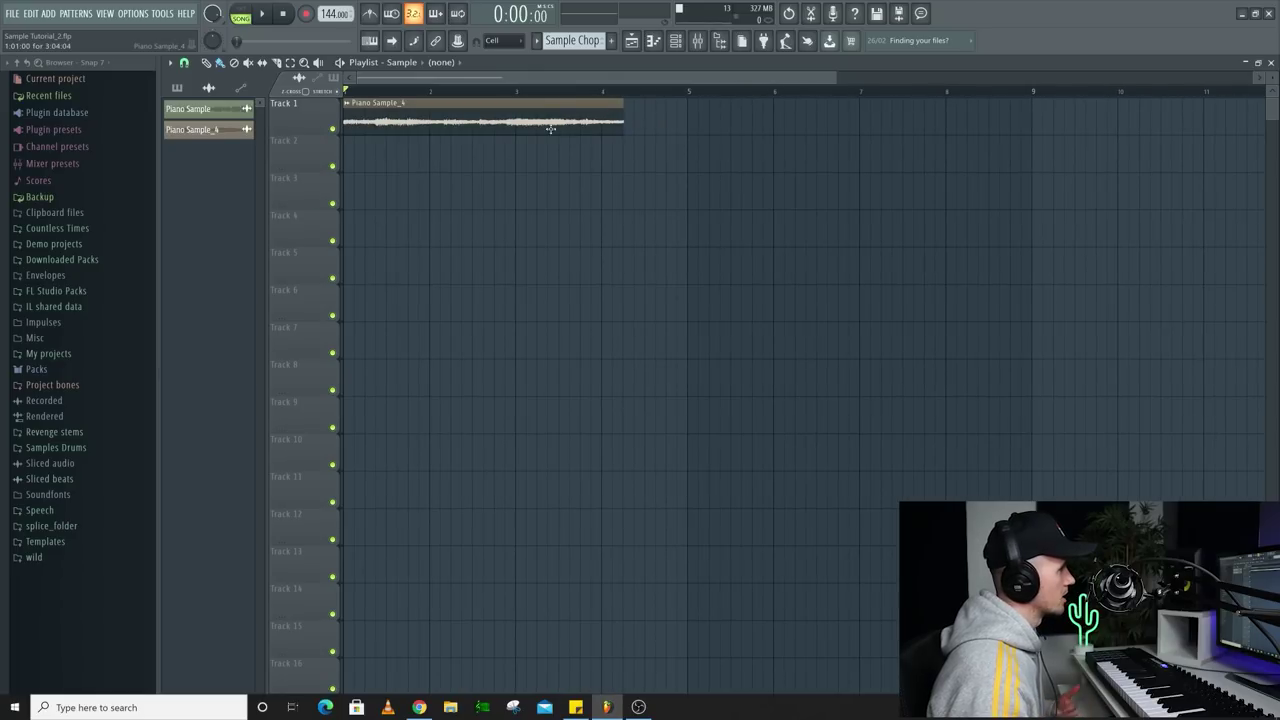
{"action": "double_click", "coordinate": [500, 121]}
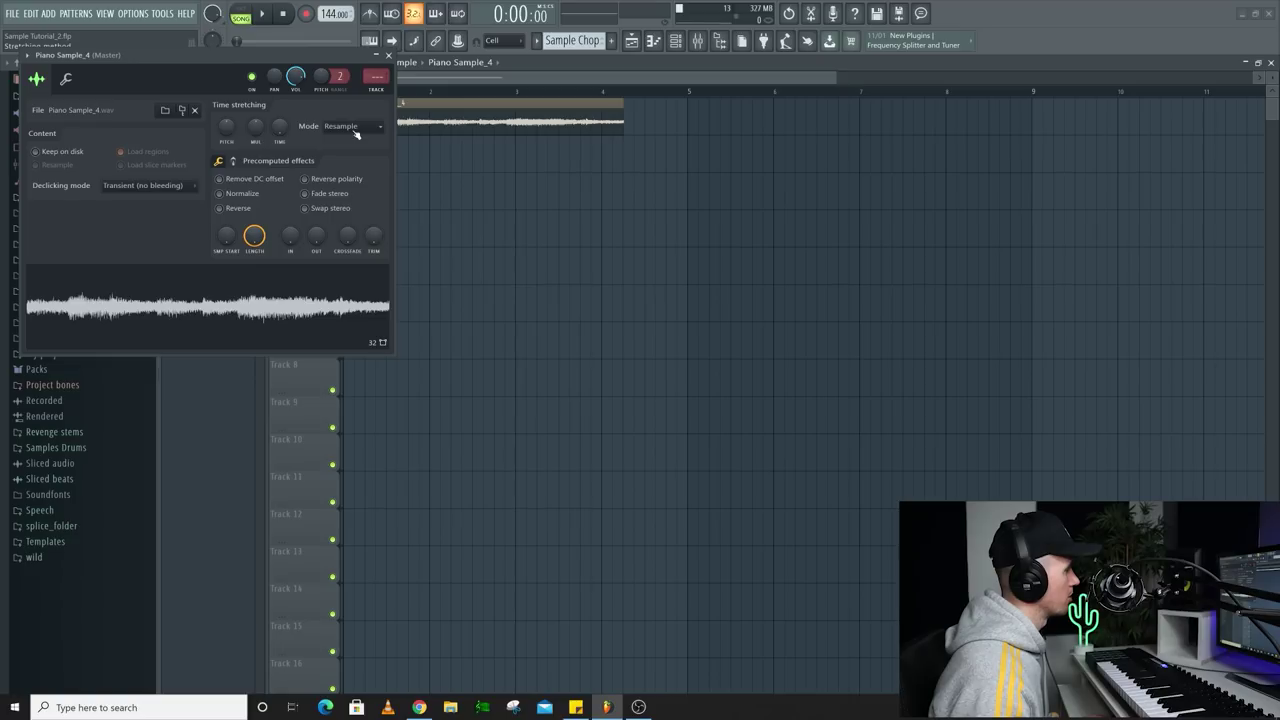
{"action": "left_click", "coordinate": [353, 130]}
{"action": "left_click", "coordinate": [343, 165]}
{"action": "left_click", "coordinate": [346, 113]}
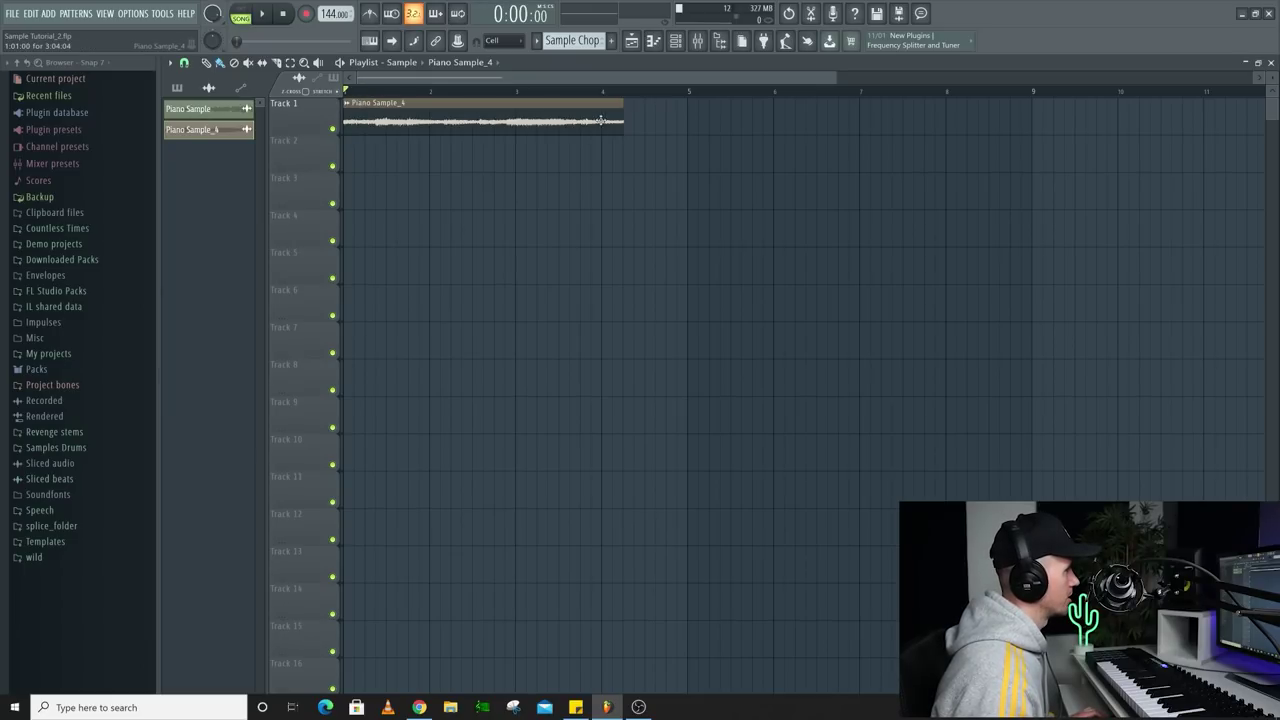
Stretch the Piano Sample_4 clip to end at bar 5 and play the song to check it.
{"action": "scroll", "coordinate": [601, 121], "scroll_direction": "up", "scroll_amount": 5}
{"action": "left_click_drag", "start_coordinate": [558, 120], "coordinate": [957, 137]}
{"action": "scroll", "coordinate": [823, 157], "scroll_direction": "down", "scroll_amount": 6}
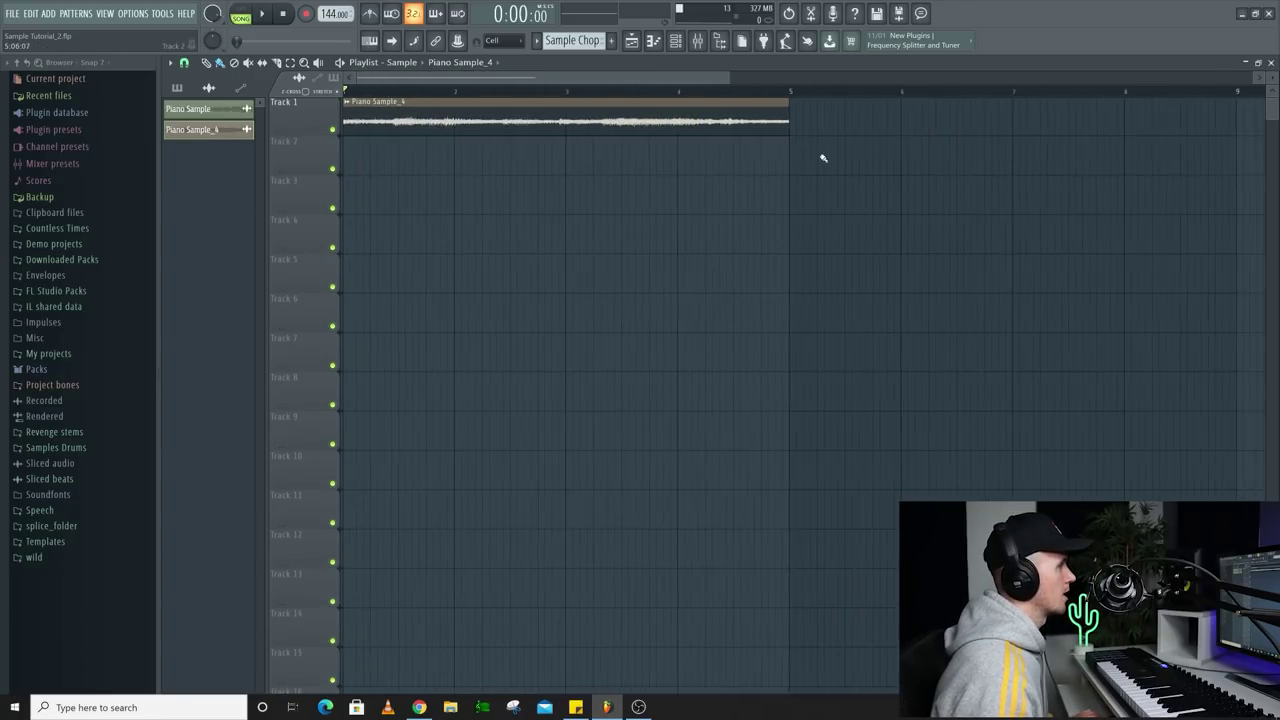
{"action": "left_click", "coordinate": [443, 141]}
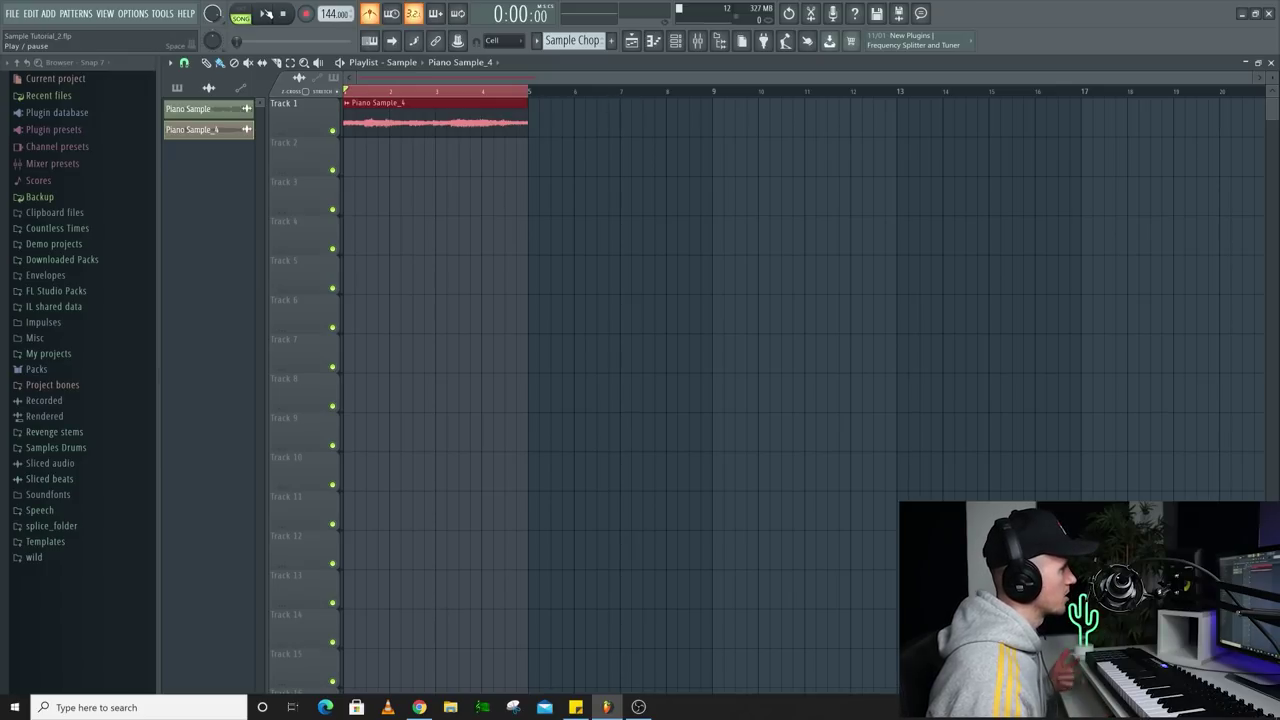
{"action": "left_click", "coordinate": [266, 13]}
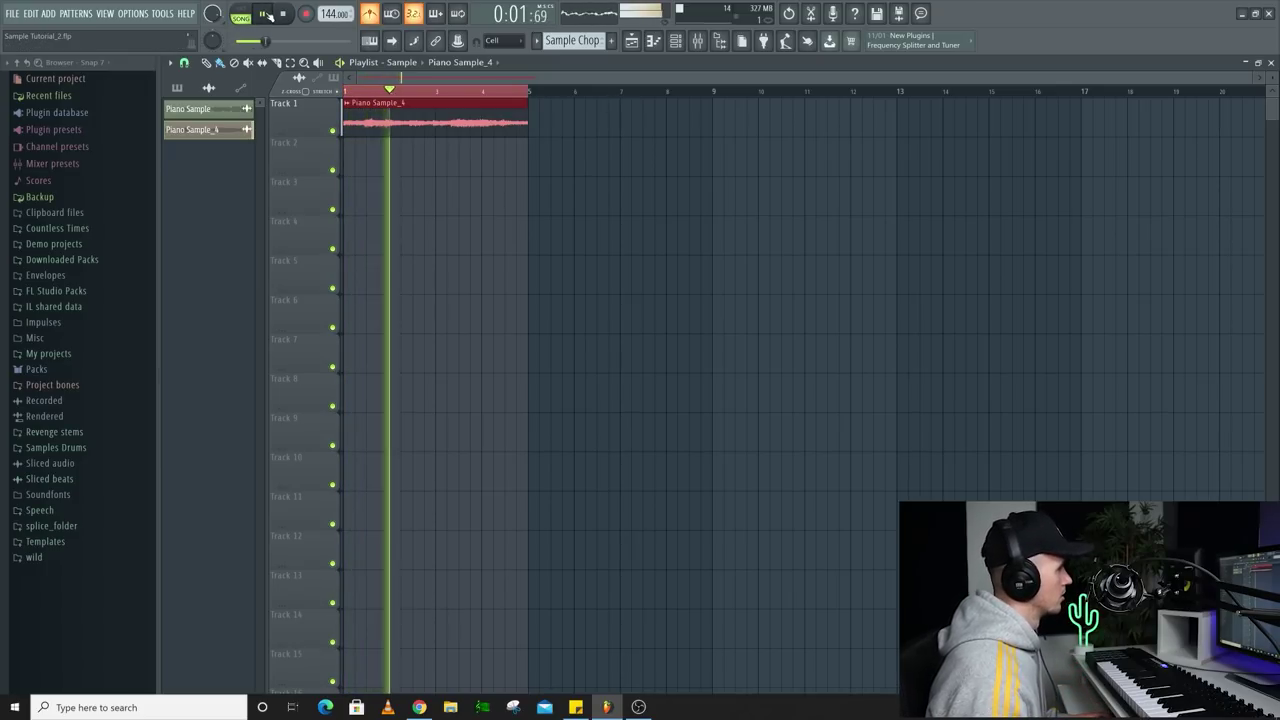
{"action": "key", "text": "space"}
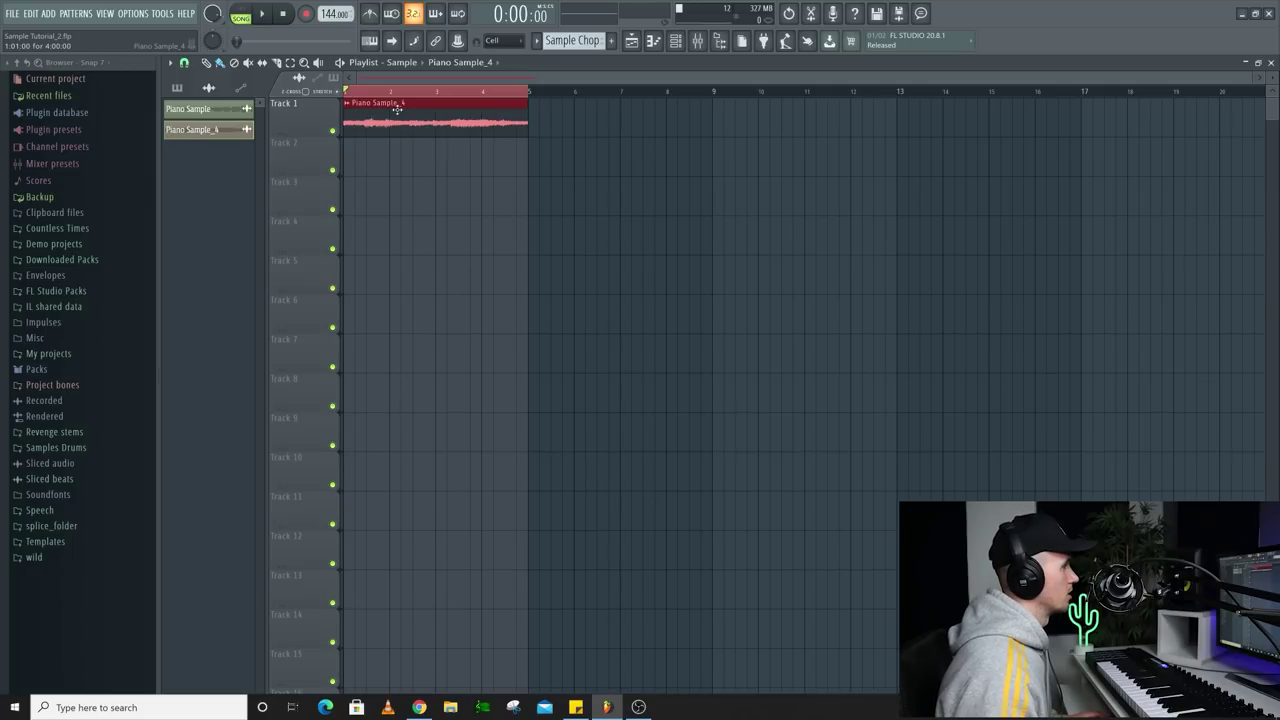
Consolidate Track 1's time selection into a four-bar 'Track 1 (consolidated)' audio clip.
{"action": "right_click", "coordinate": [320, 120]}
{"action": "mouse_move", "coordinate": [405, 280]}
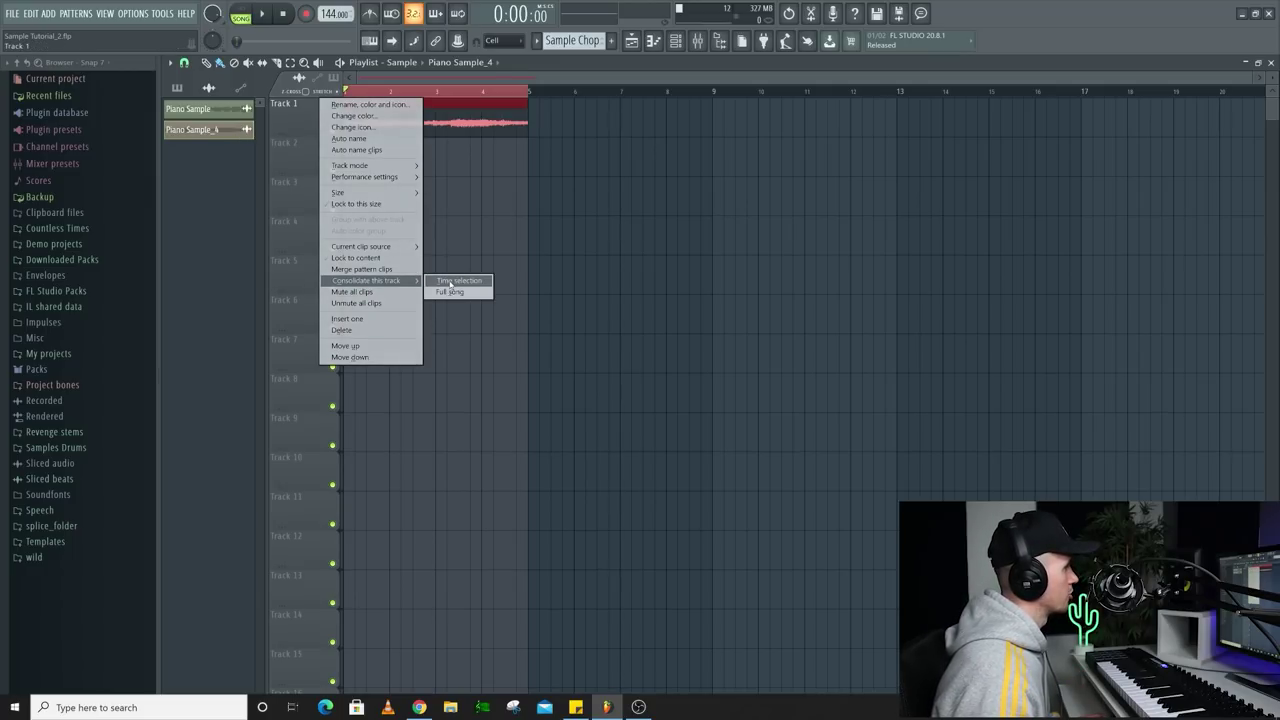
{"action": "left_click", "coordinate": [451, 281]}
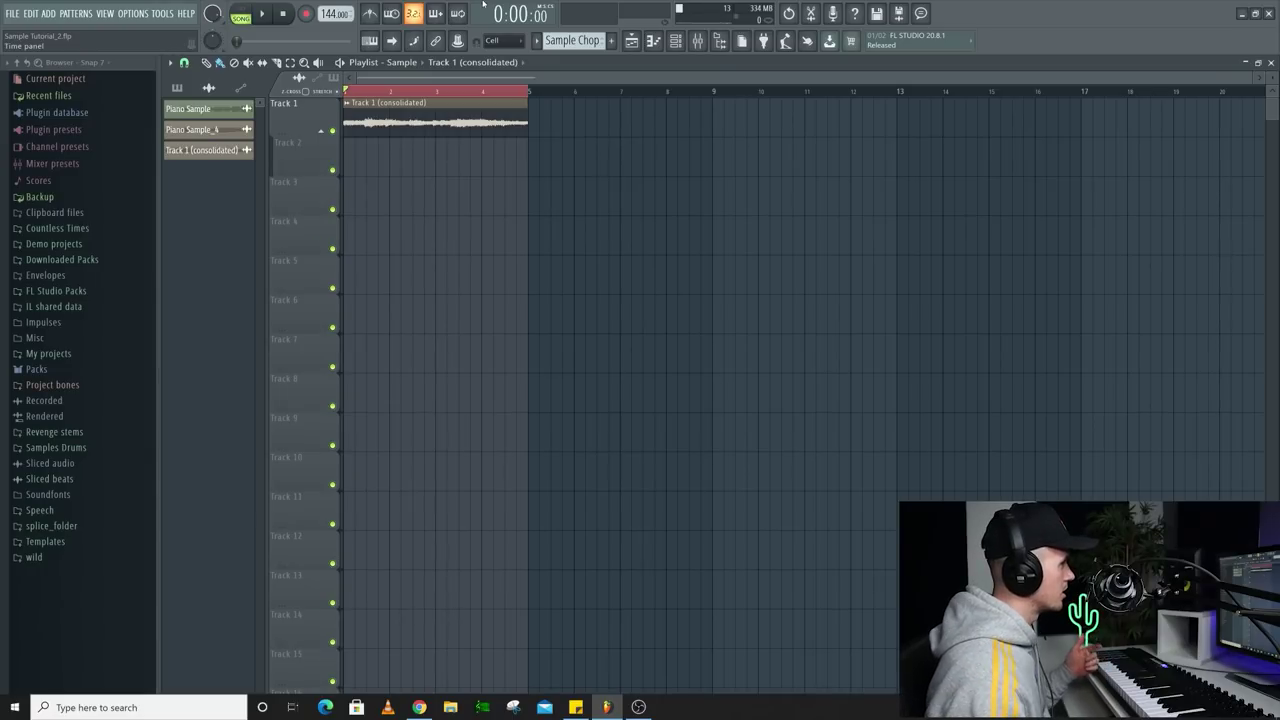
Add a Fruity Slicer channel to the Channel rack.
{"action": "left_click", "coordinate": [675, 40]}
{"action": "left_click", "coordinate": [519, 370]}
{"action": "left_click", "coordinate": [609, 410]}
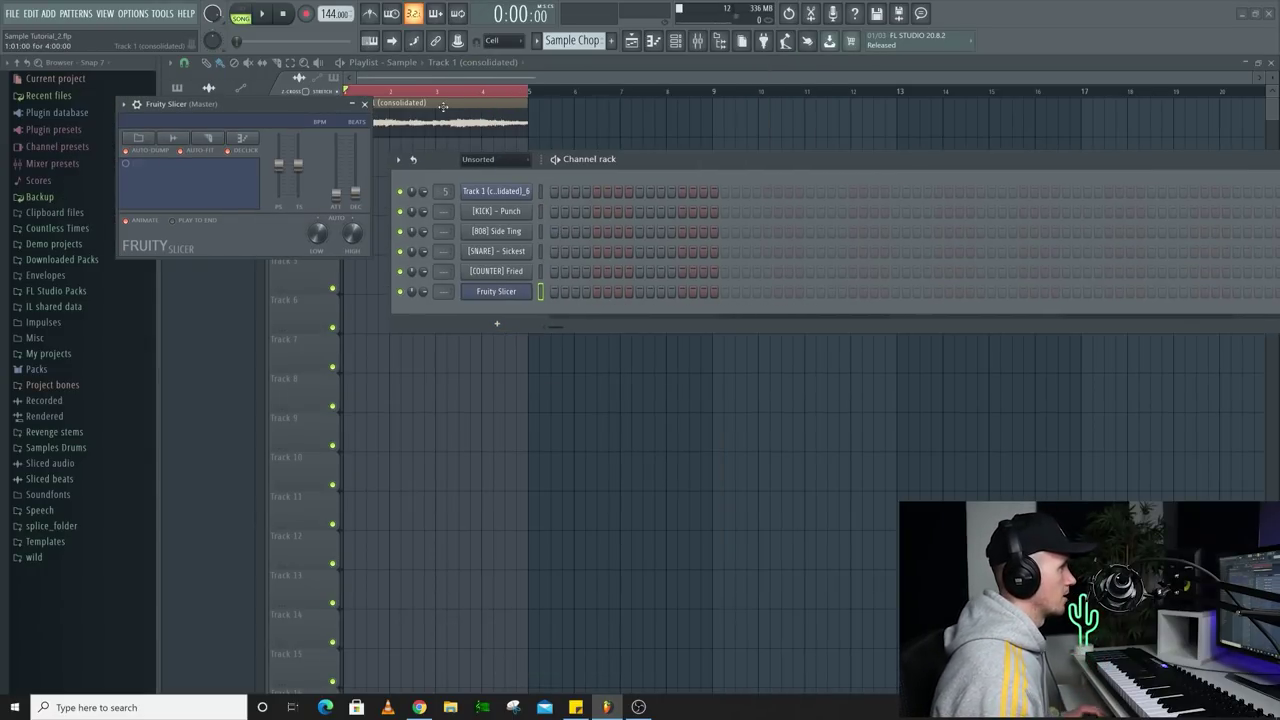
Load the 'Track 1 (consolidated)_7' sample into Fruity Slicer, showing all channels in the rack.
{"action": "double_click", "coordinate": [443, 106]}
{"action": "left_click_drag", "start_coordinate": [310, 295], "coordinate": [355, 27]}
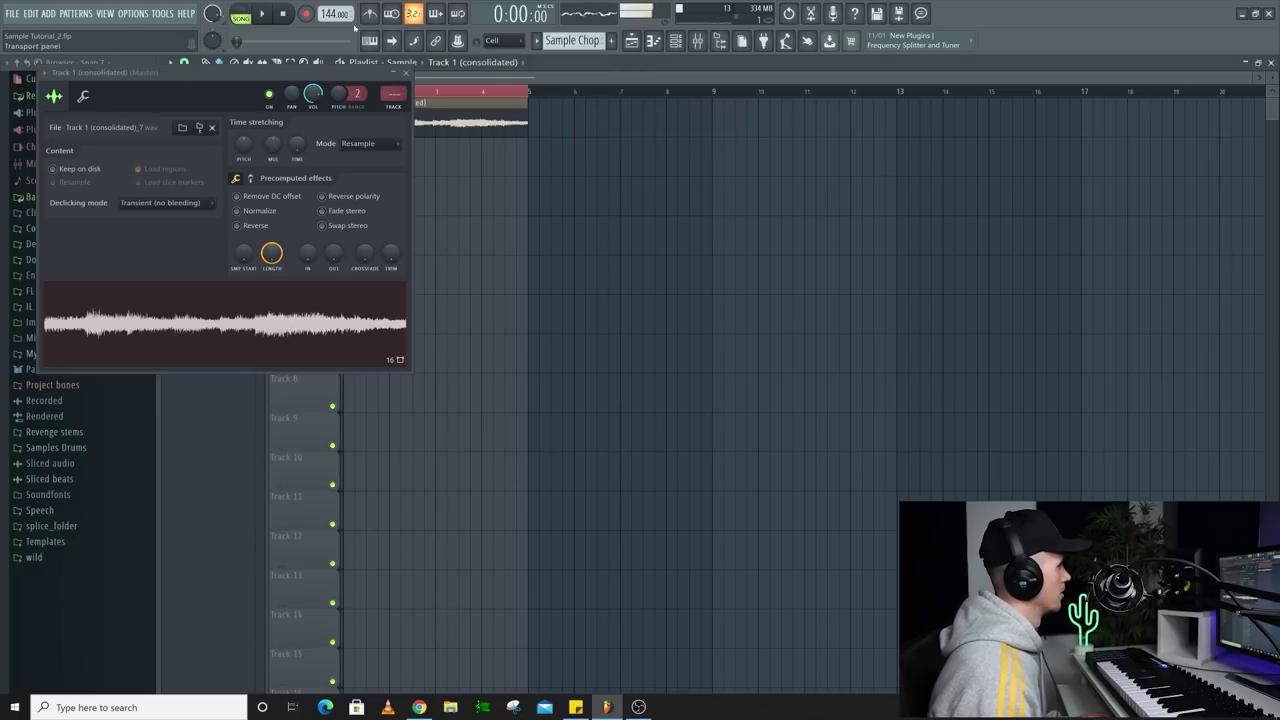
{"action": "left_click", "coordinate": [677, 40]}
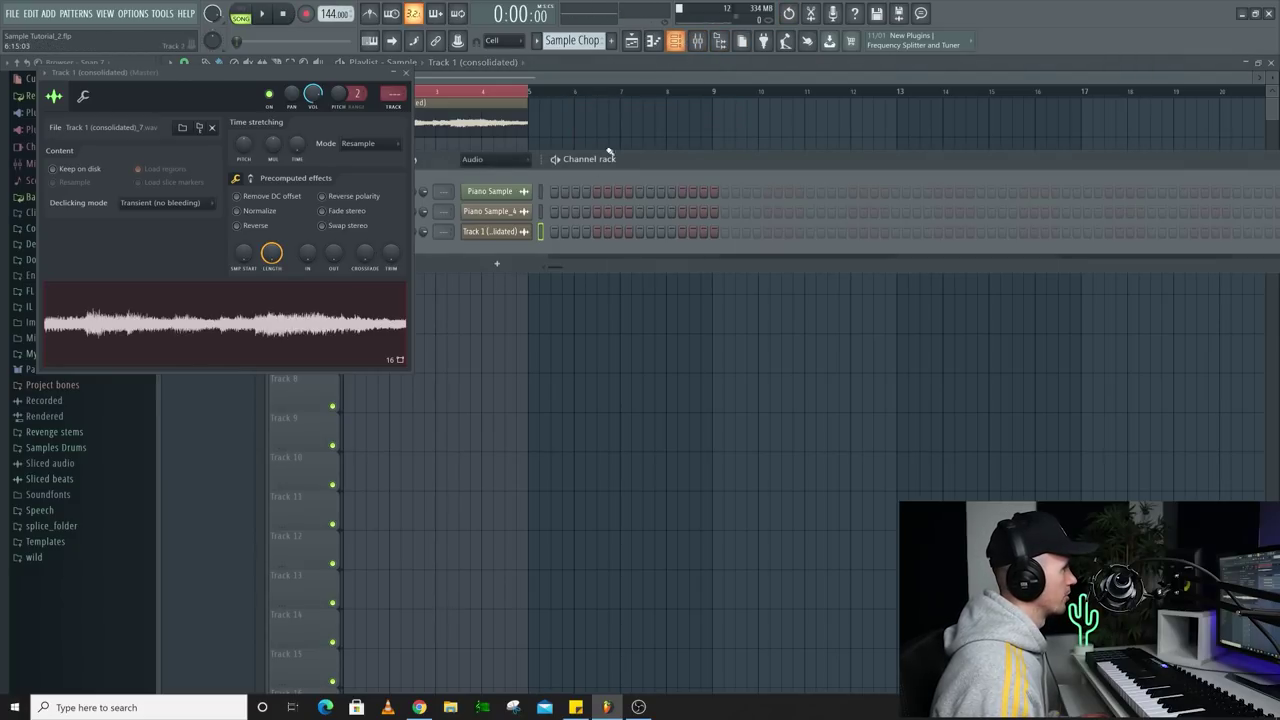
{"action": "left_click", "coordinate": [515, 175]}
{"action": "left_click", "coordinate": [500, 200]}
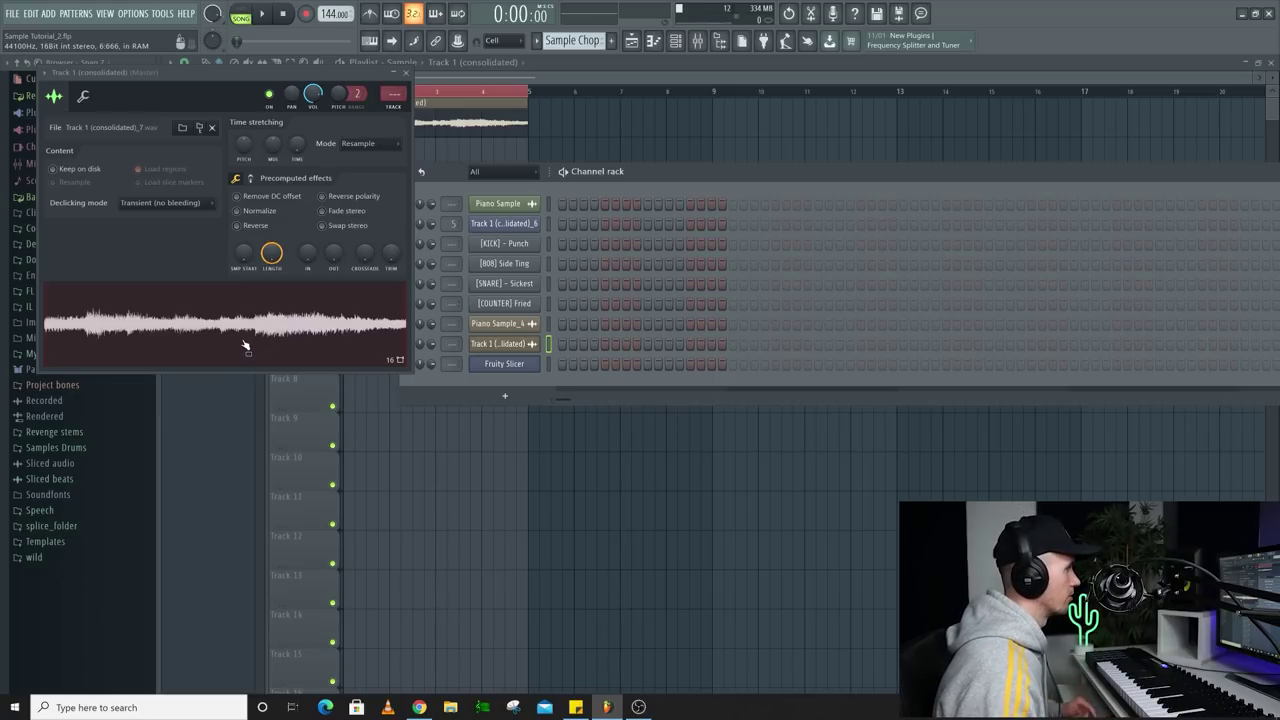
{"action": "left_click_drag", "start_coordinate": [241, 348], "coordinate": [512, 368]}
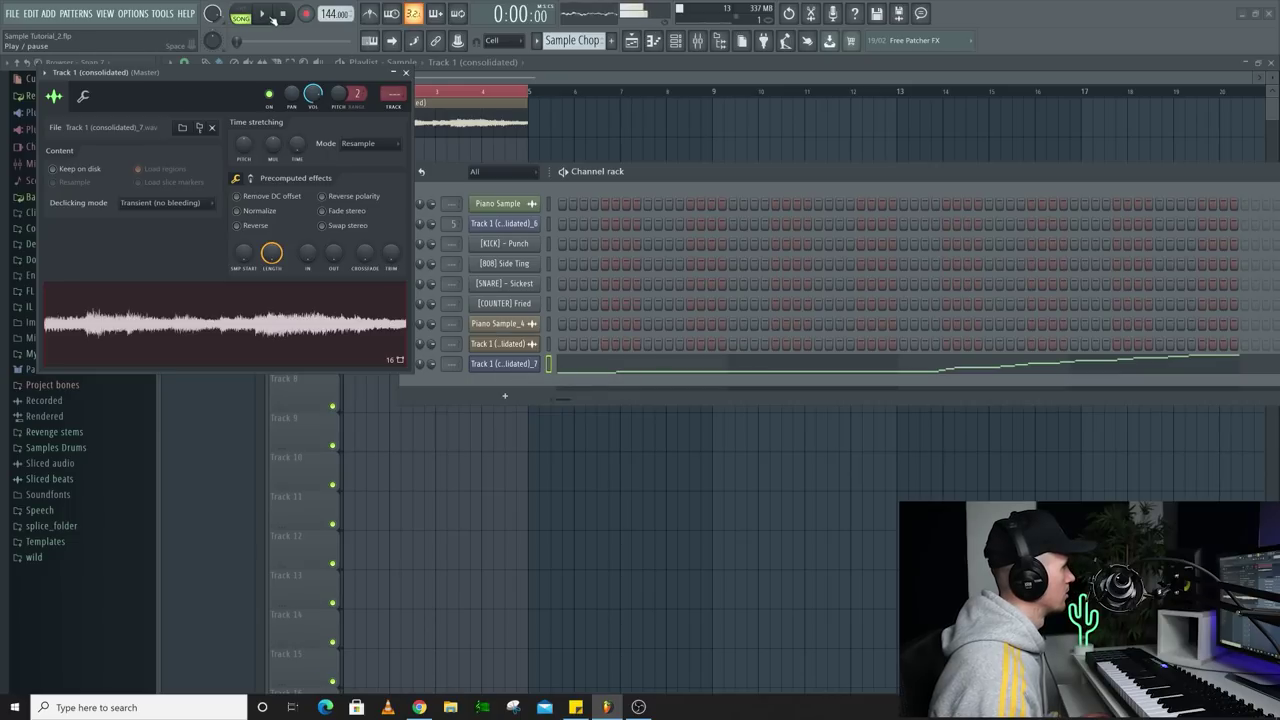
{"action": "left_click", "coordinate": [527, 366]}
{"action": "left_click_drag", "start_coordinate": [261, 113], "coordinate": [295, 150]}
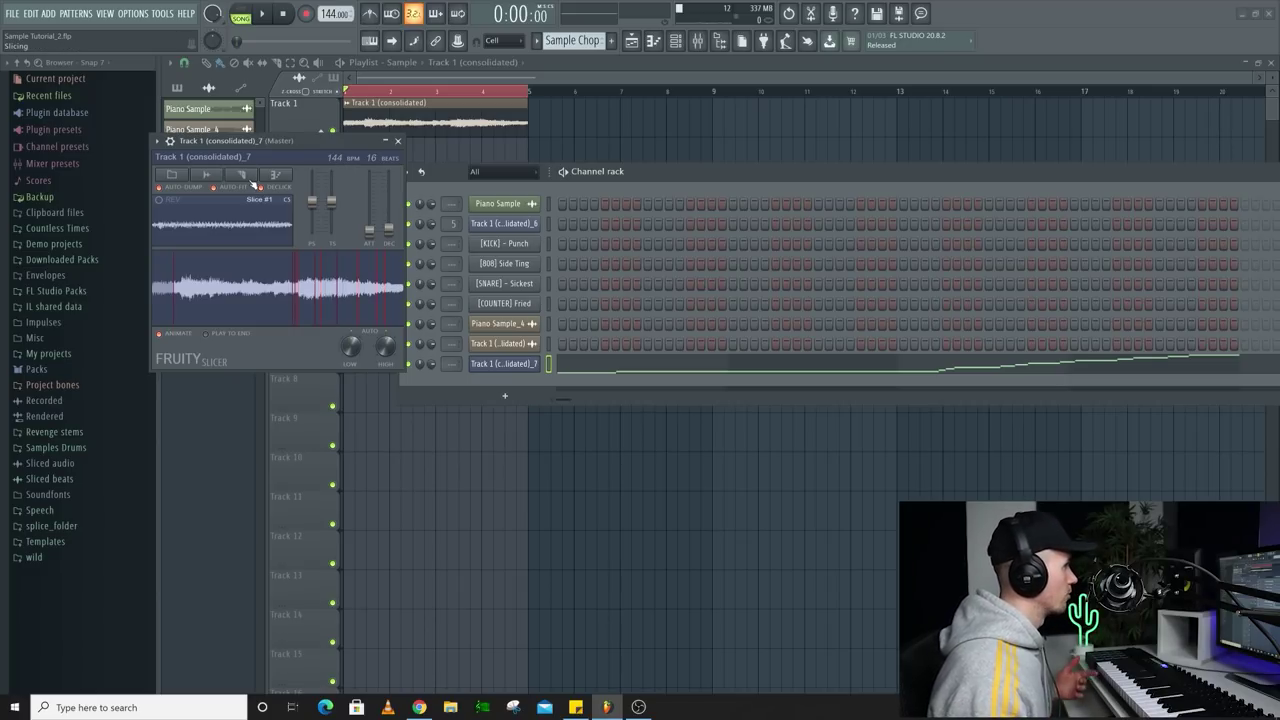
Slice the sample by Beat into Beat 1–16 slices and open the slicer's piano roll.
{"action": "left_click", "coordinate": [249, 176]}
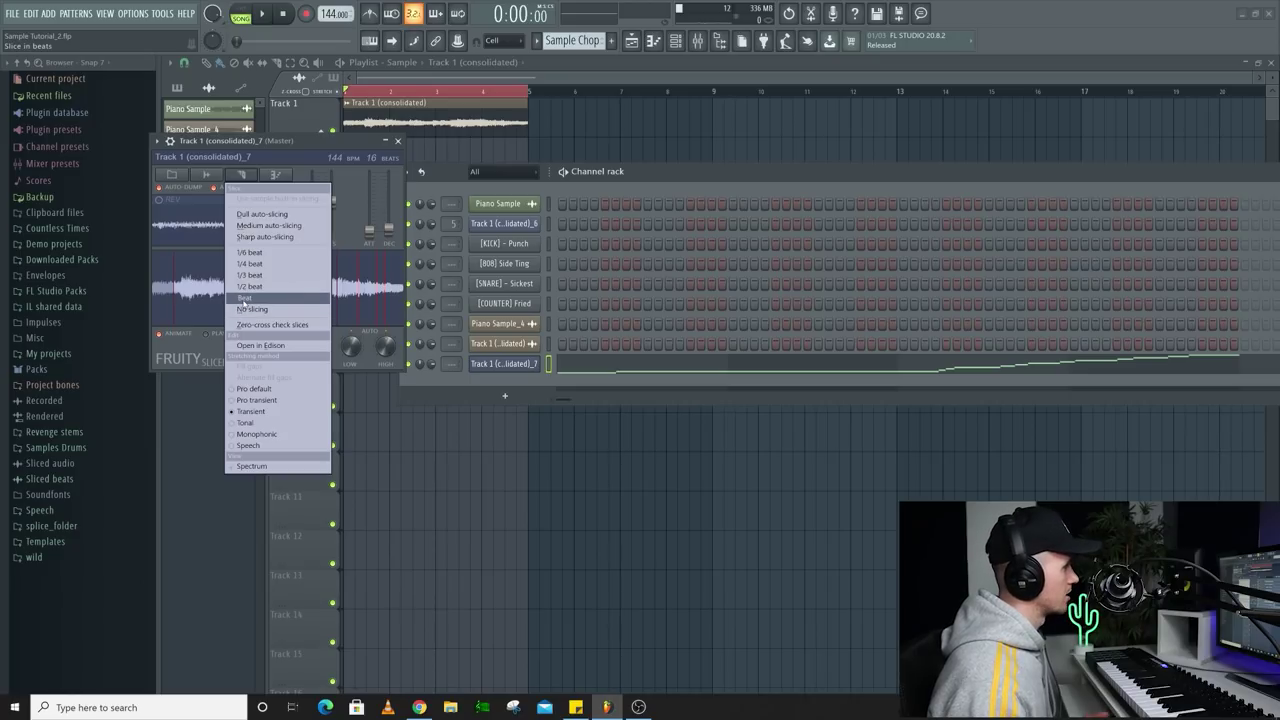
{"action": "left_click", "coordinate": [244, 299]}
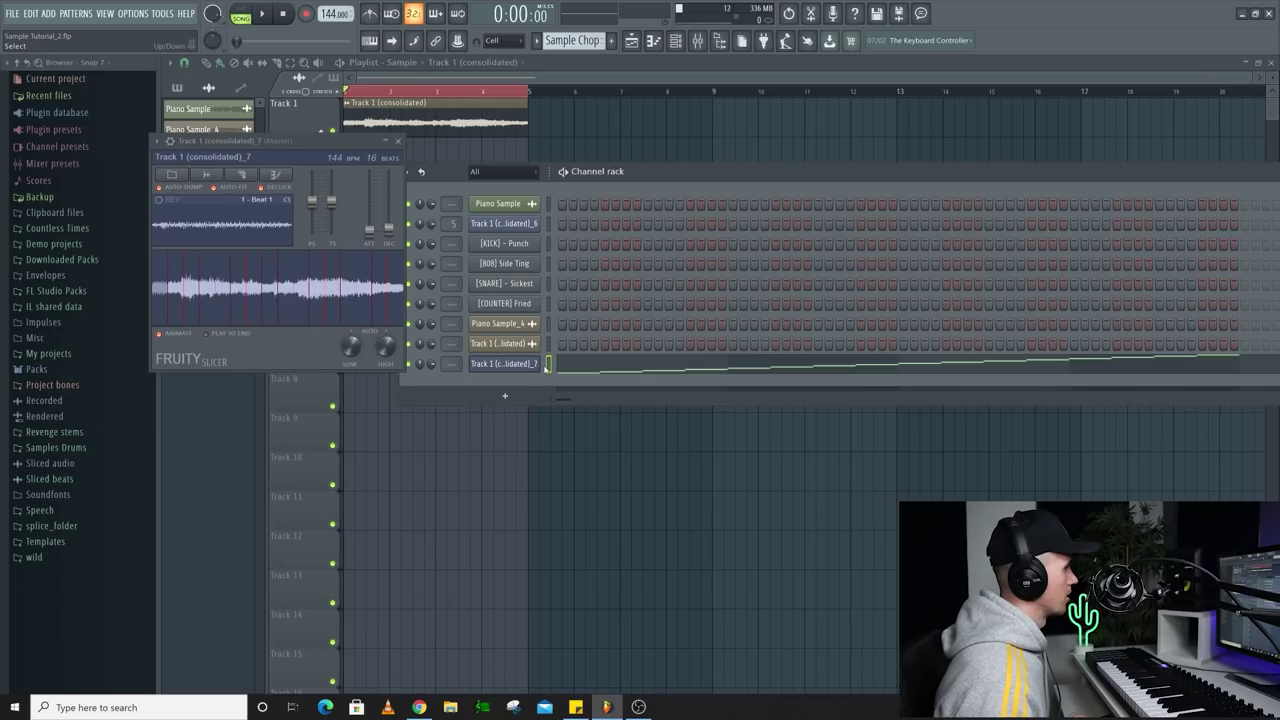
{"action": "key", "text": "ctrl+z"}
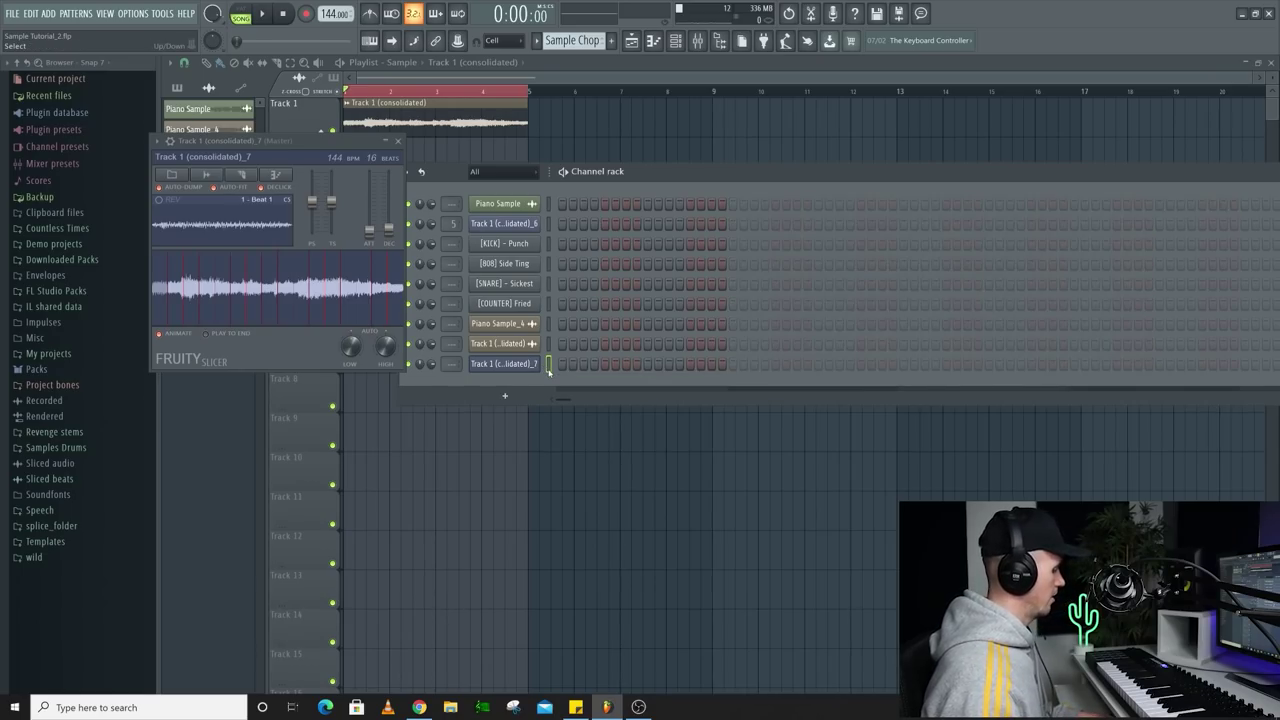
{"action": "left_click", "coordinate": [548, 367]}
Place Beat 1–4 slice notes in sequence, moving the second note up to Beat 12.
{"action": "left_click", "coordinate": [398, 141]}
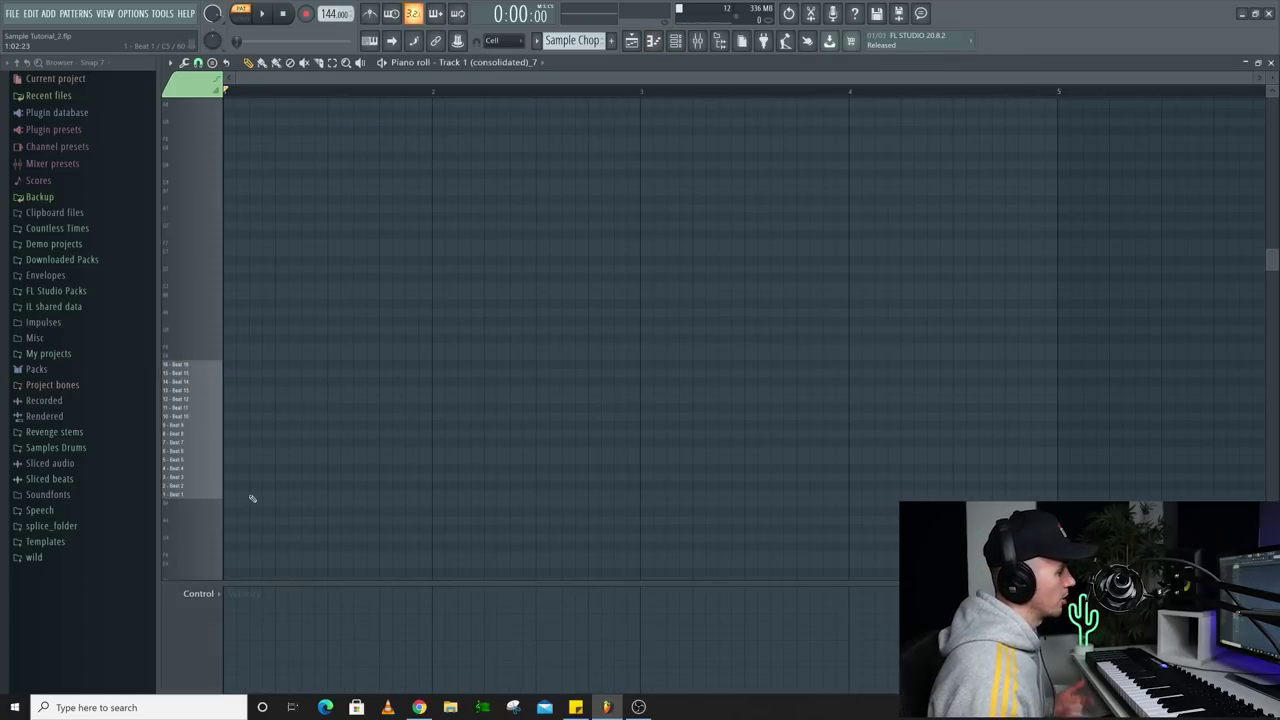
{"action": "left_click", "coordinate": [252, 494]}
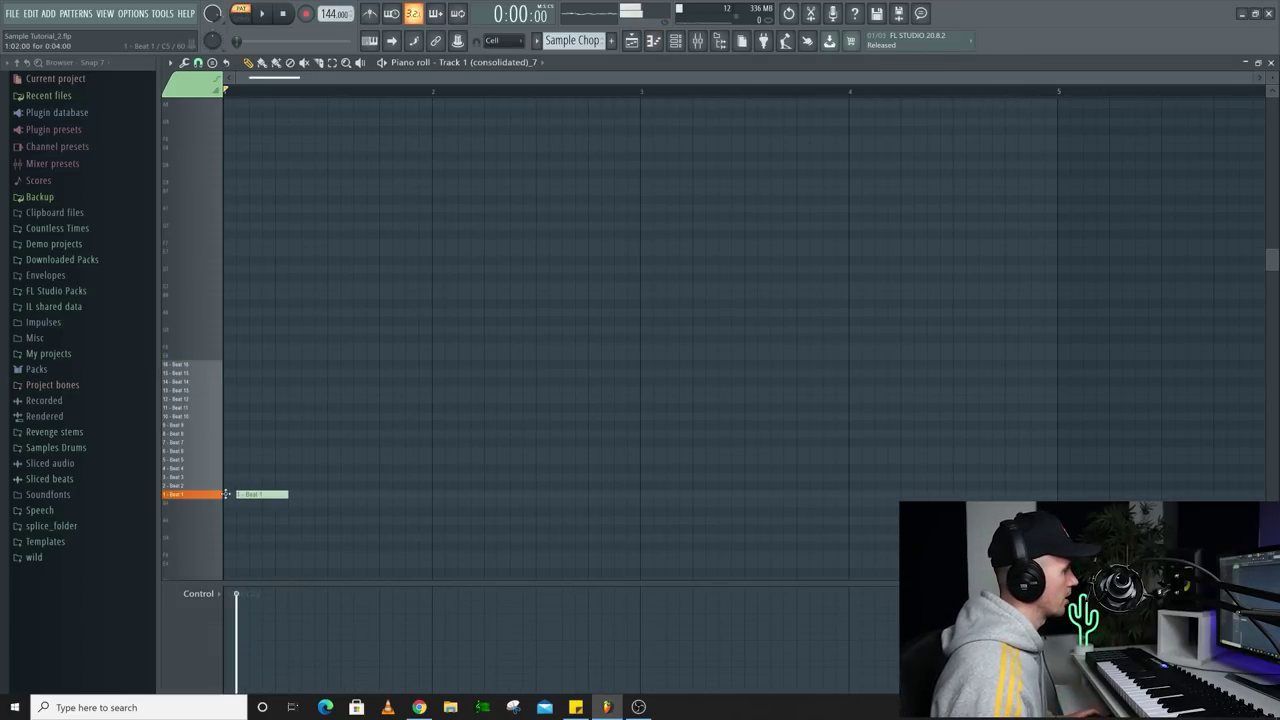
{"action": "left_click", "coordinate": [279, 485]}
{"action": "left_click", "coordinate": [330, 477]}
{"action": "left_click", "coordinate": [385, 467]}
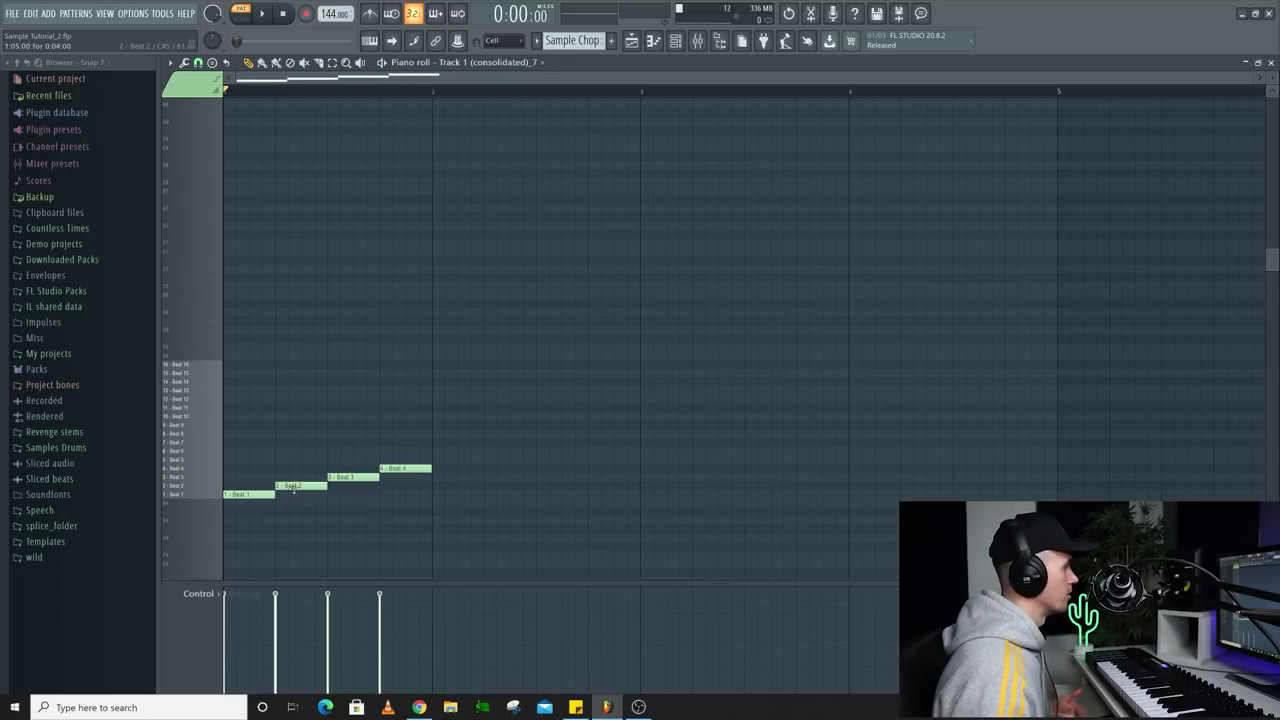
{"action": "left_click_drag", "start_coordinate": [295, 485], "coordinate": [297, 406]}
{"action": "key", "text": "space"}
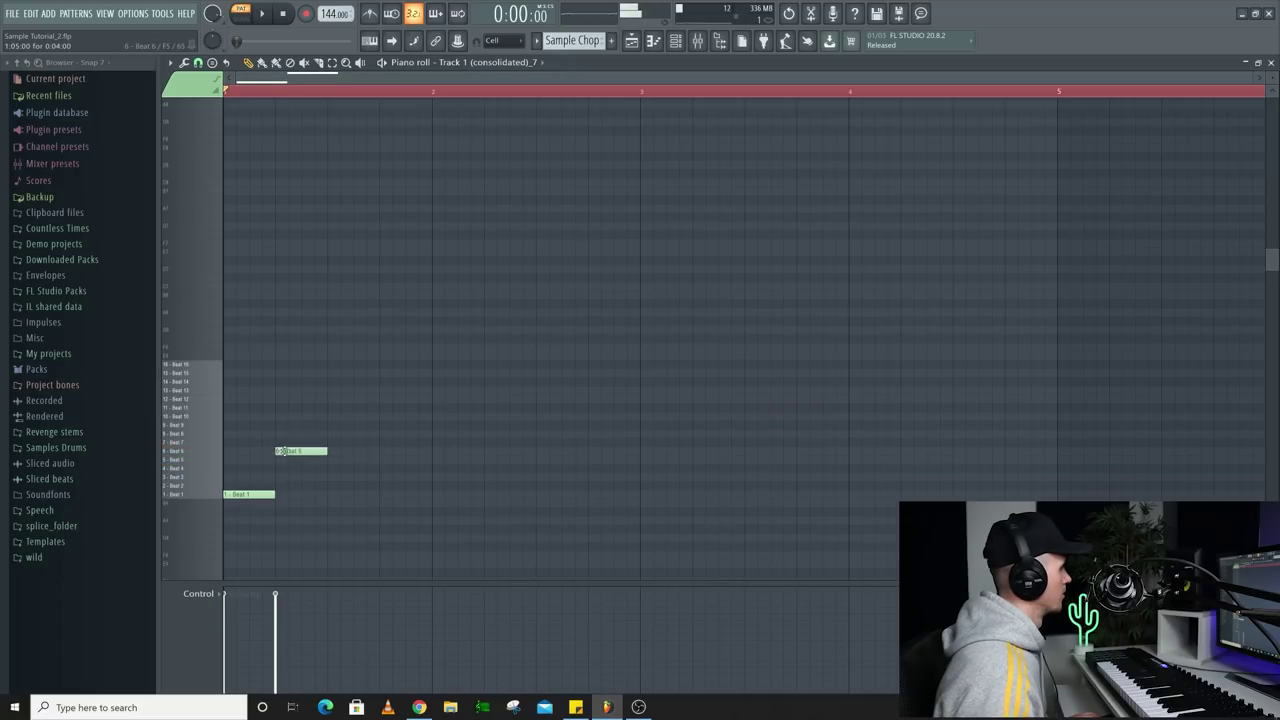
Add more slice notes, raise several by one slice, and end the pattern with a Beat 15 note.
{"action": "left_click", "coordinate": [332, 486]}
{"action": "left_click", "coordinate": [382, 477]}
{"action": "key", "text": "space"}
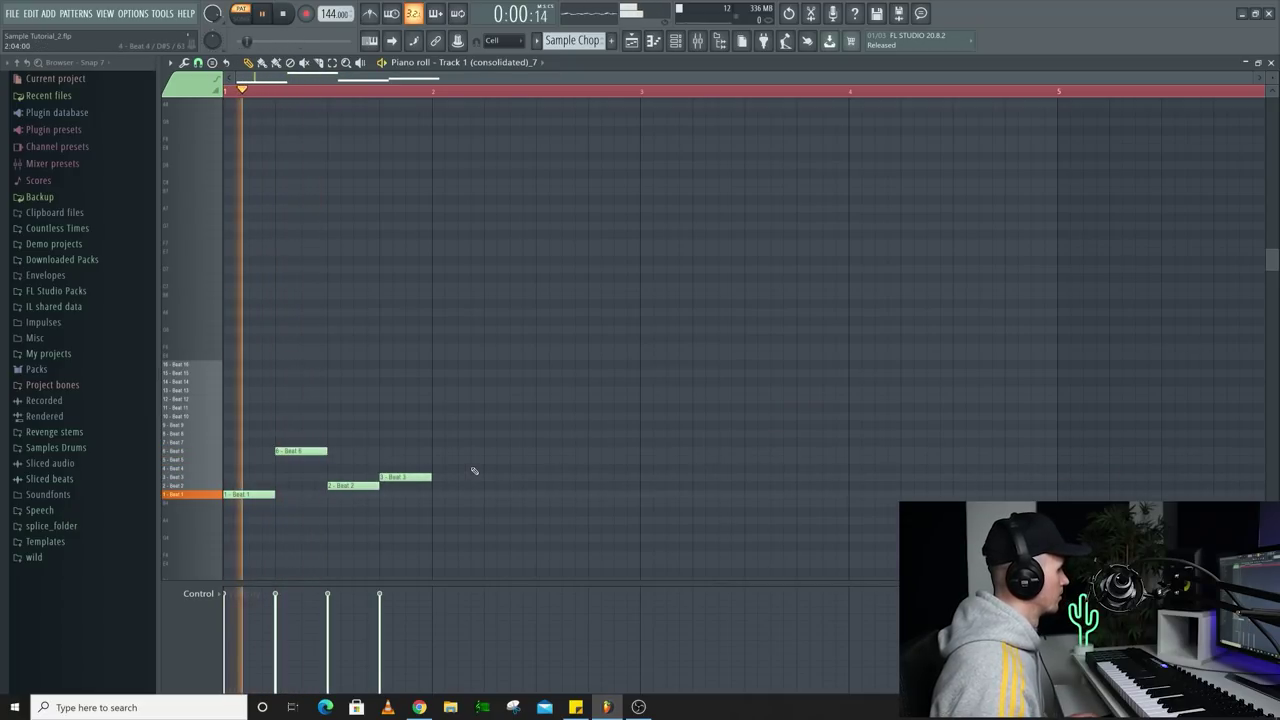
{"action": "key", "text": "space"}
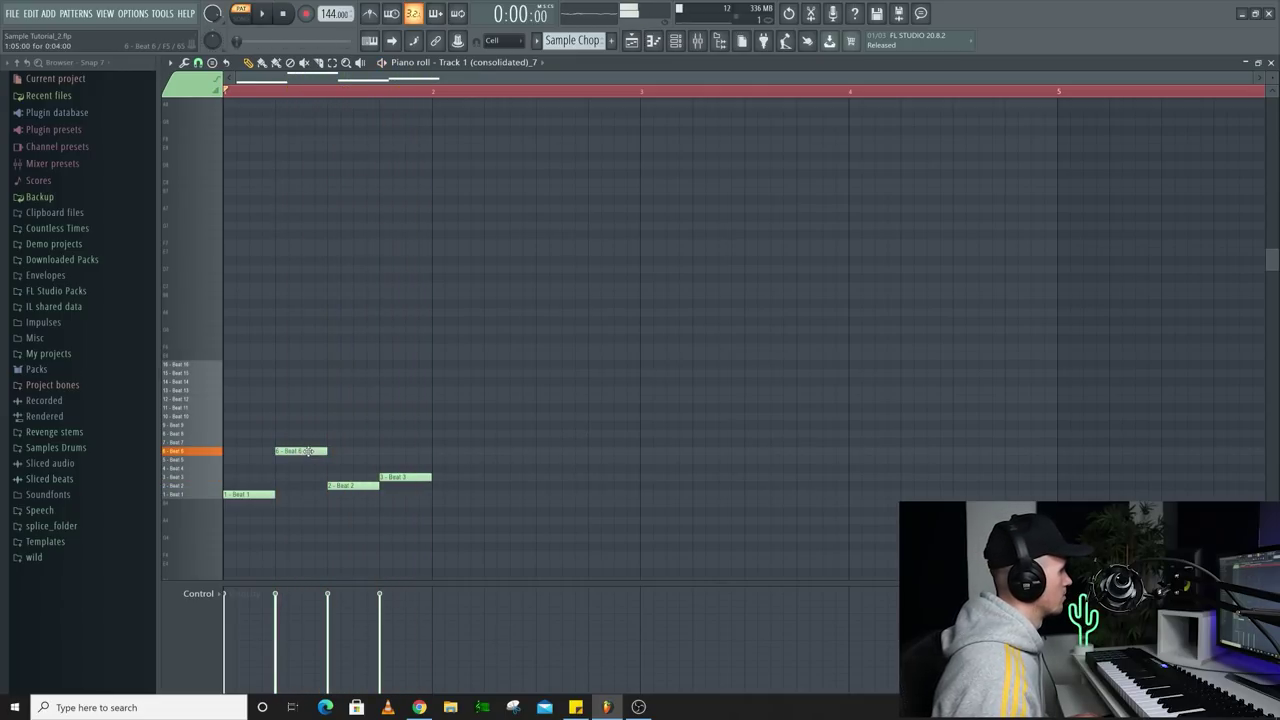
{"action": "left_click_drag", "start_coordinate": [307, 451], "coordinate": [307, 441]}
{"action": "key", "text": "space"}
{"action": "left_click_drag", "start_coordinate": [343, 488], "coordinate": [398, 468]}
{"action": "key", "text": "space"}
{"action": "key", "text": "space"}
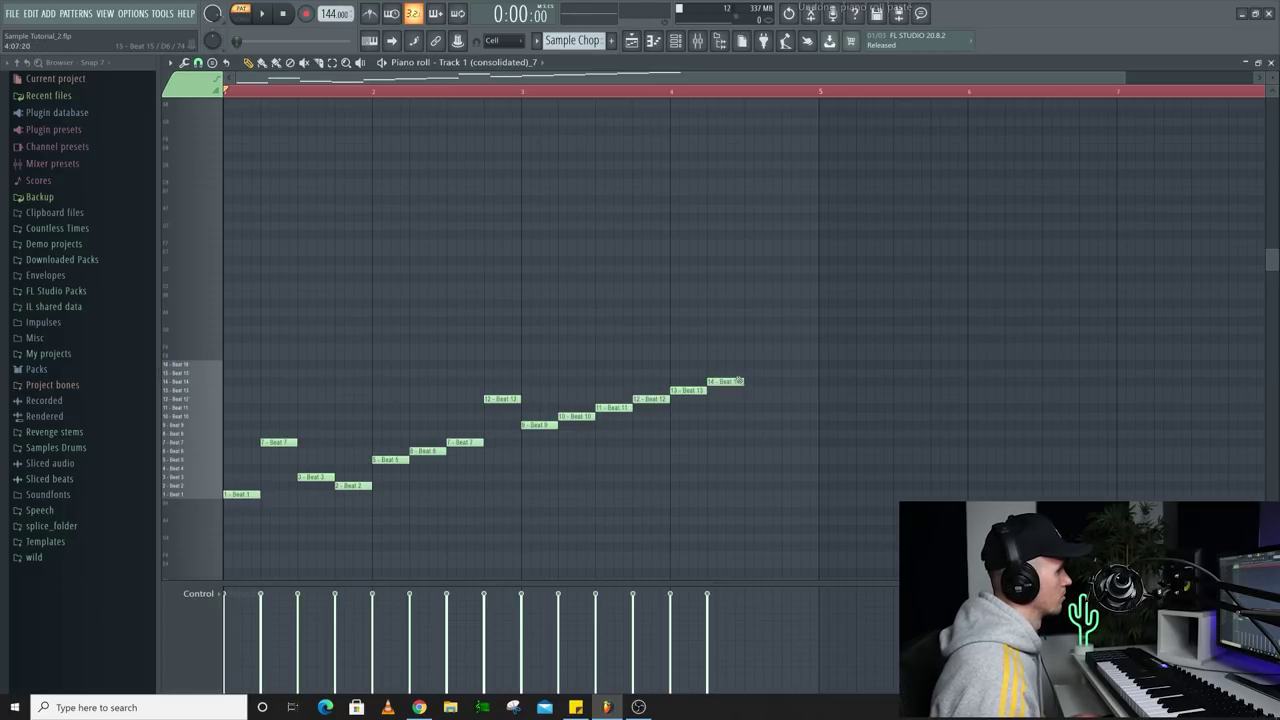
{"action": "left_click", "coordinate": [745, 374]}
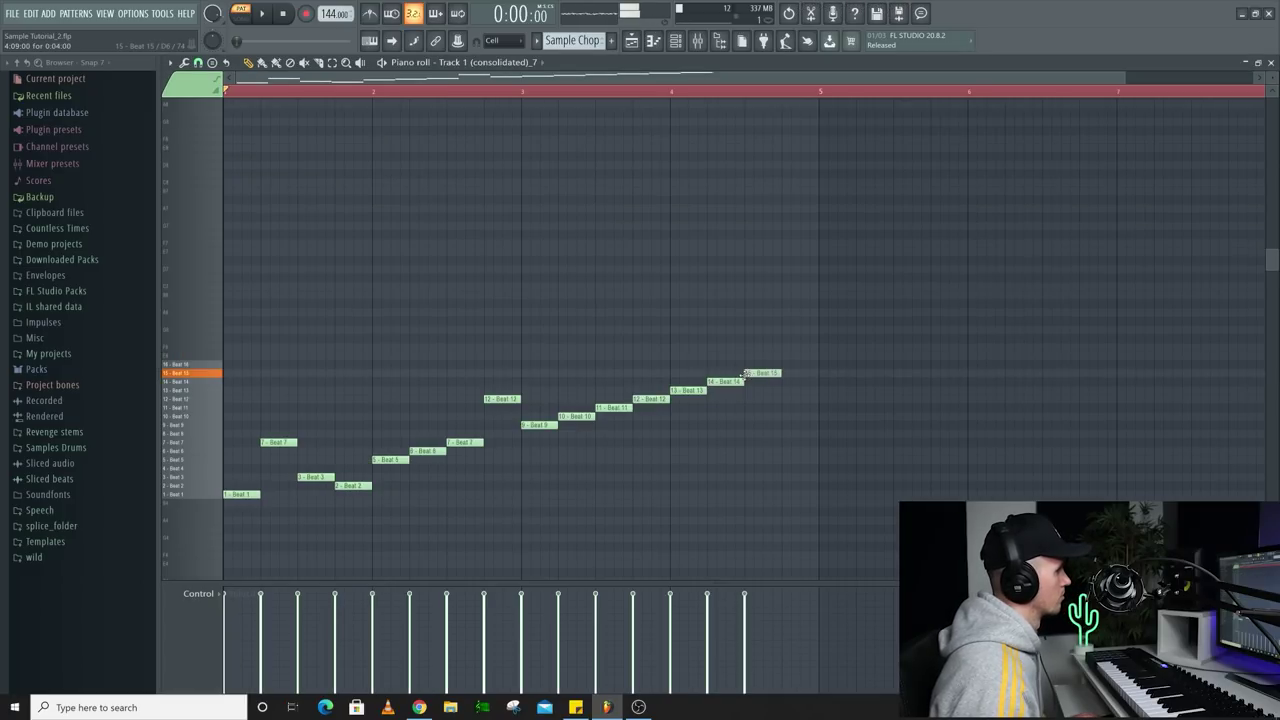
{"action": "left_click", "coordinate": [782, 390]}
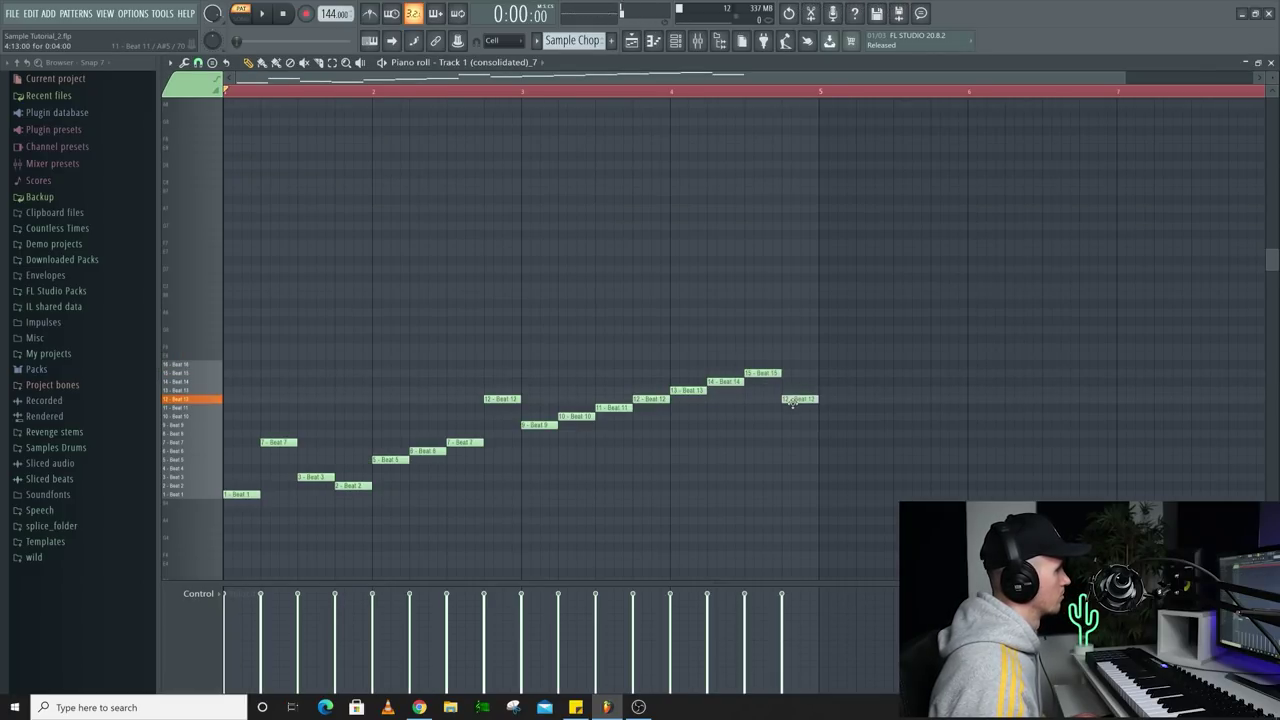
{"action": "key", "text": "space"}
{"action": "scroll", "coordinate": [750, 410], "scroll_direction": "down", "scroll_amount": 2}
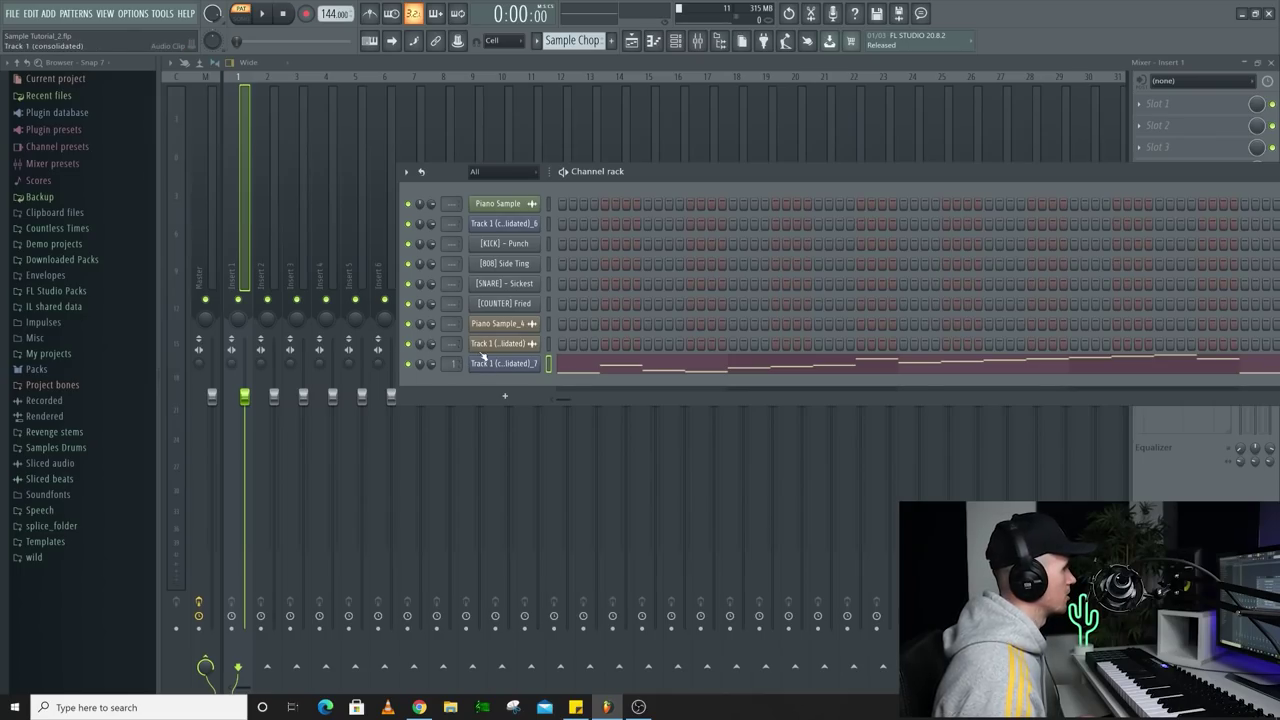
Load FabFilter Pro-Q 3 onto mixer insert 1 for the chop.
{"action": "key", "text": "space"}
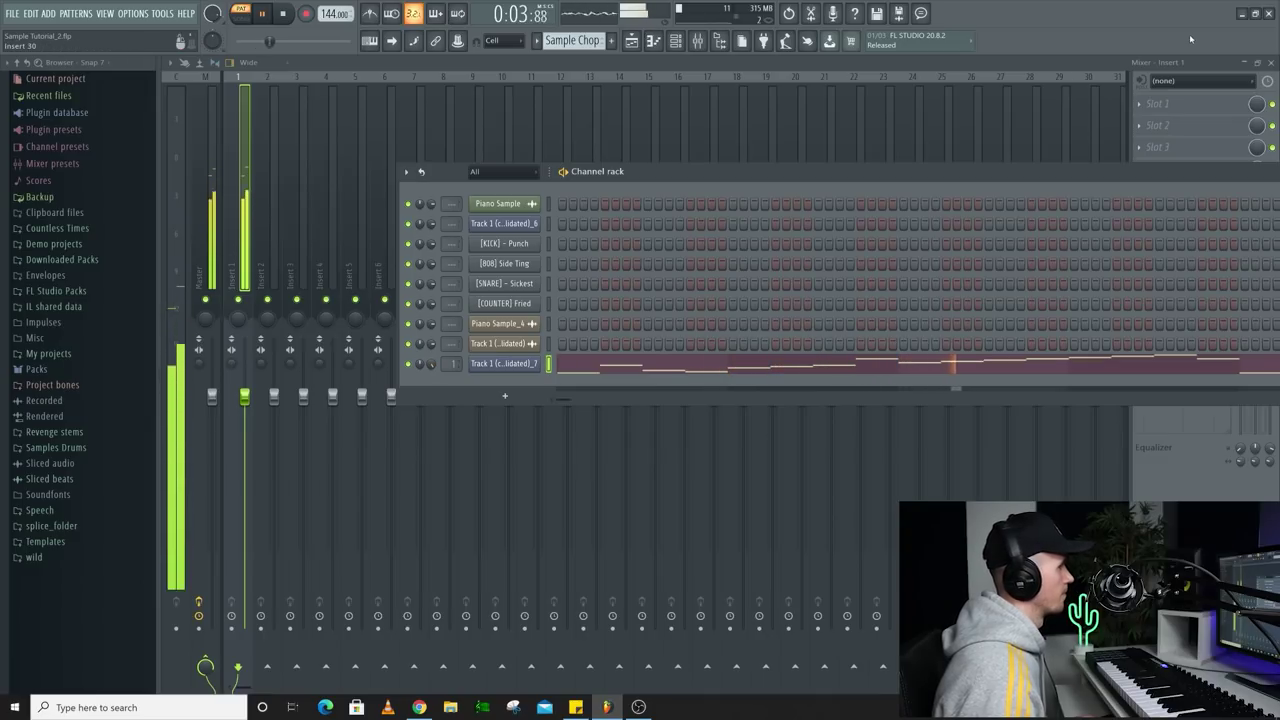
{"action": "key", "text": "space"}
{"action": "left_click", "coordinate": [1171, 105]}
{"action": "left_click", "coordinate": [1000, 140]}
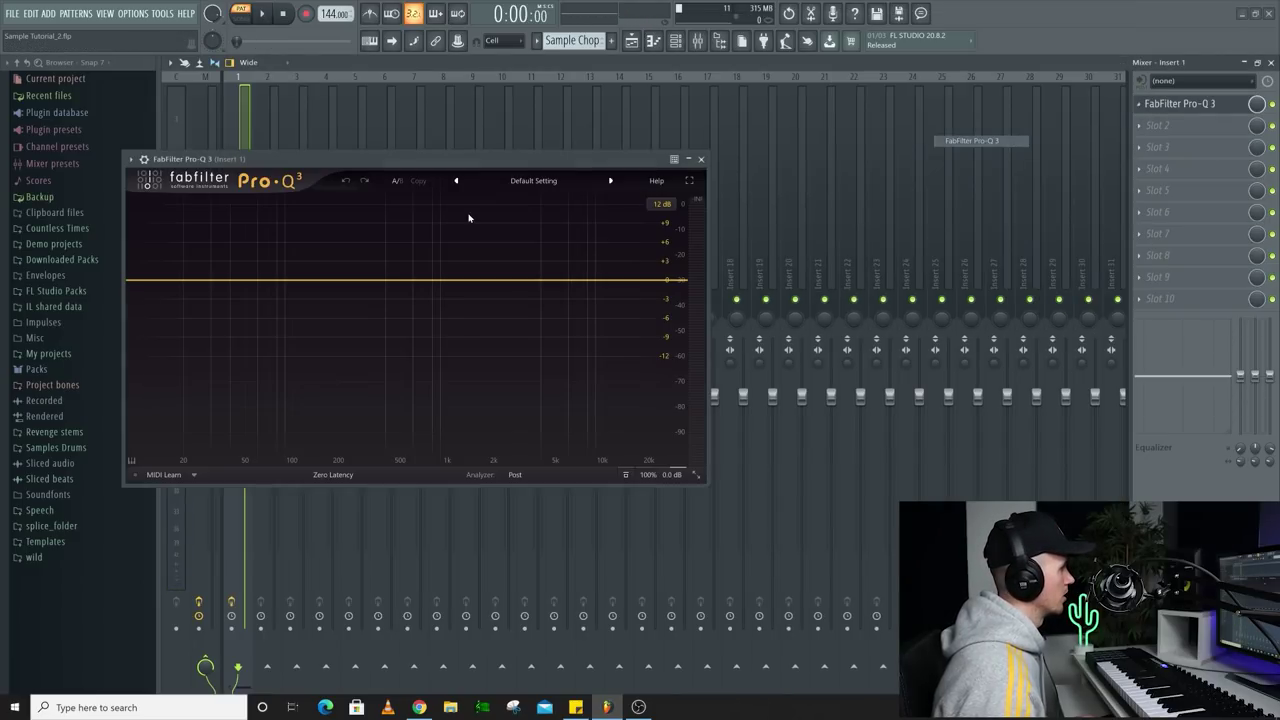
Shape the EQ: low cut near 100 Hz, a narrow band around 370 Hz, high cut at 13208 Hz.
{"action": "key", "text": "space"}
{"action": "scroll", "coordinate": [140, 280], "scroll_direction": "up", "scroll_amount": 3}
{"action": "left_click_drag", "start_coordinate": [140, 280], "coordinate": [292, 285]}
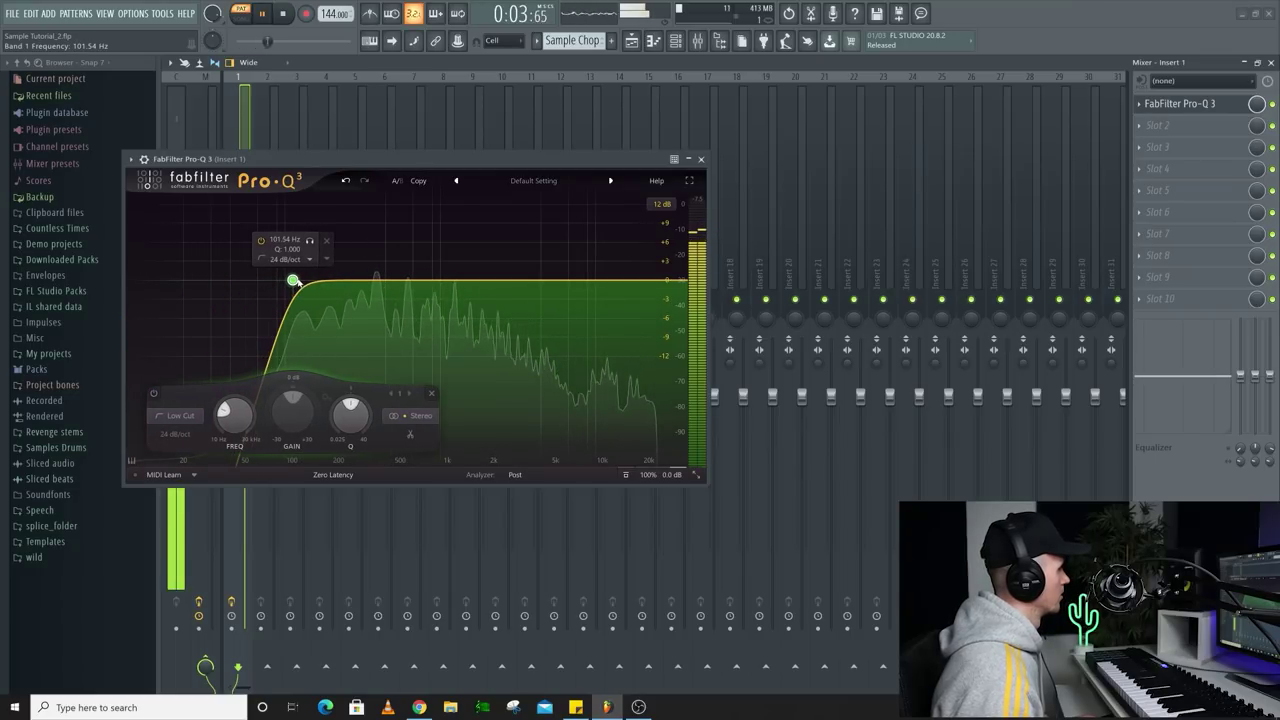
{"action": "key", "text": "space"}
{"action": "key", "text": "space"}
{"action": "left_click_drag", "start_coordinate": [383, 280], "coordinate": [372, 202]}
{"action": "scroll", "coordinate": [372, 202], "scroll_direction": "up", "scroll_amount": 10}
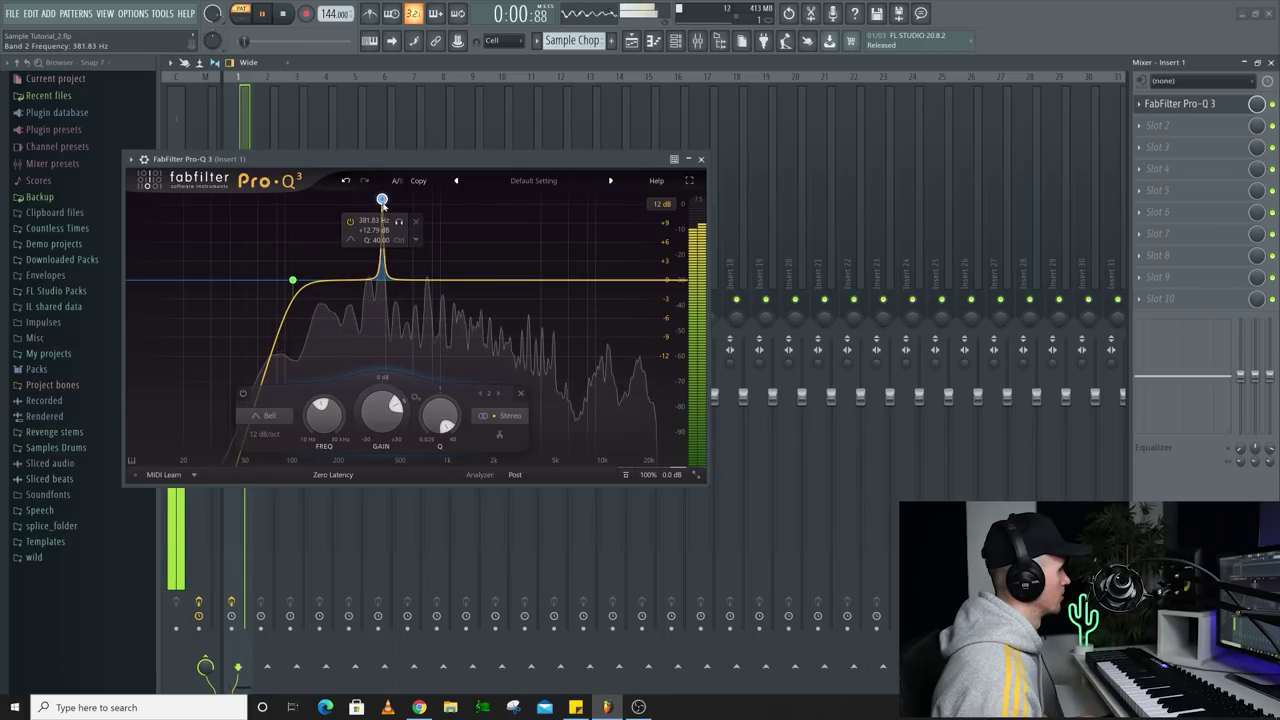
{"action": "scroll", "coordinate": [372, 401], "scroll_direction": "down", "scroll_amount": 10}
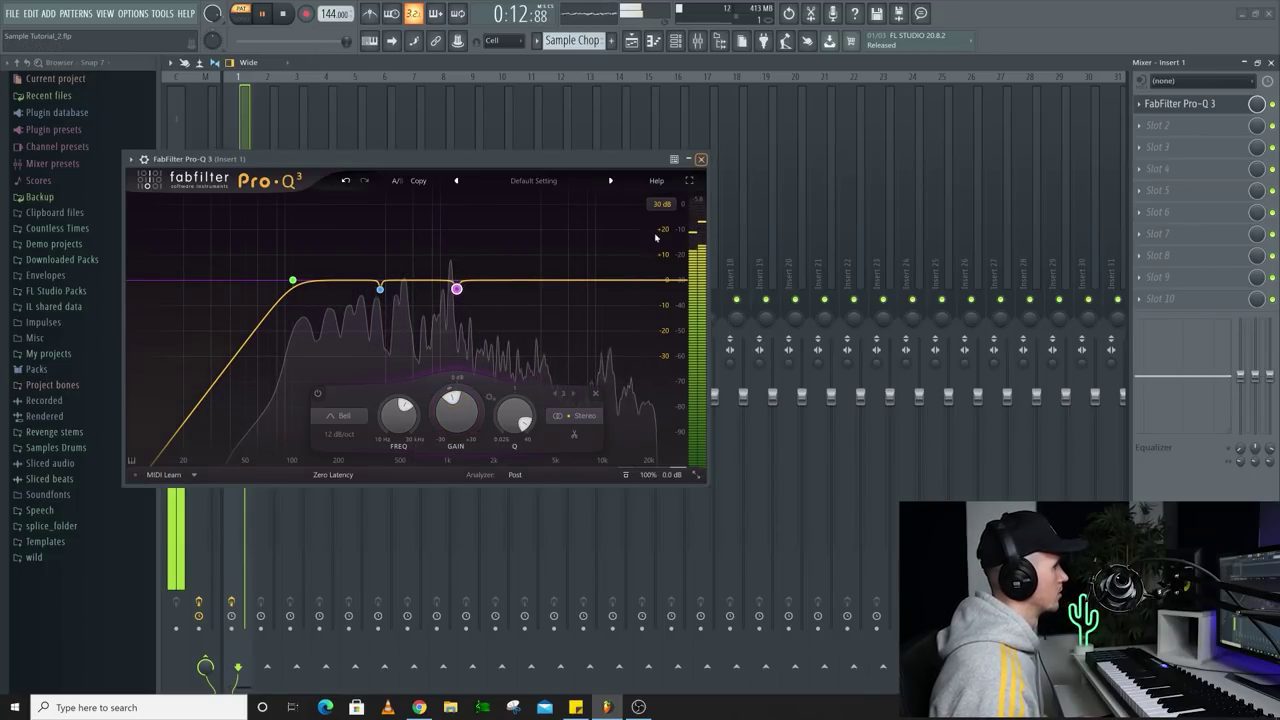
{"action": "left_click", "coordinate": [654, 280]}
{"action": "left_click_drag", "start_coordinate": [654, 280], "coordinate": [584, 281]}
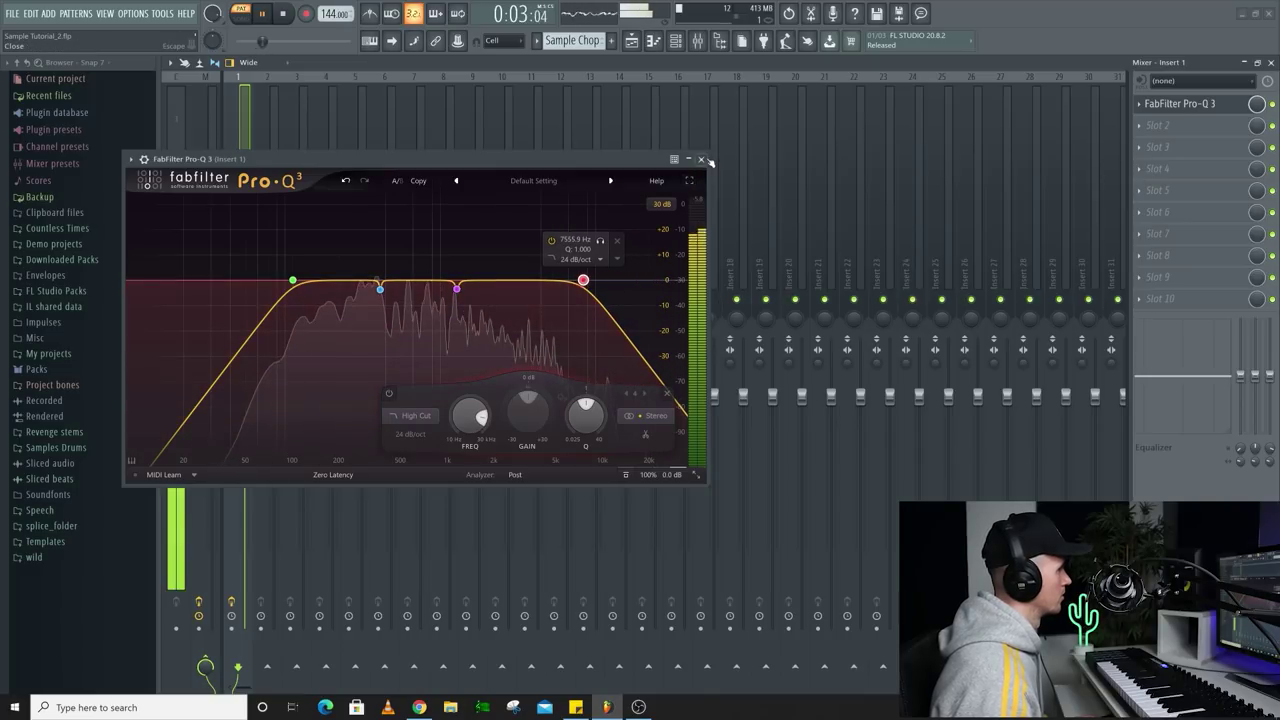
{"action": "left_click", "coordinate": [700, 159]}
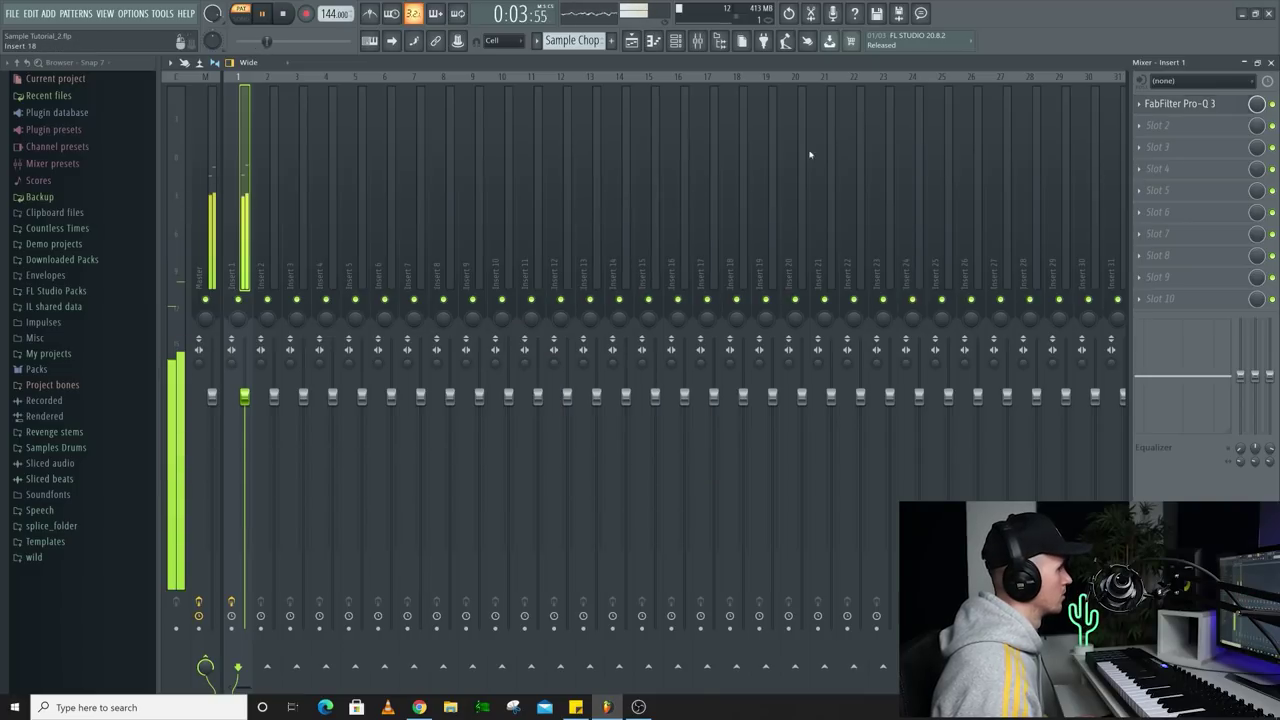
Load ValhallaVintageVerb on Insert 1 with 11.4% mix and 190 Hz low cut, moved later in the chain.
{"action": "left_click", "coordinate": [1157, 125]}
{"action": "left_click", "coordinate": [950, 462]}
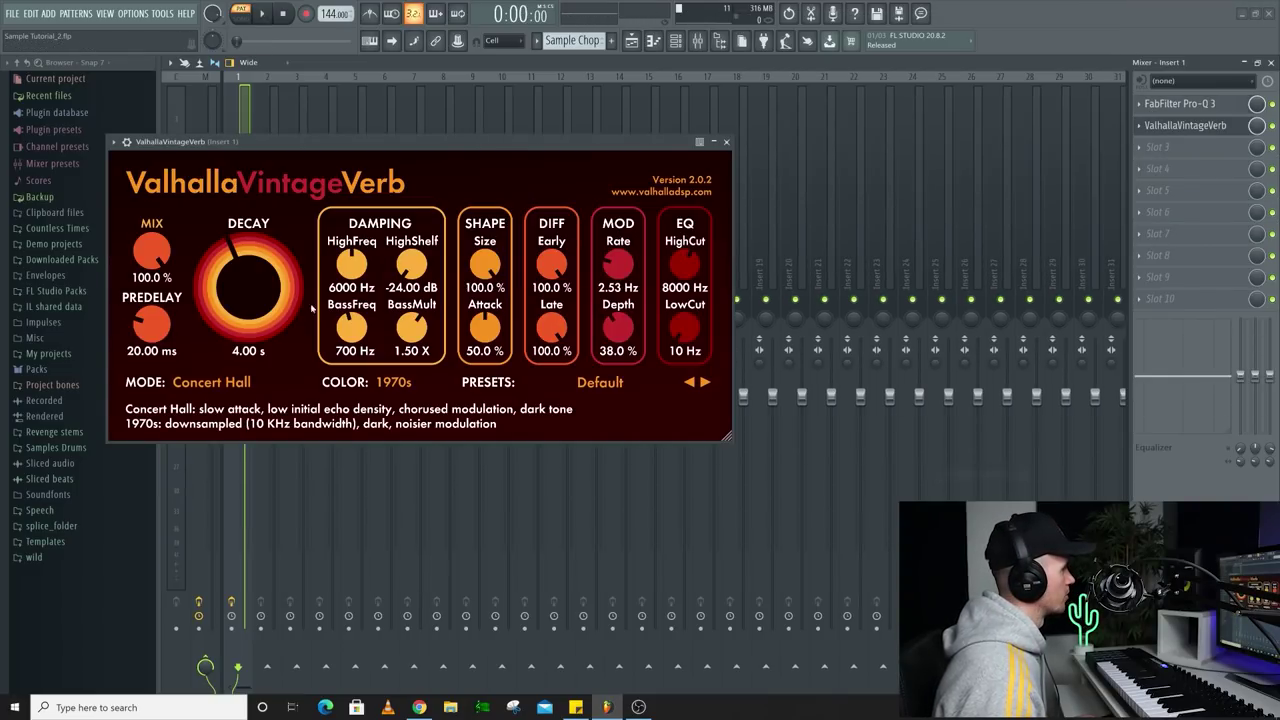
{"action": "left_click_drag", "start_coordinate": [152, 252], "coordinate": [181, 260]}
{"action": "key", "text": "space"}
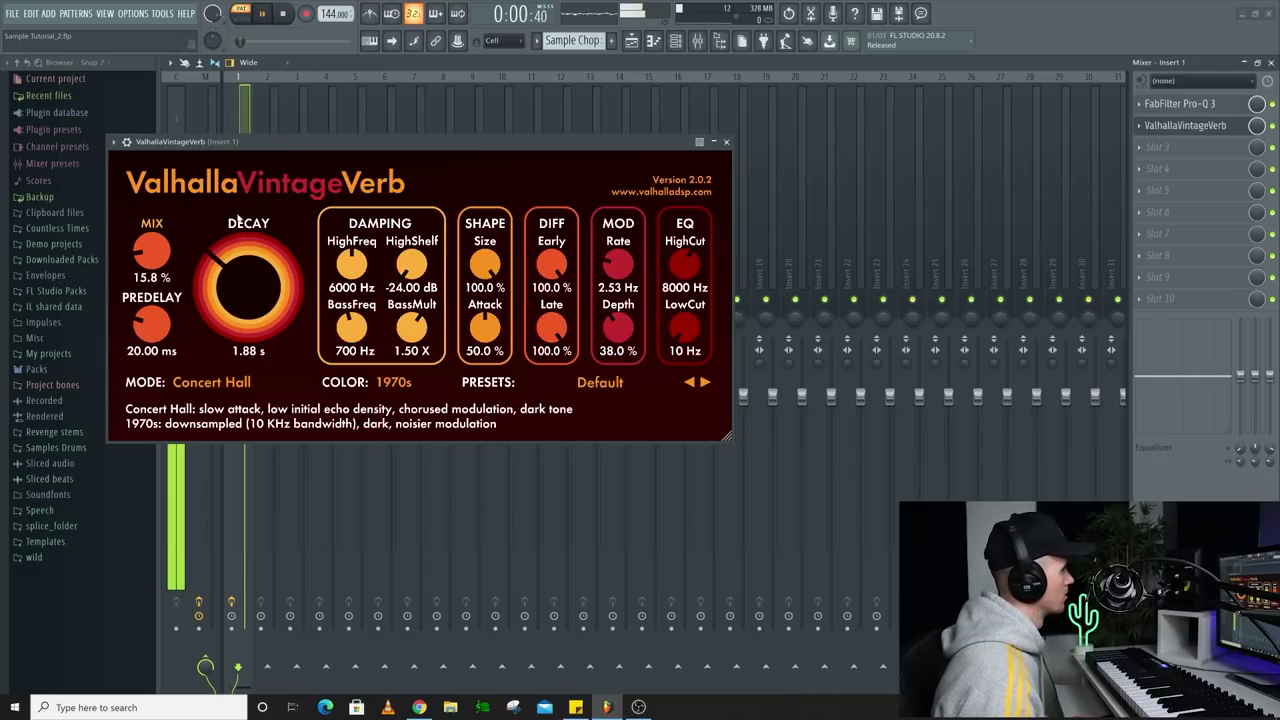
{"action": "left_click_drag", "start_coordinate": [673, 330], "coordinate": [673, 317]}
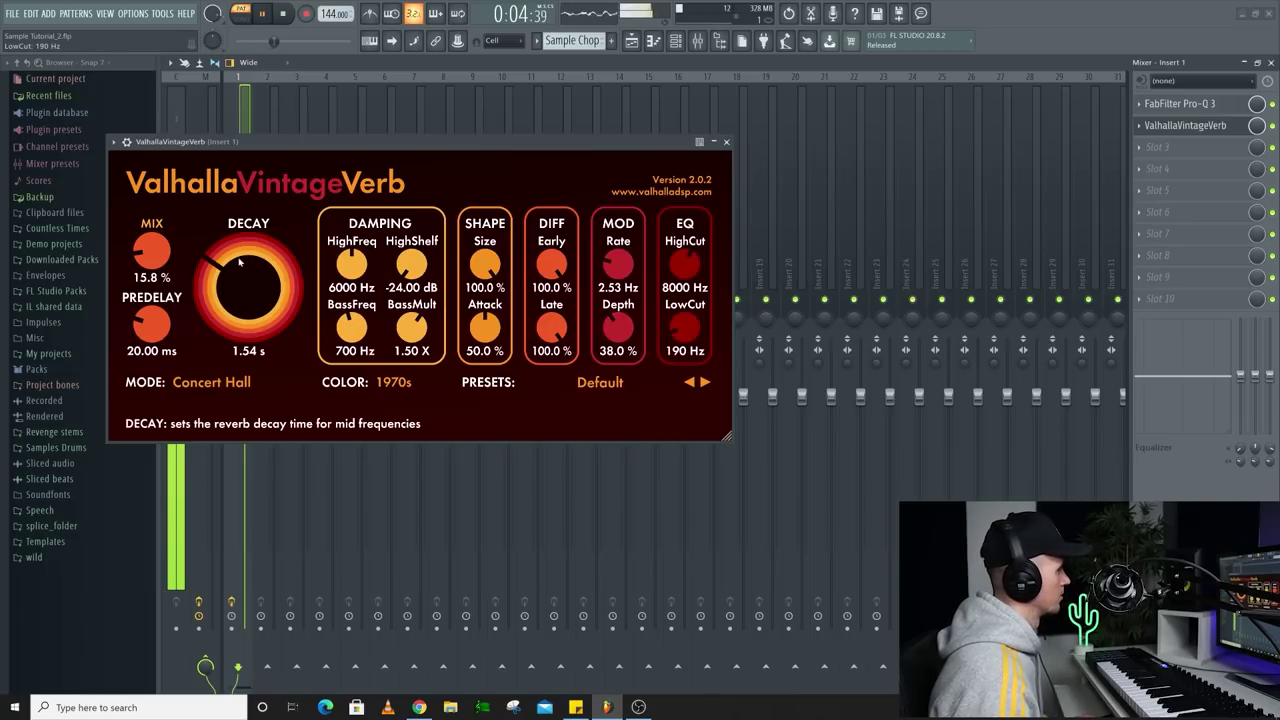
{"action": "left_click_drag", "start_coordinate": [152, 252], "coordinate": [153, 260]}
{"action": "left_click_drag", "start_coordinate": [1206, 140], "coordinate": [1203, 150]}
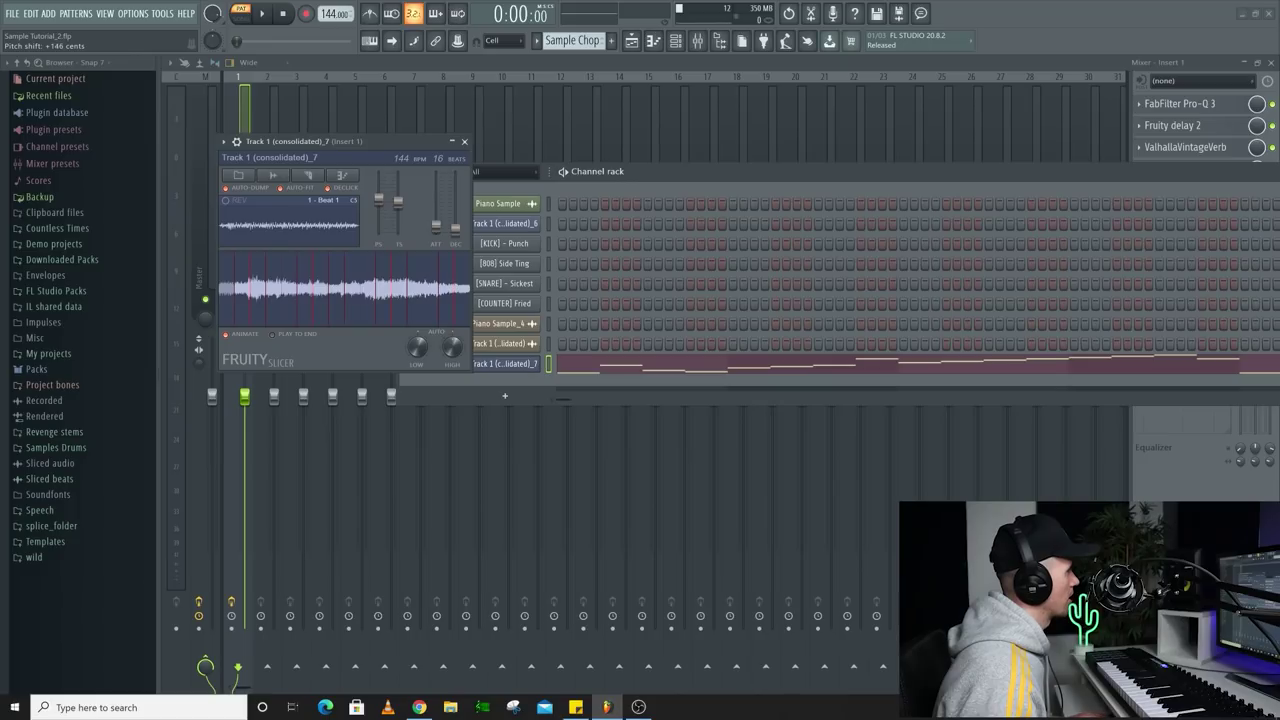
Play the chop pattern through its effects, then close the Fruity Slicer window.
{"action": "key", "text": "space"}
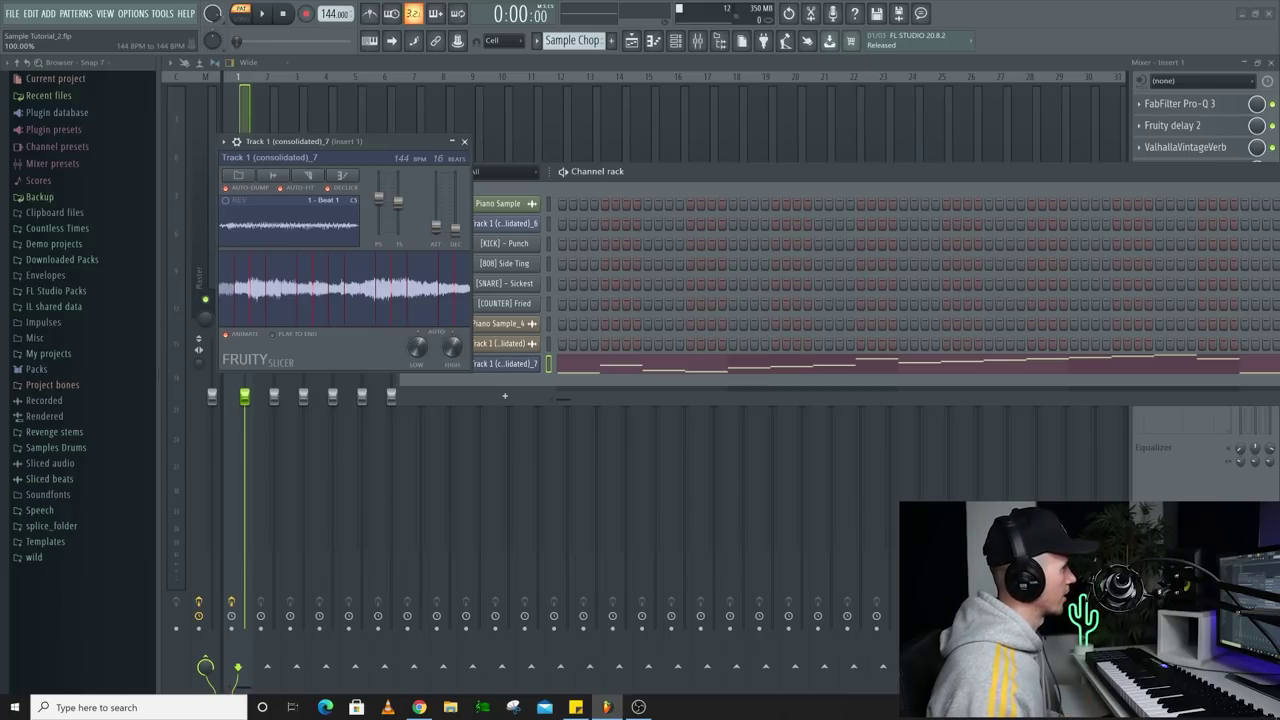
{"action": "left_click", "coordinate": [504, 363]}
{"action": "key", "text": "space"}
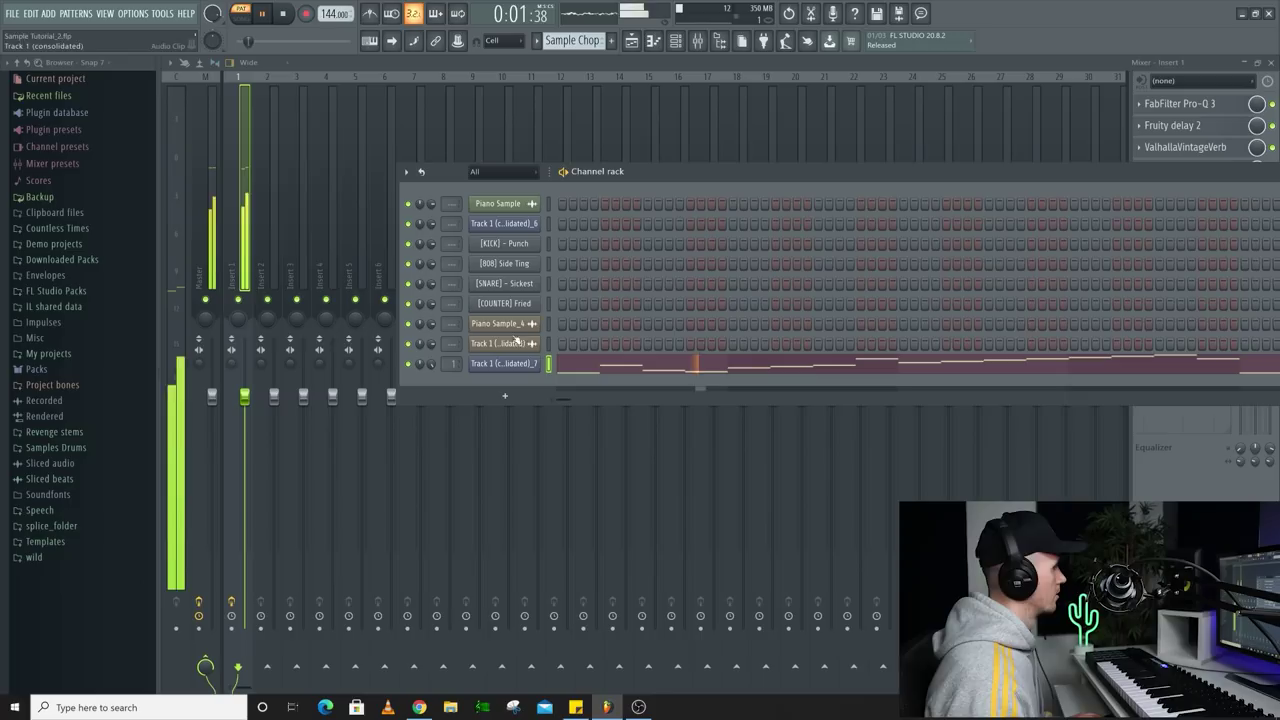
Check the consolidated_6 slicer, restart playback, and open the [SNARE] - Sickest piano roll.
{"action": "left_click", "coordinate": [515, 224]}
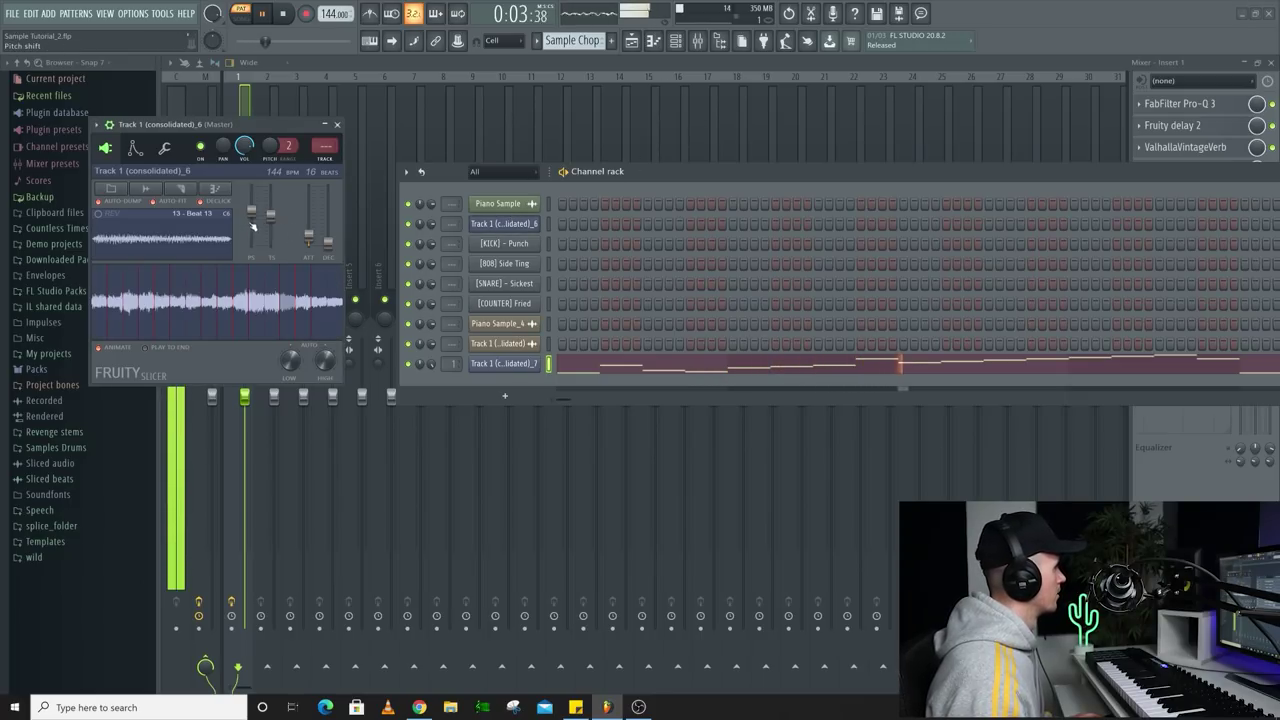
{"action": "left_click", "coordinate": [338, 125]}
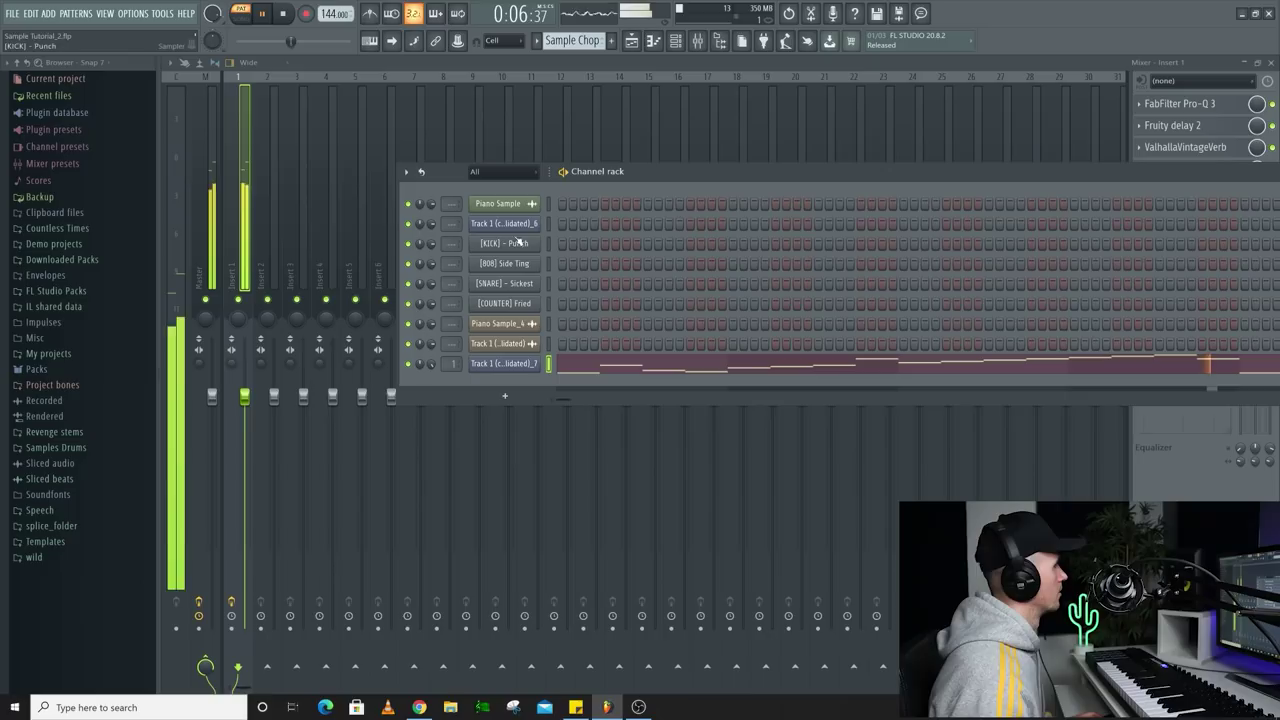
{"action": "key", "text": "space"}
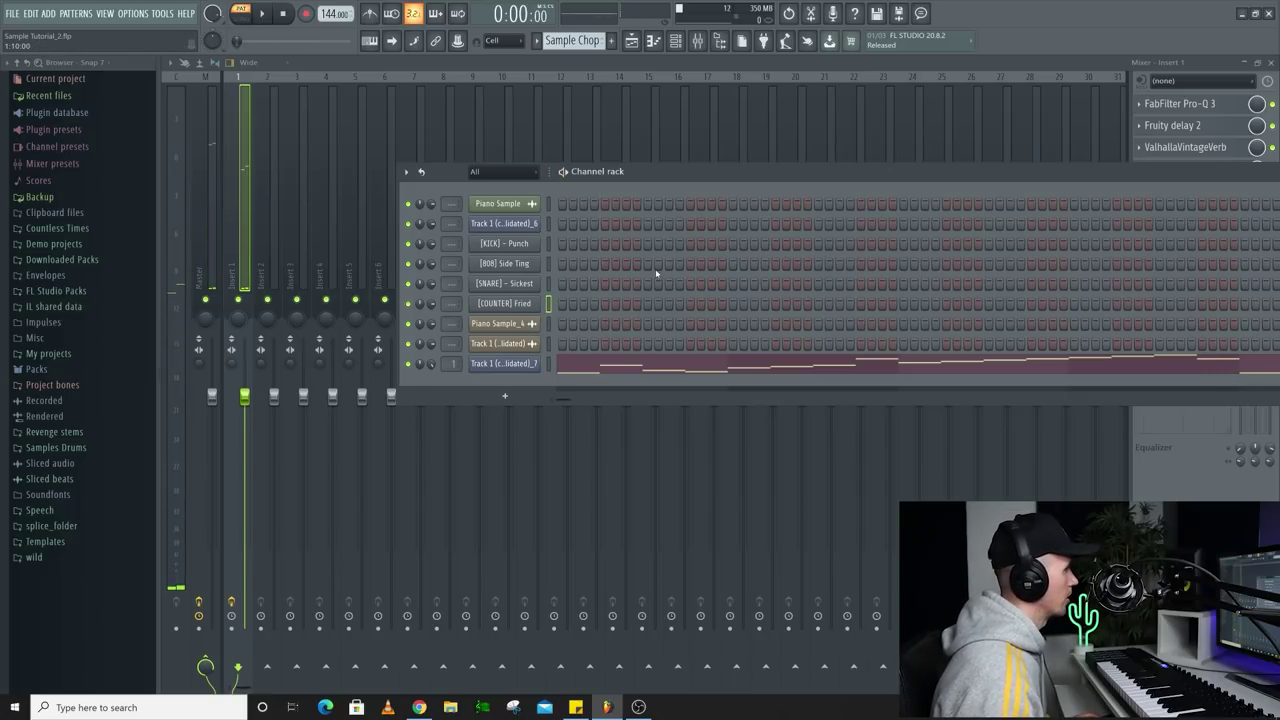
{"action": "key", "text": "space"}
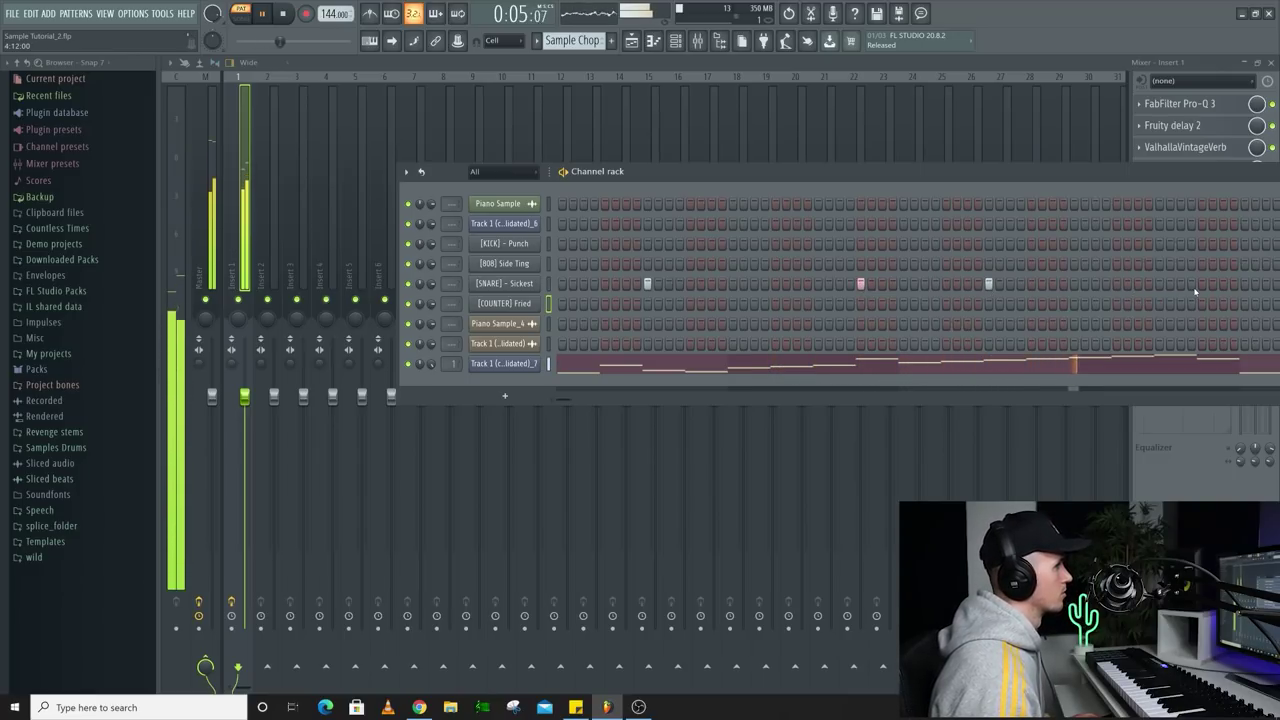
{"action": "key", "text": "F7"}
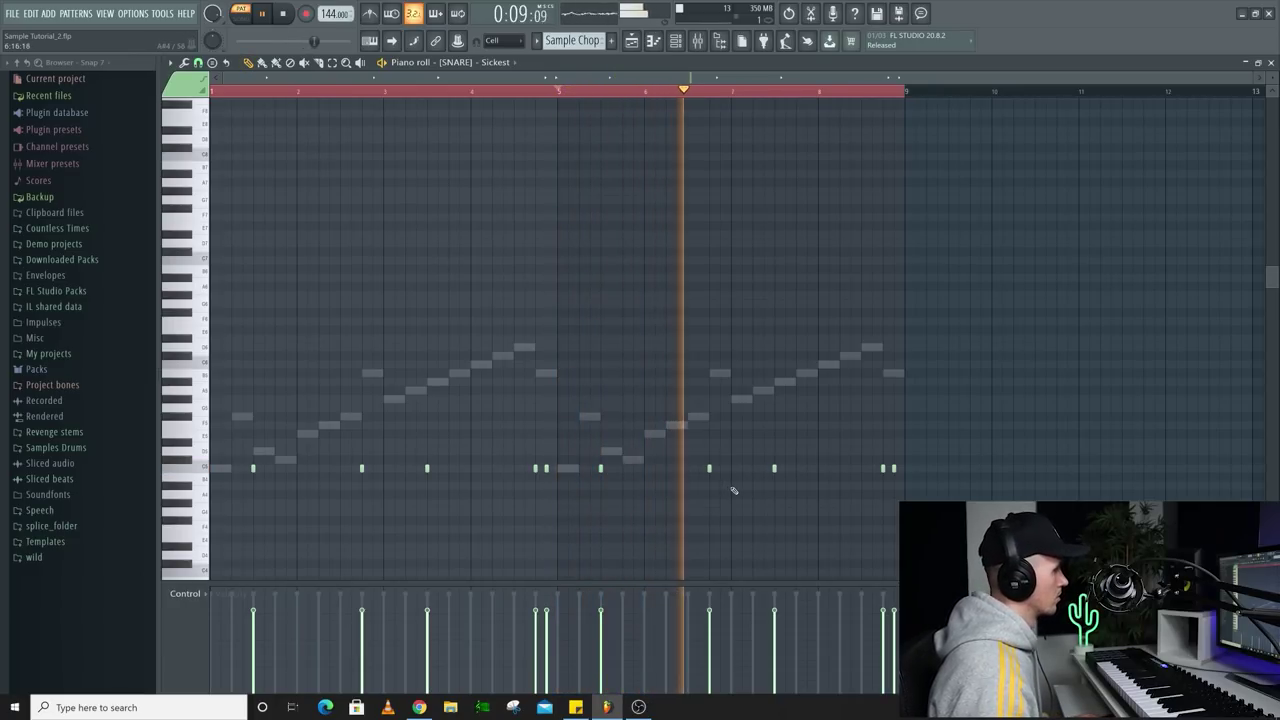
Add a snare note near the end, then draw 808 notes D#5, F5, D#5 in bars 3, 5, 7.
{"action": "left_click", "coordinate": [848, 468]}
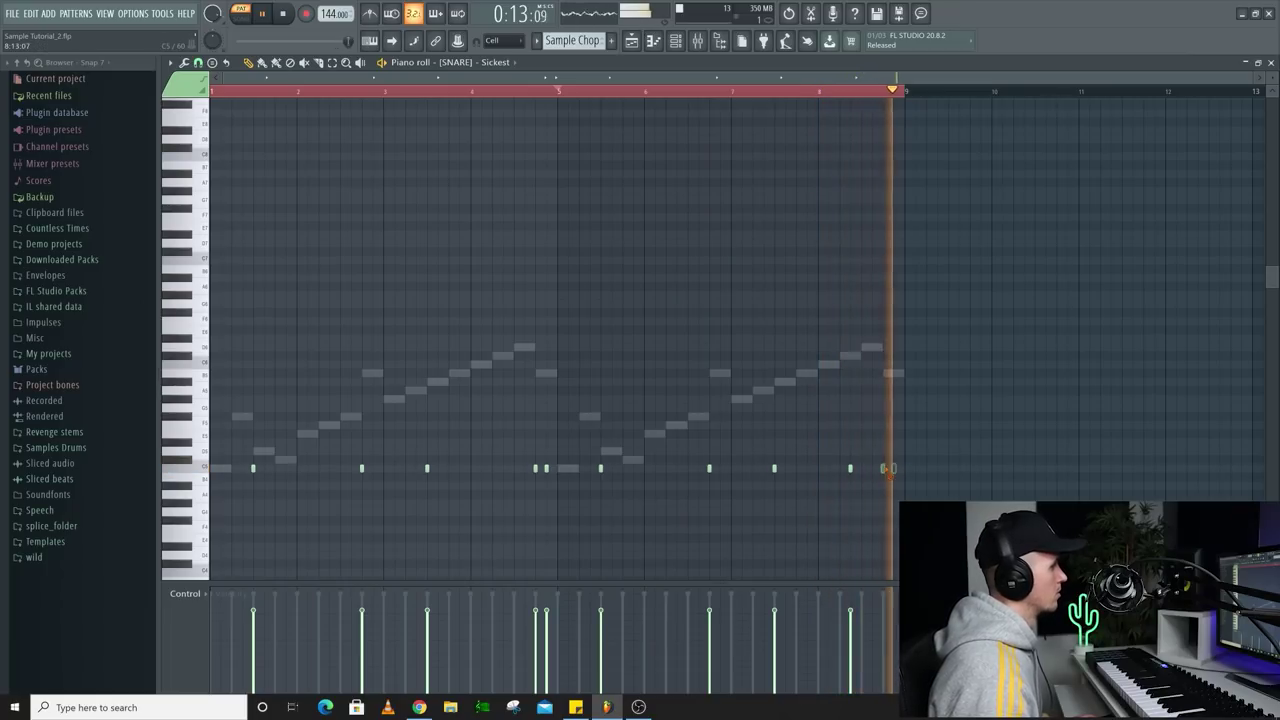
{"action": "key", "text": "space"}
{"action": "left_click", "coordinate": [175, 461]}
{"action": "key", "text": "space"}
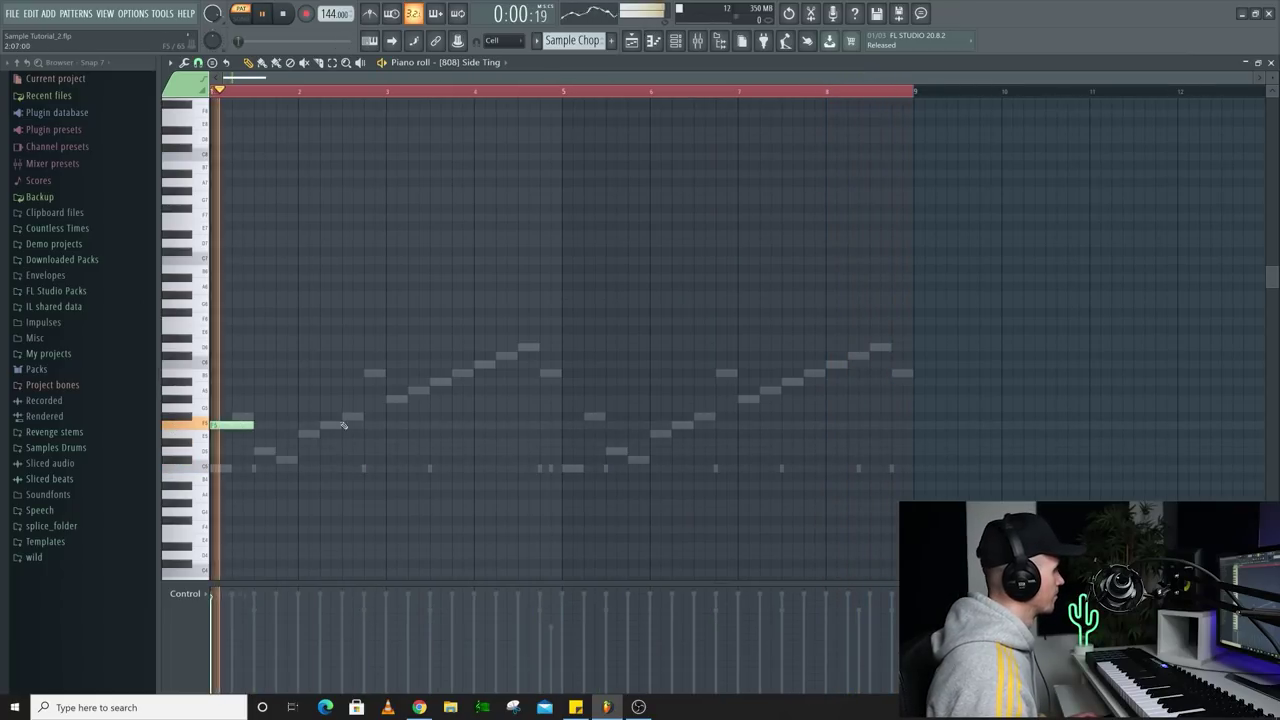
{"action": "left_click", "coordinate": [398, 443]}
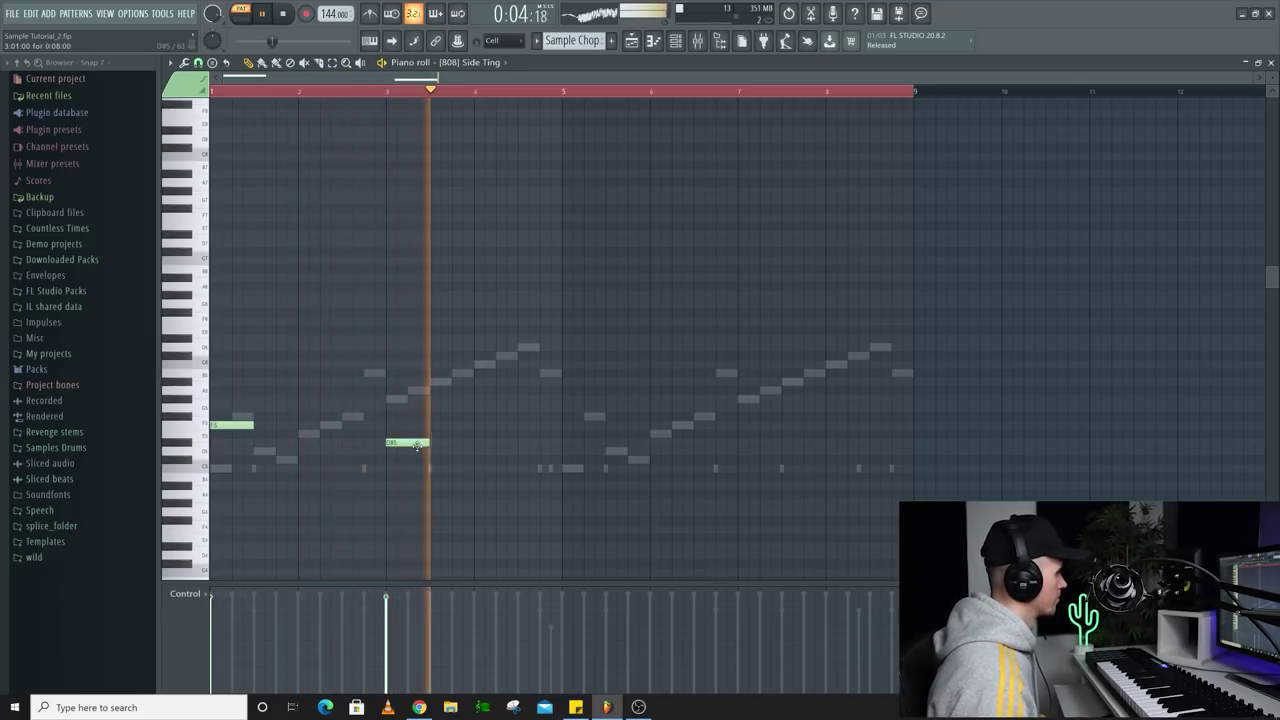
{"action": "left_click", "coordinate": [575, 425]}
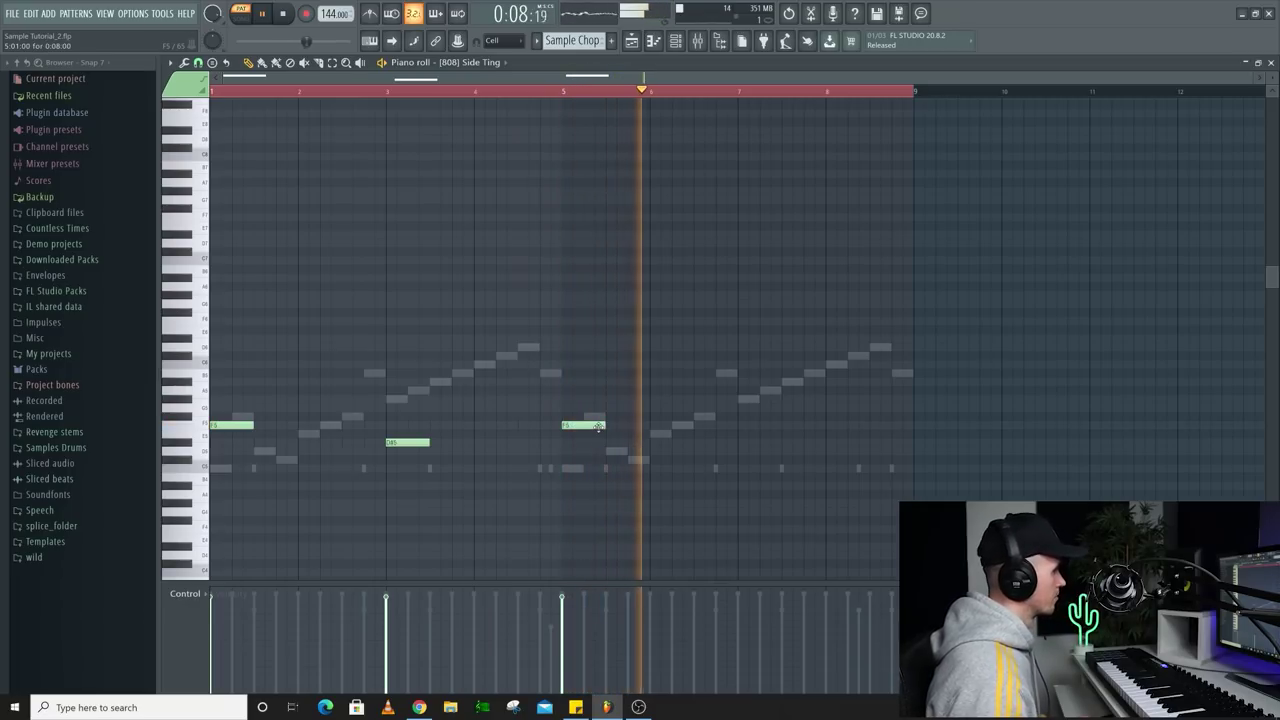
{"action": "left_click", "coordinate": [742, 443]}
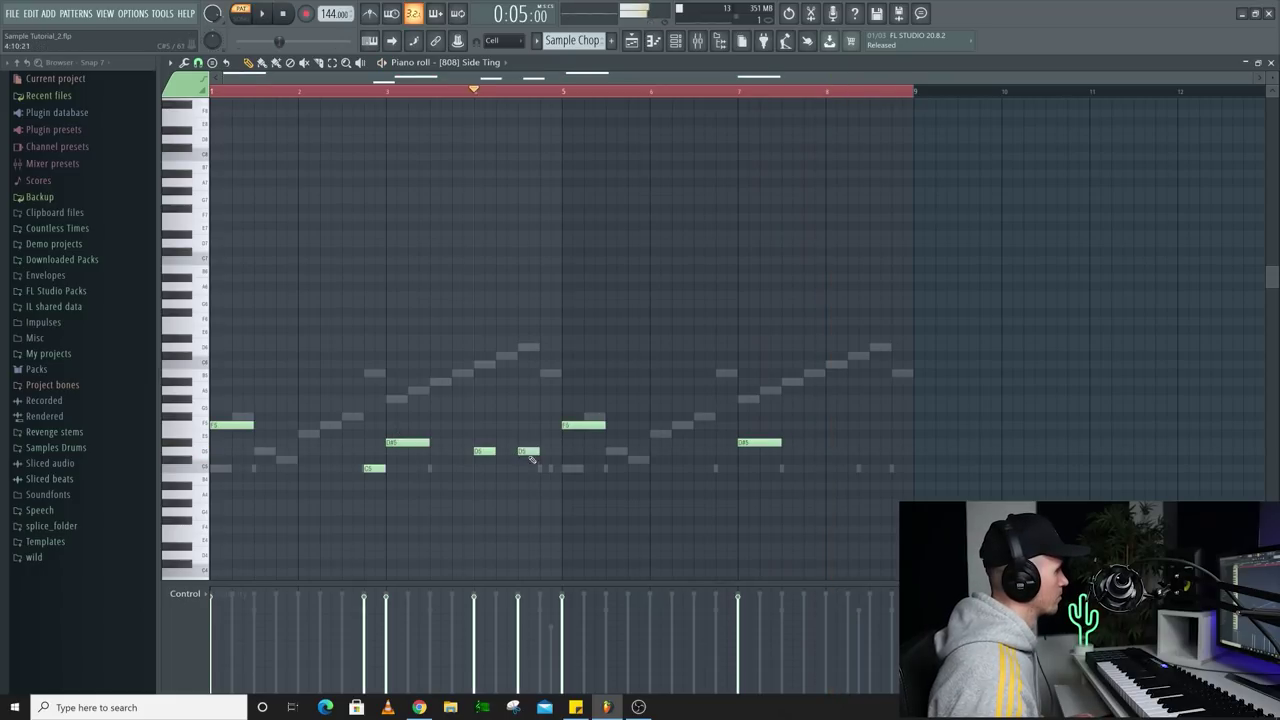
Shorten the four D5 808 notes into short stabs and audition them.
{"action": "left_click", "coordinate": [533, 452]}
{"action": "key", "text": "space"}
{"action": "key", "text": "space"}
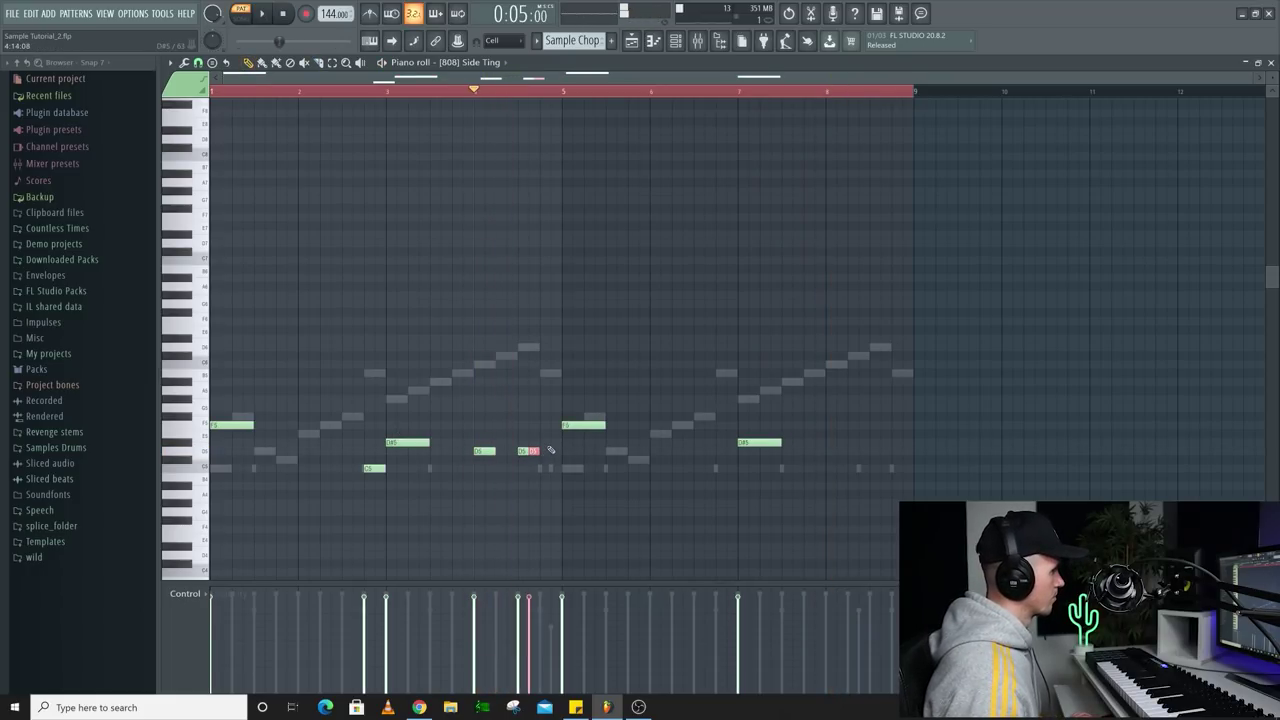
{"action": "key", "text": "space"}
{"action": "scroll", "coordinate": [549, 455], "scroll_direction": "up", "scroll_amount": 3, "text": "ctrl"}
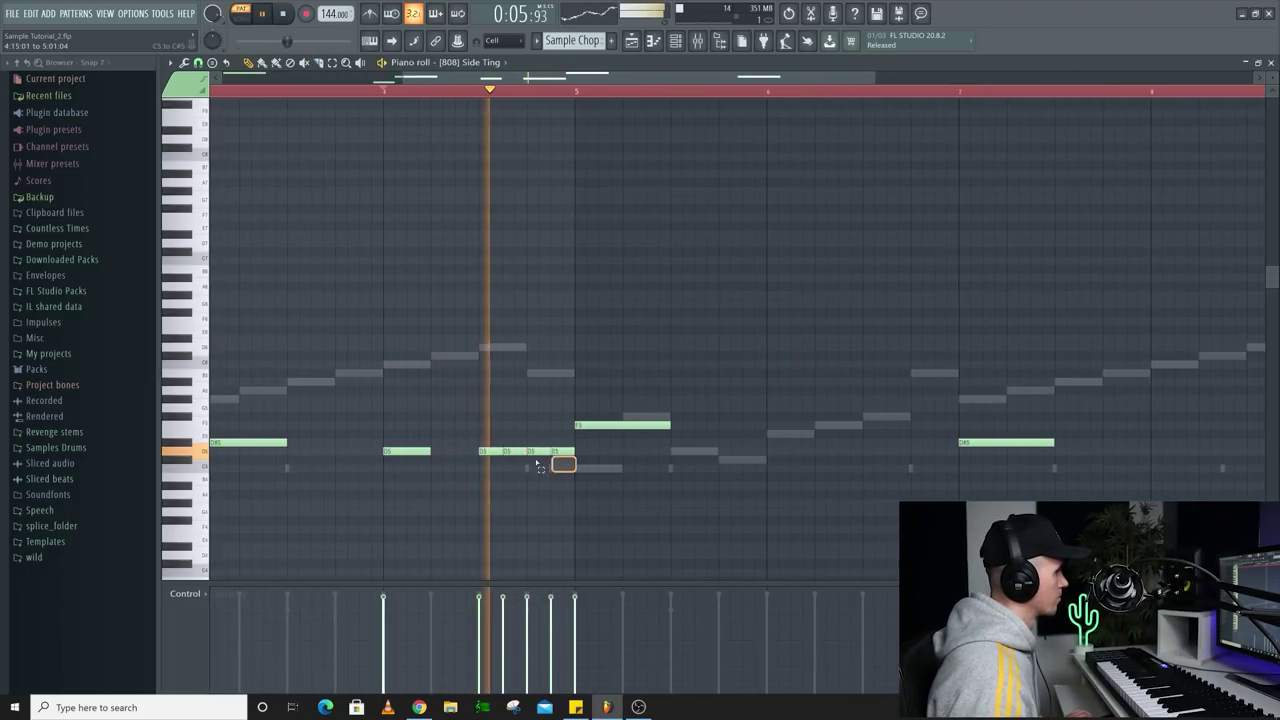
{"action": "key", "text": "space"}
{"action": "left_click_drag", "start_coordinate": [490, 453], "coordinate": [488, 453]}
{"action": "key", "text": "space"}
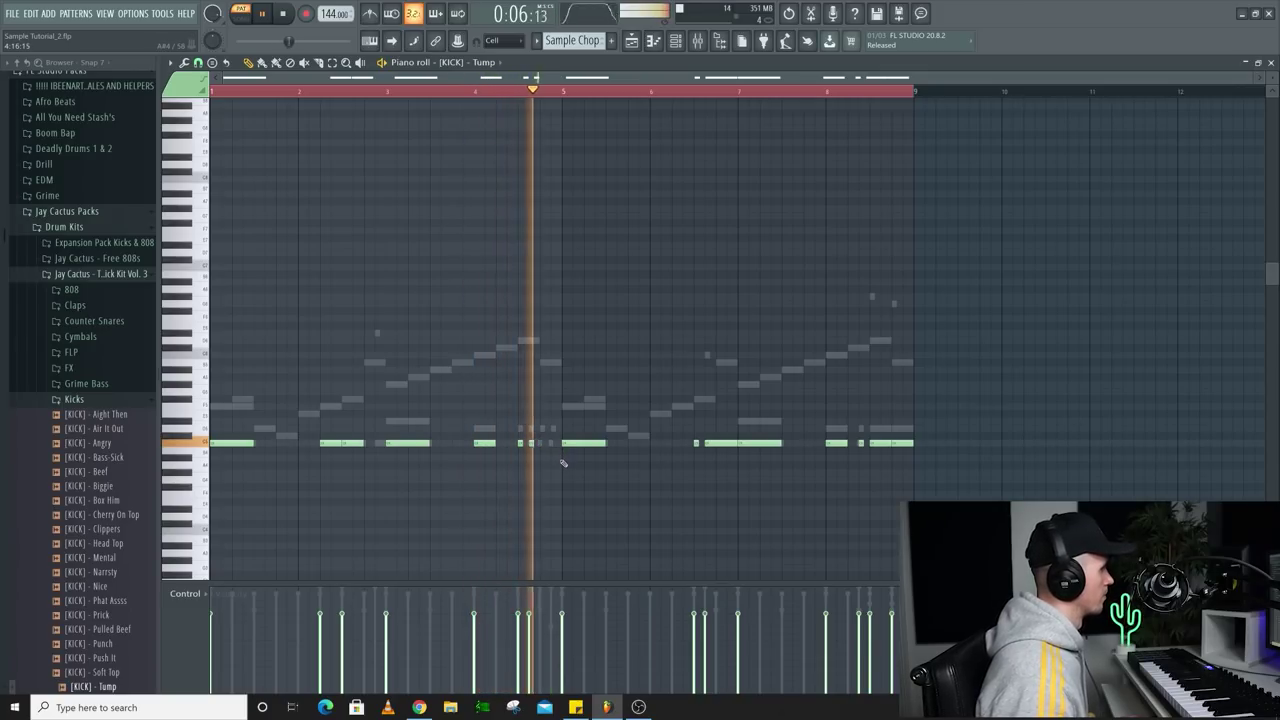
Delete the kick notes around bars 7 and 8.
{"action": "right_click", "coordinate": [726, 447]}
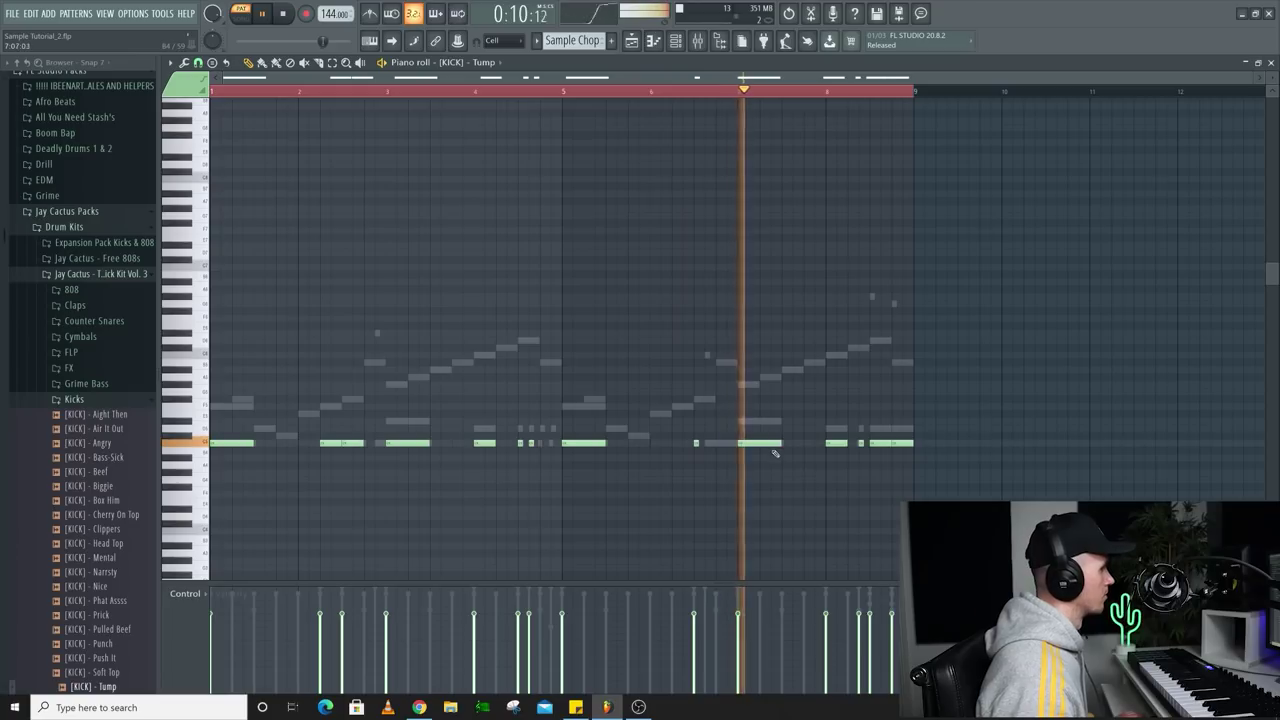
{"action": "right_click", "coordinate": [861, 444]}
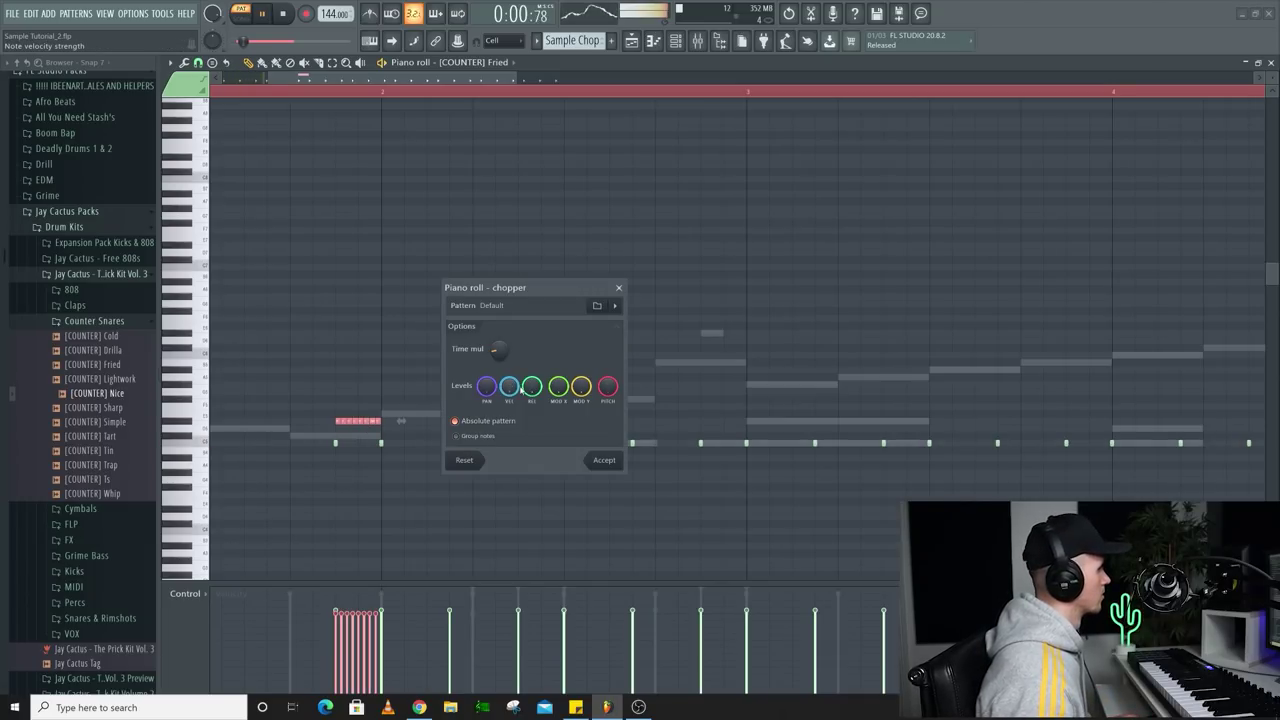
Chop the counter-snare note into a roll, ramp its velocities upward, and raise its pitch.
{"action": "left_click", "coordinate": [602, 460]}
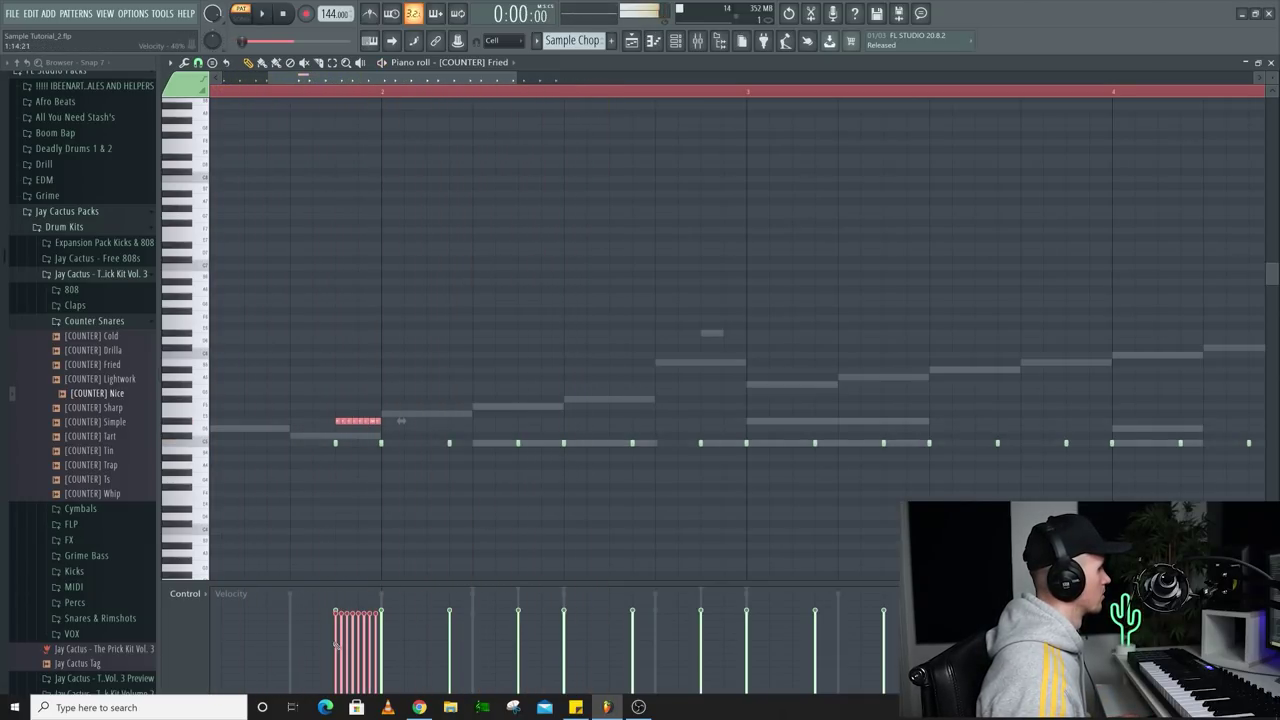
{"action": "left_click_drag", "start_coordinate": [332, 676], "coordinate": [380, 612]}
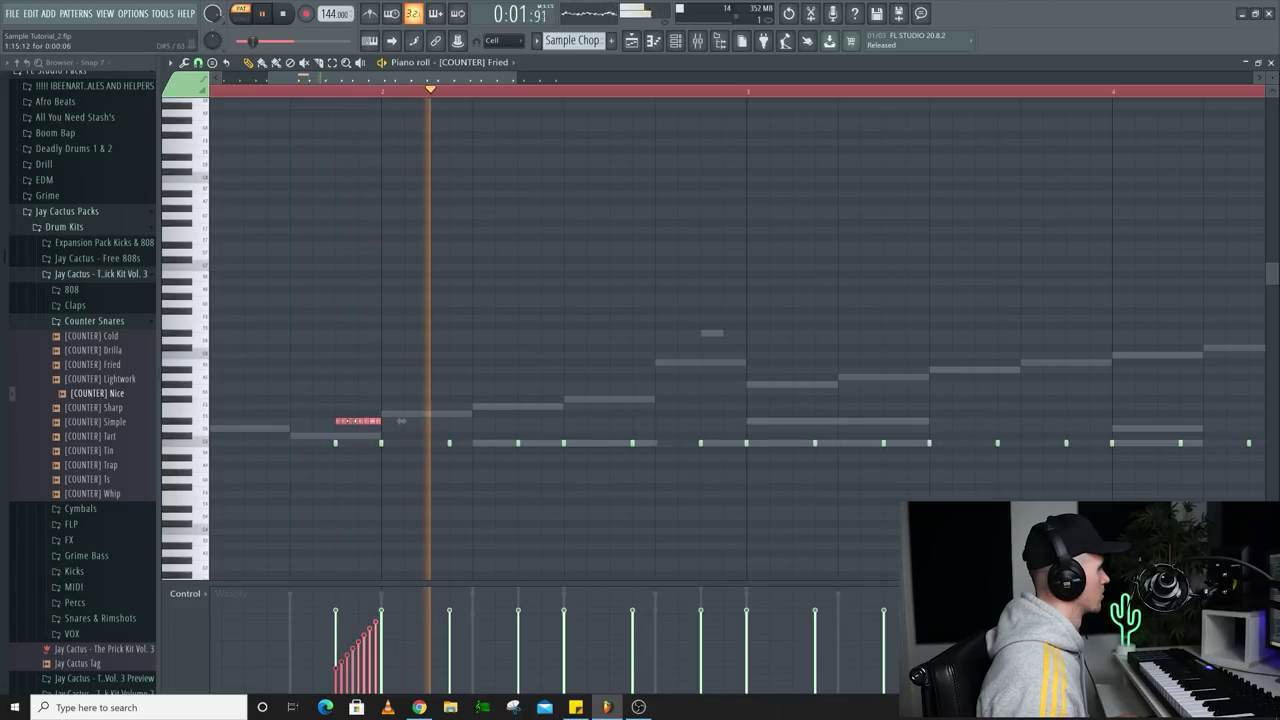
{"action": "left_click_drag", "start_coordinate": [350, 421], "coordinate": [350, 384]}
{"action": "scroll", "coordinate": [443, 543], "scroll_direction": "down", "scroll_amount": 2, "text": "ctrl"}
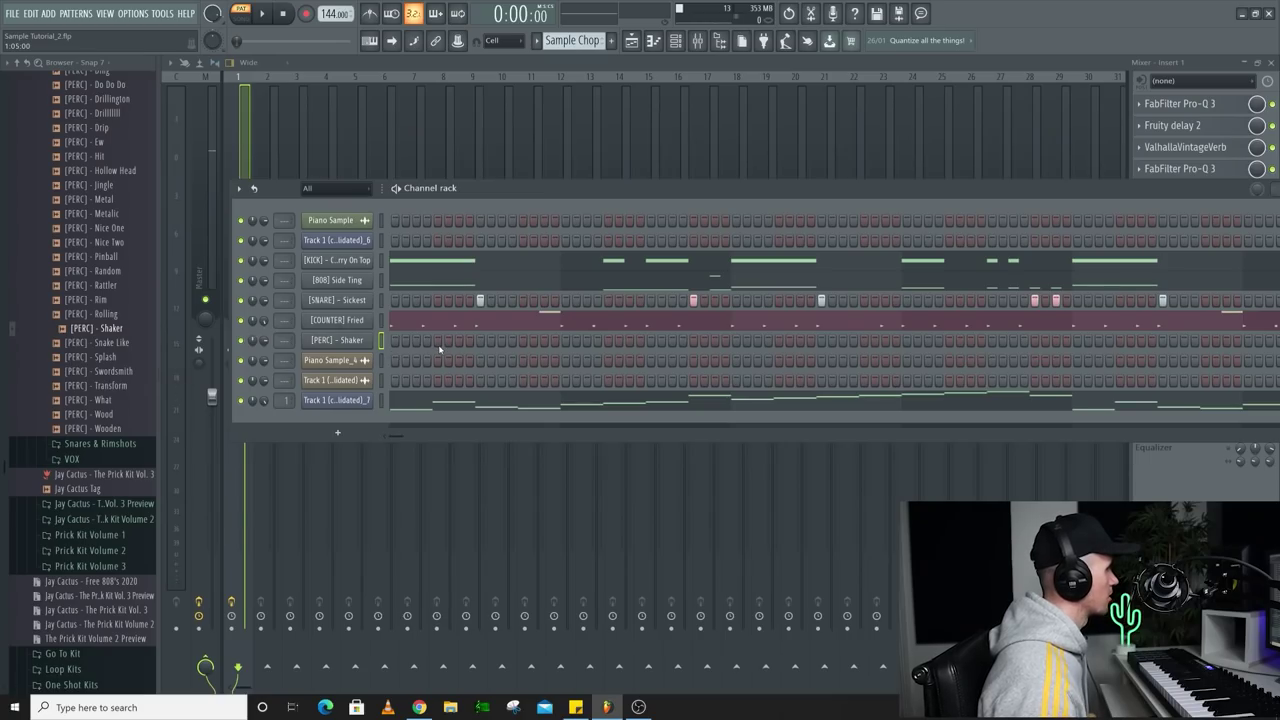
Add three shaker hits across the pattern, including one near the end.
{"action": "left_click", "coordinate": [629, 341]}
{"action": "key", "text": "space"}
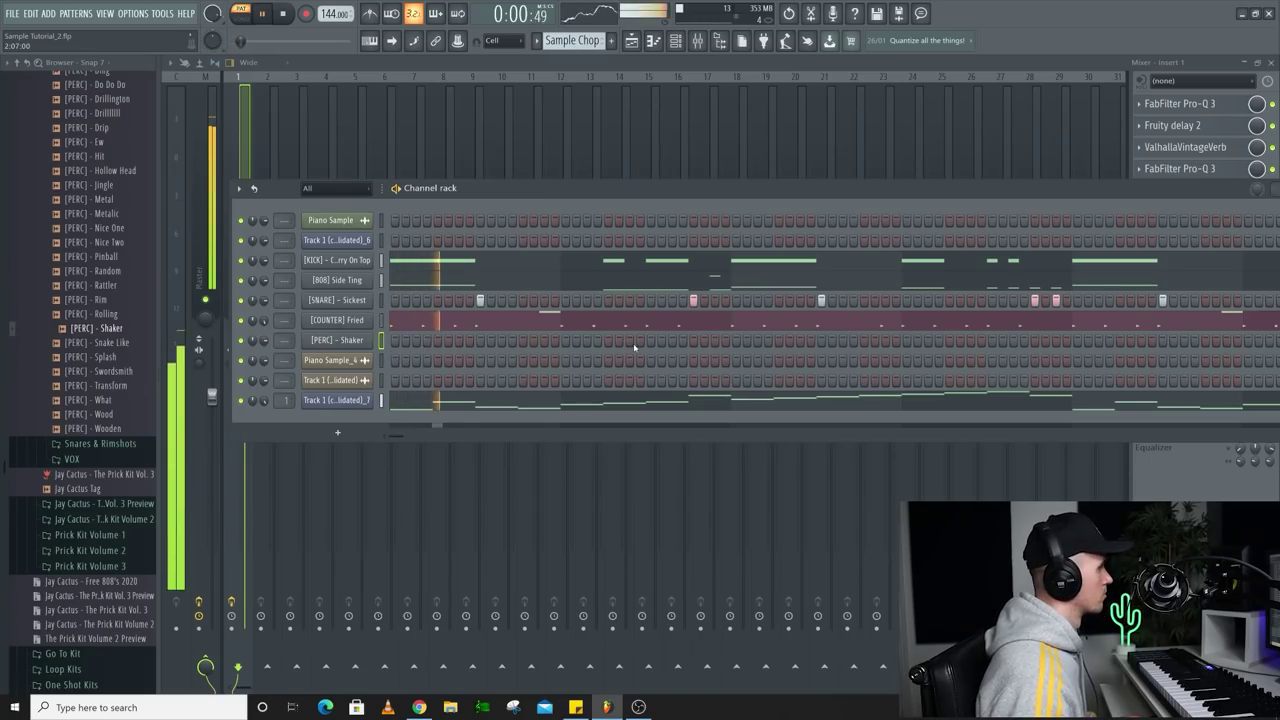
{"action": "left_click", "coordinate": [800, 341]}
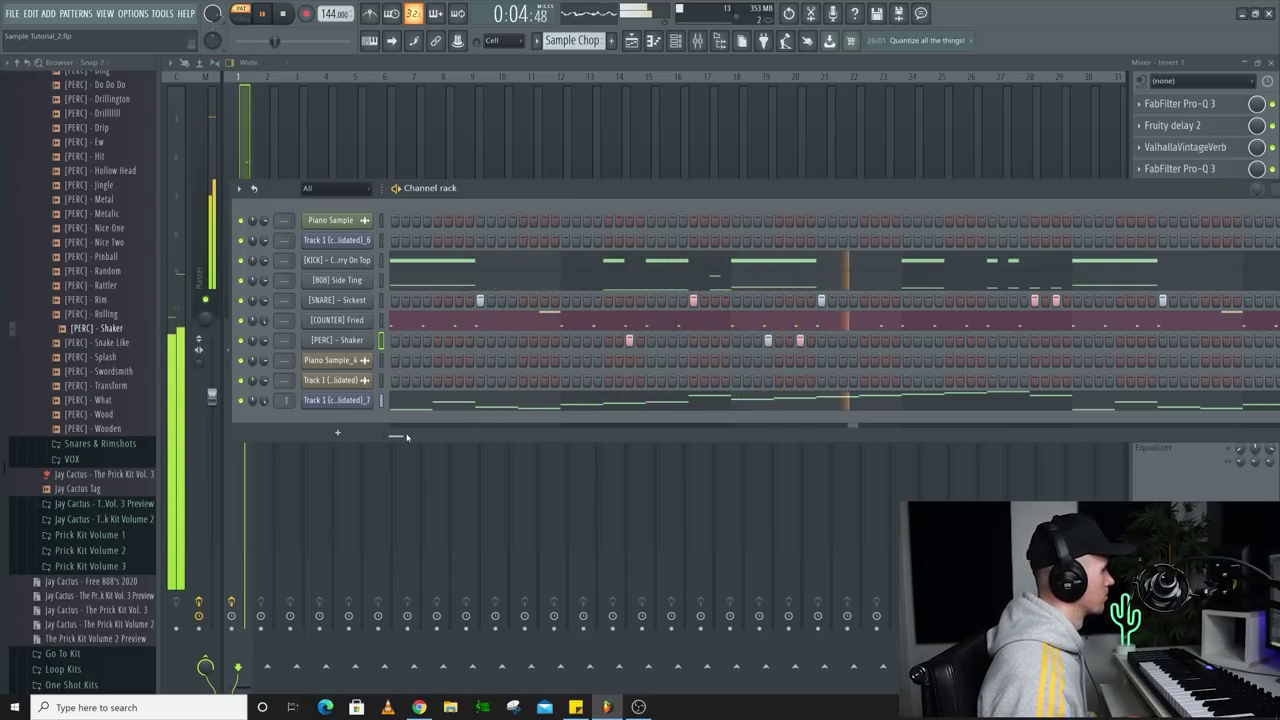
{"action": "left_click_drag", "start_coordinate": [401, 438], "coordinate": [430, 441]}
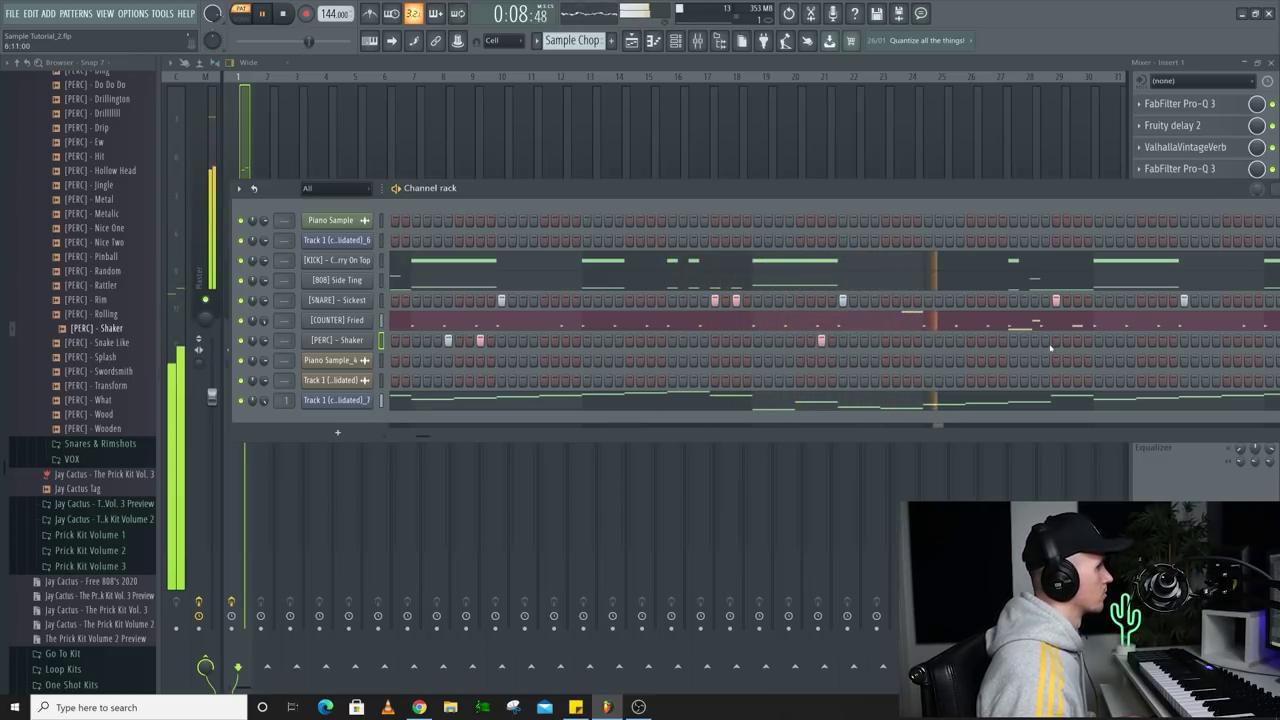
{"action": "left_click", "coordinate": [1131, 341]}
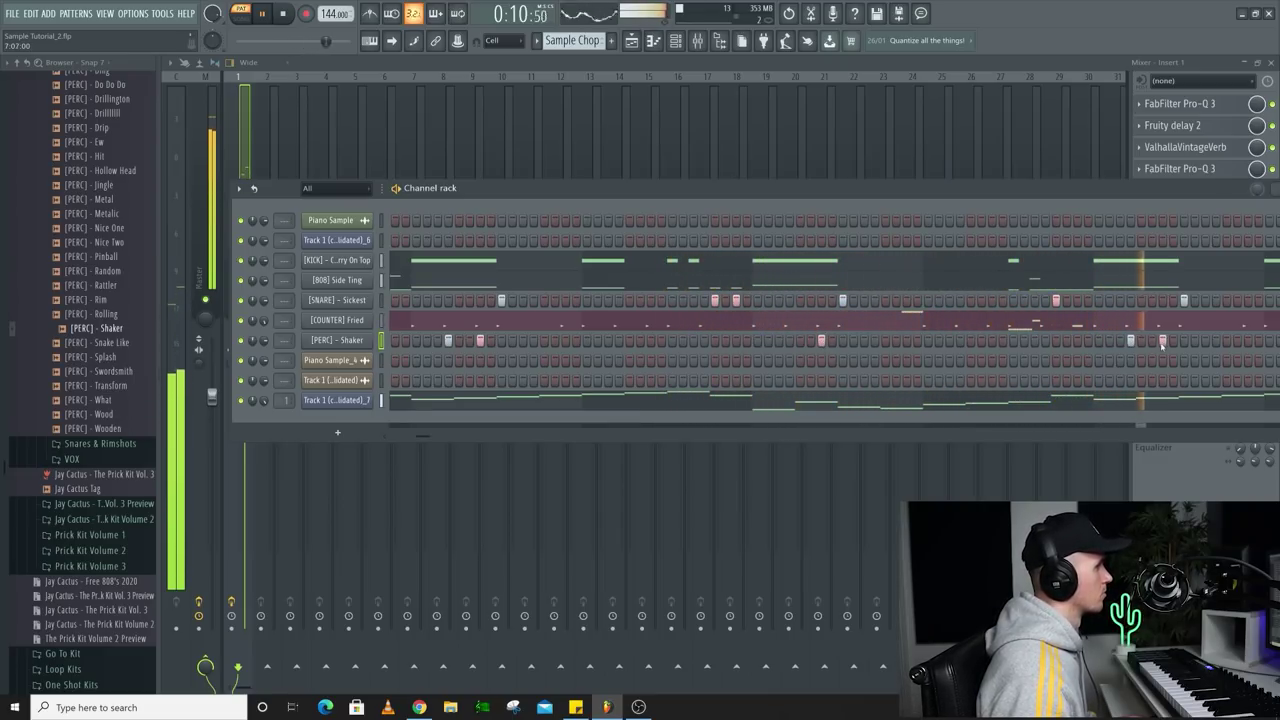
Add the [PERC] - Do Do Do and [PERC] - Nice One channels with two Nice One hits.
{"action": "left_click_drag", "start_coordinate": [403, 433], "coordinate": [440, 438]}
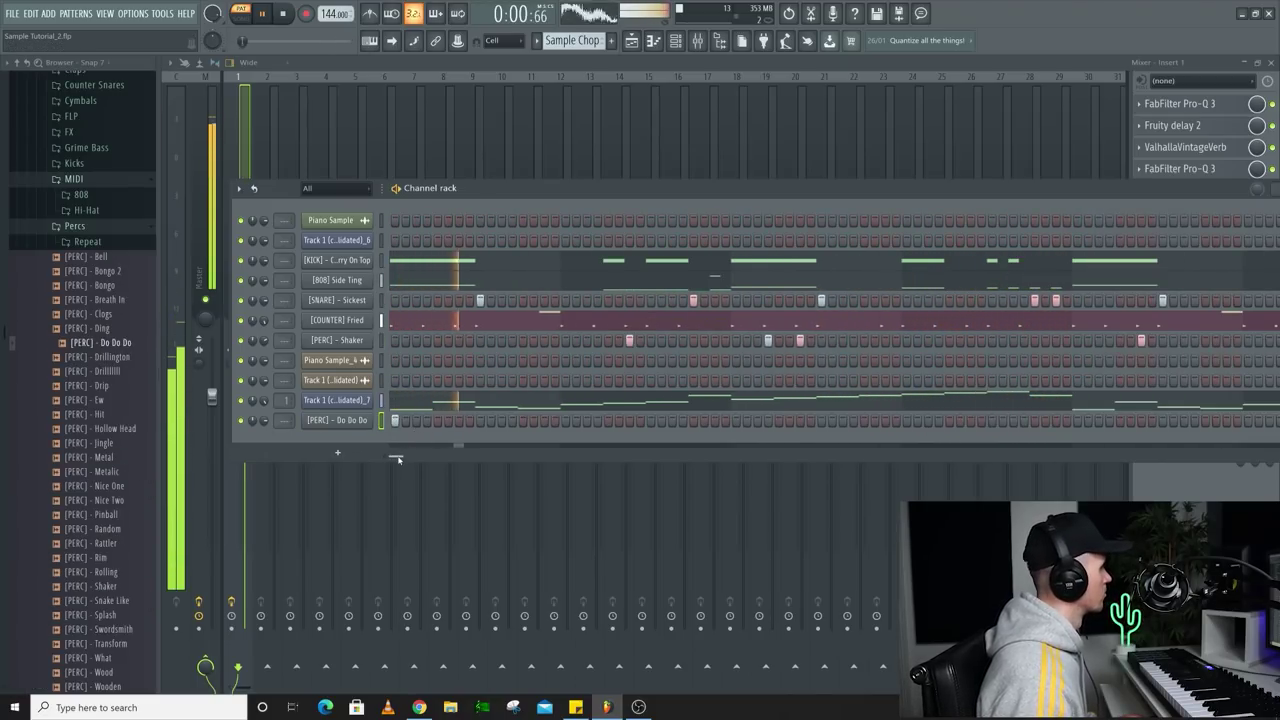
{"action": "left_click_drag", "start_coordinate": [398, 459], "coordinate": [416, 458]}
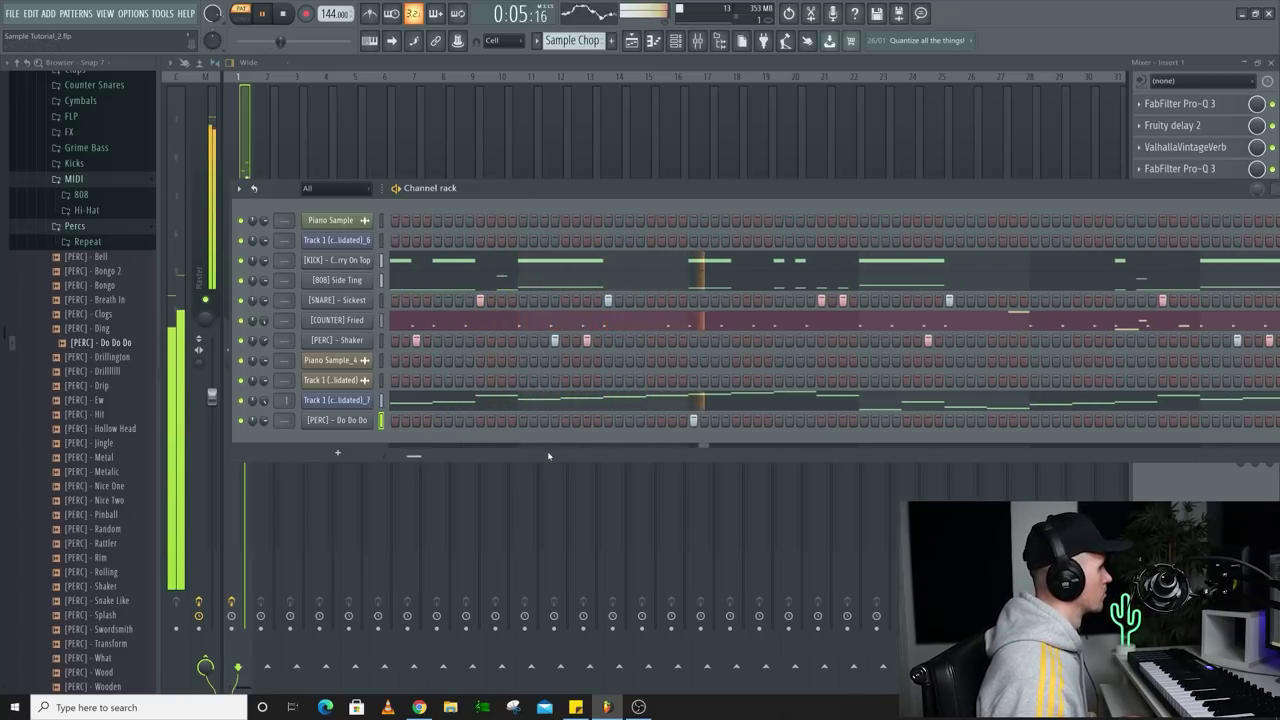
{"action": "left_click_drag", "start_coordinate": [437, 455], "coordinate": [453, 456]}
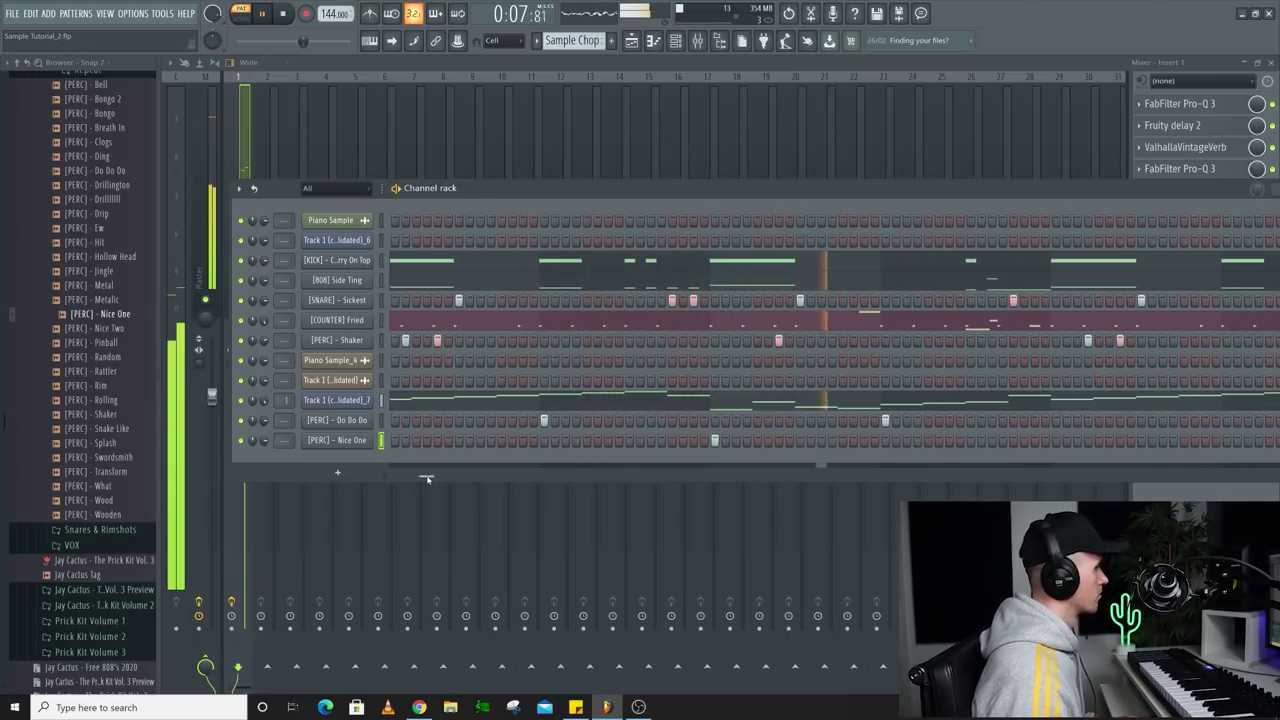
{"action": "left_click", "coordinate": [695, 441]}
{"action": "left_click", "coordinate": [865, 441]}
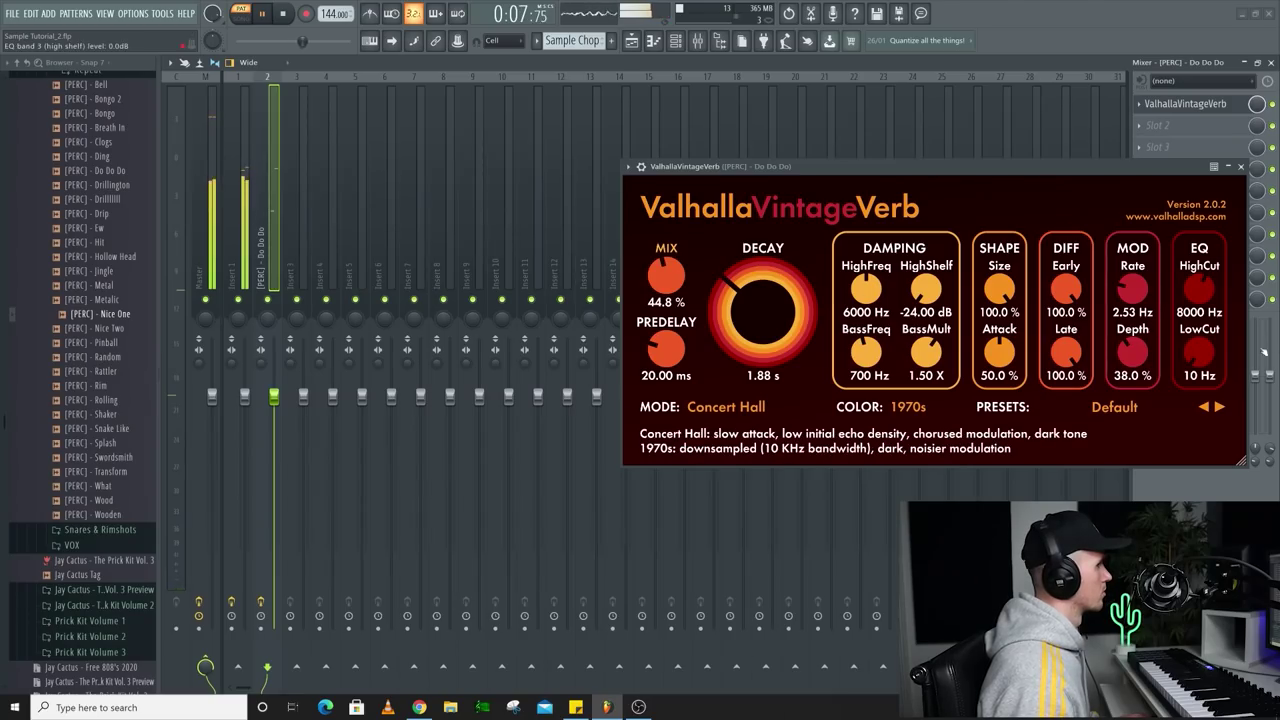
Close the VintageVerb window and lower the [FX] - Anuva Gun channel volume slightly.
{"action": "left_click", "coordinate": [1242, 167]}
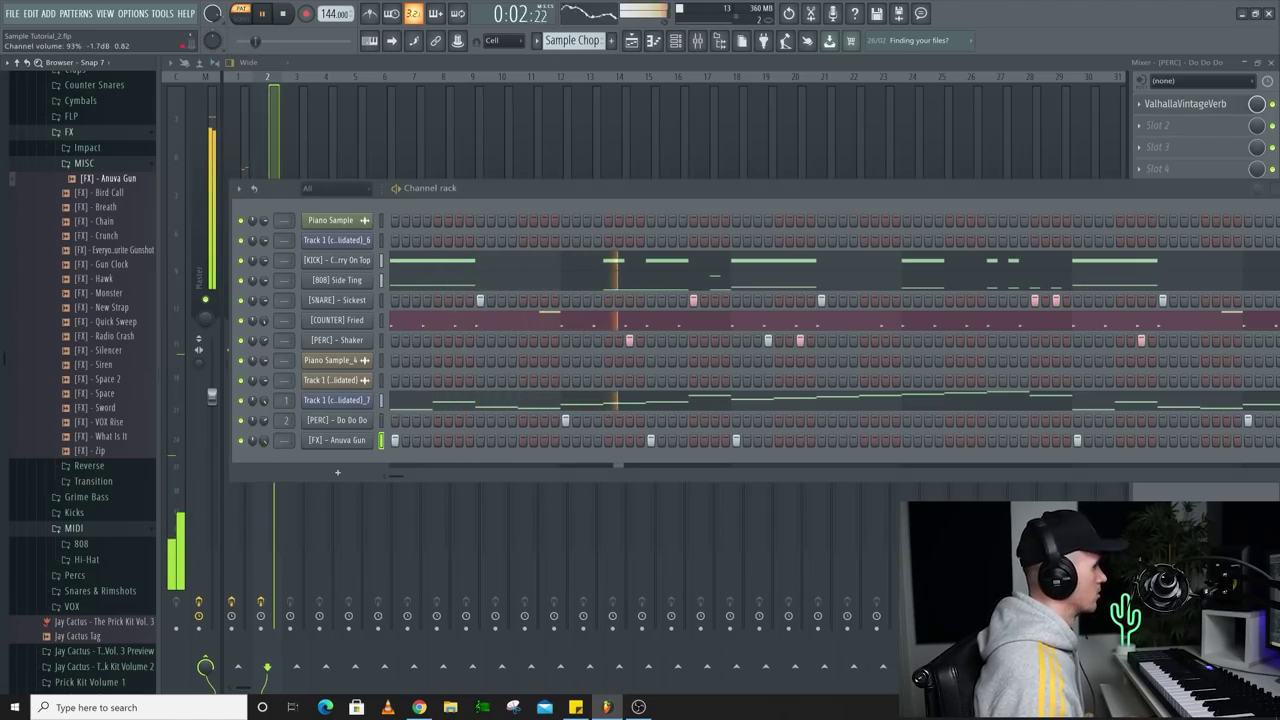
{"action": "left_click_drag", "start_coordinate": [264, 442], "coordinate": [264, 452]}
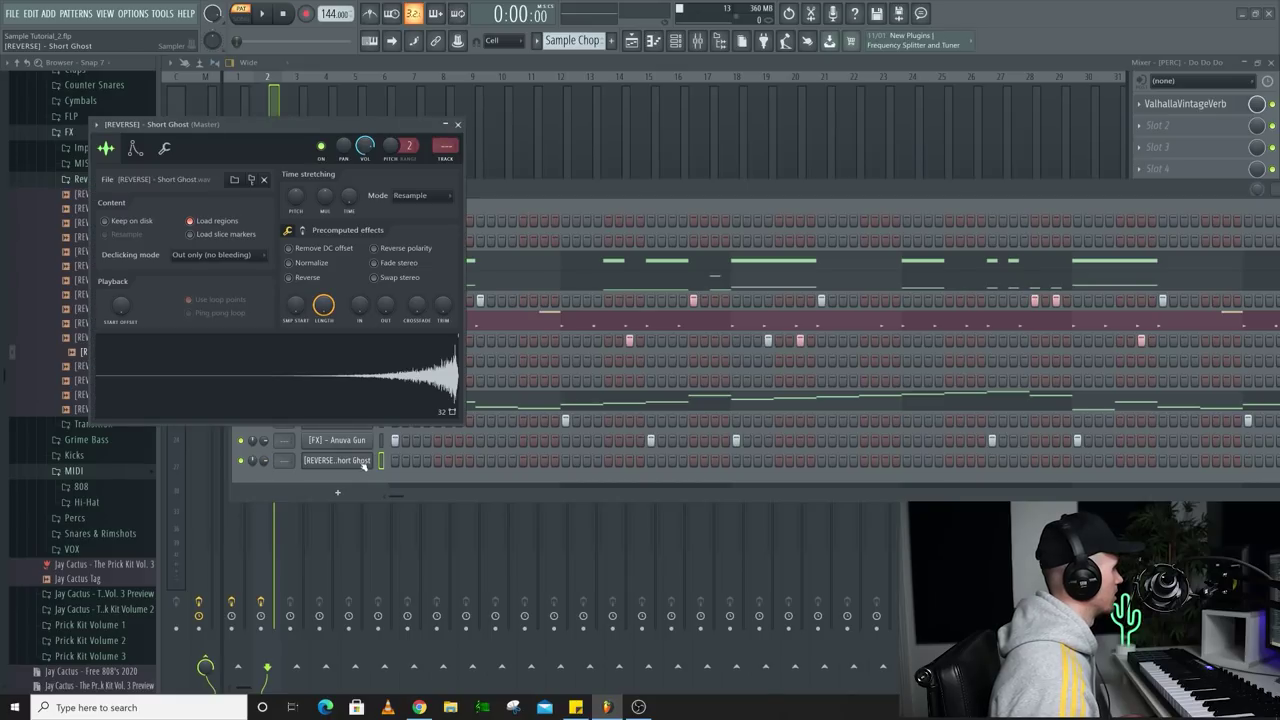
Time-stretch the [REVERSE] - Short Ghost sample to one beat and play it back.
{"action": "right_click", "coordinate": [352, 205]}
{"action": "left_click", "coordinate": [397, 249]}
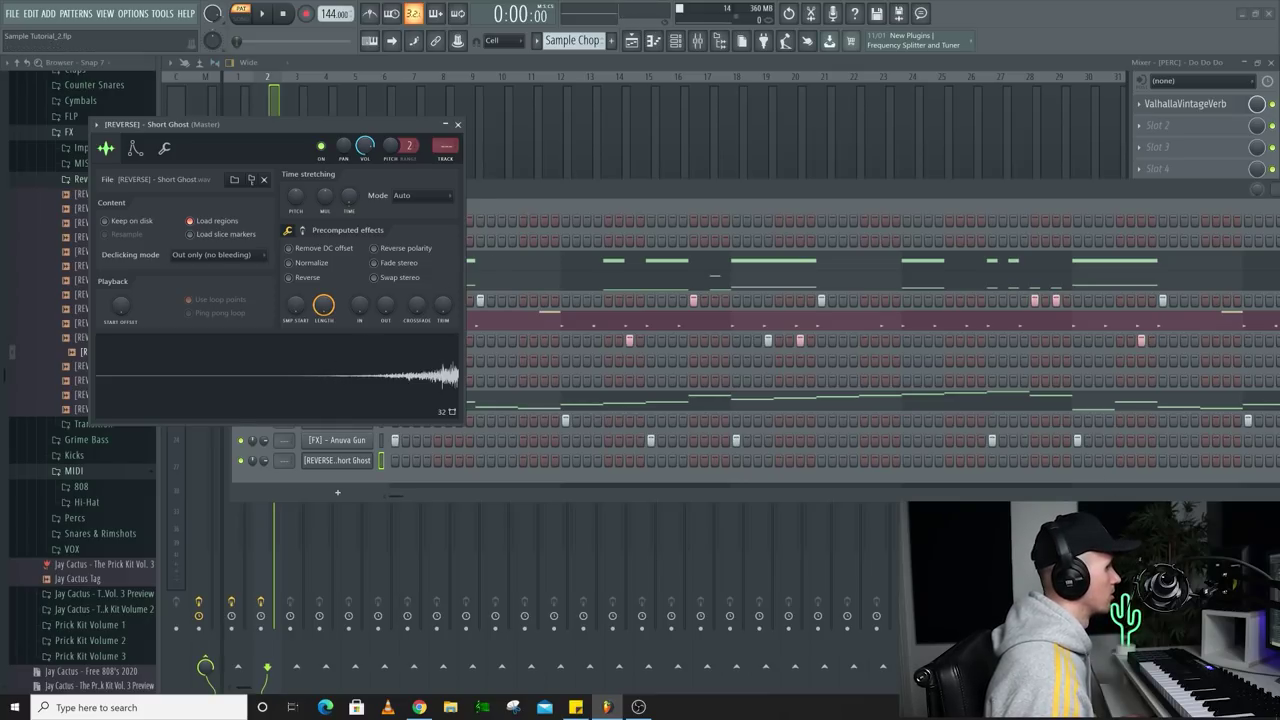
{"action": "key", "text": "Escape"}
{"action": "key", "text": "space"}
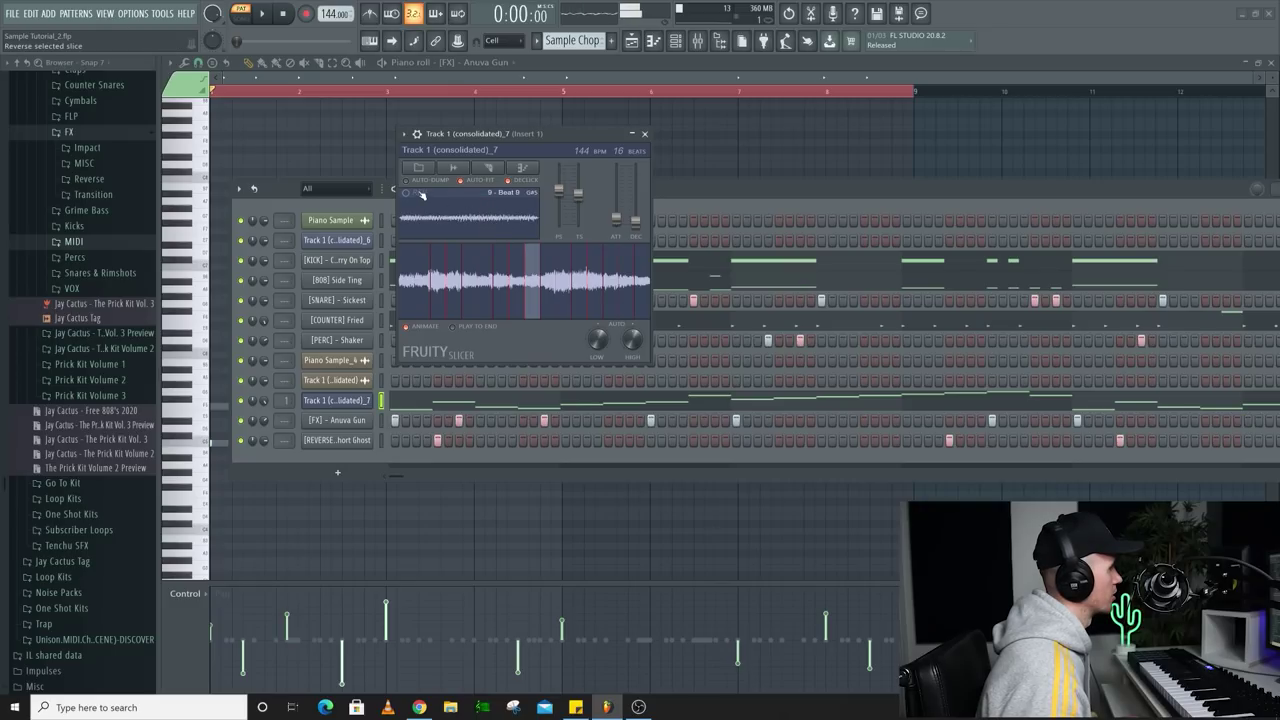
Play and stop the Track 1 (consolidated)_7 slices to audition them.
{"action": "key", "text": "space"}
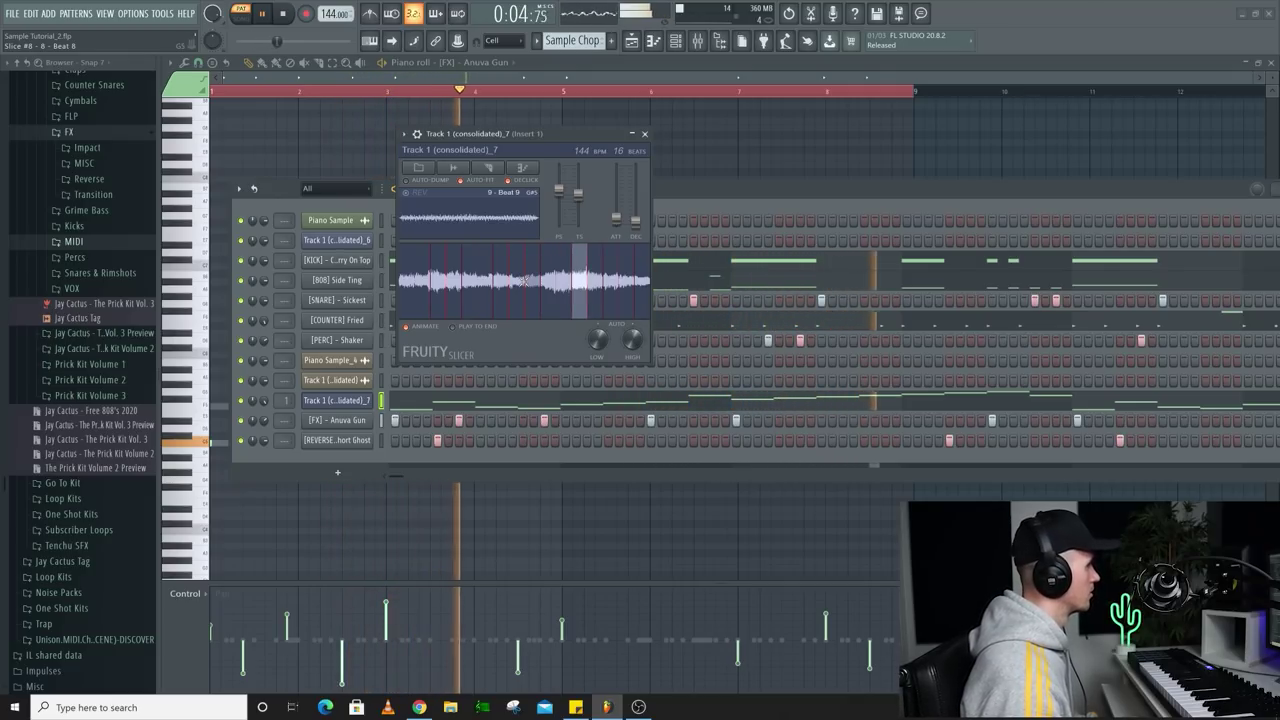
{"action": "key", "text": "space"}
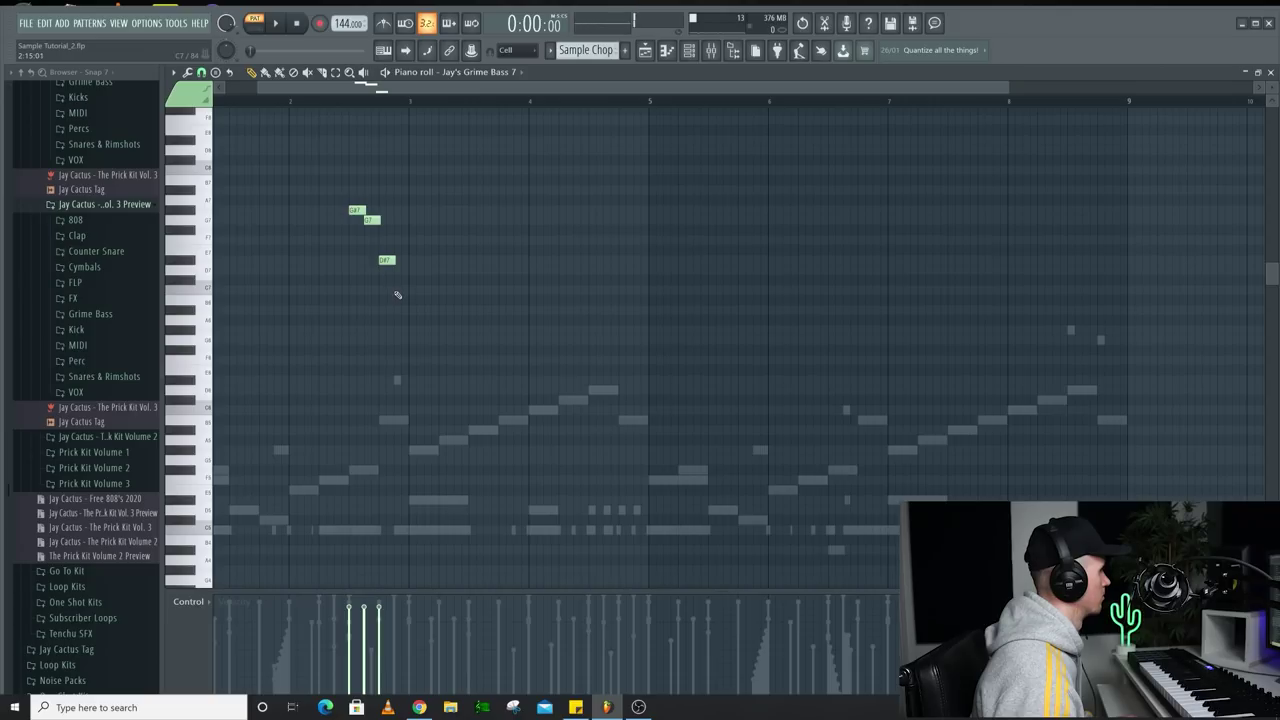
Show note panning in the bass pattern's control lane, adjust the first notes' pan, then select bars 1–5.
{"action": "key", "text": "space"}
{"action": "scroll", "coordinate": [487, 201], "scroll_direction": "down", "scroll_amount": 2}
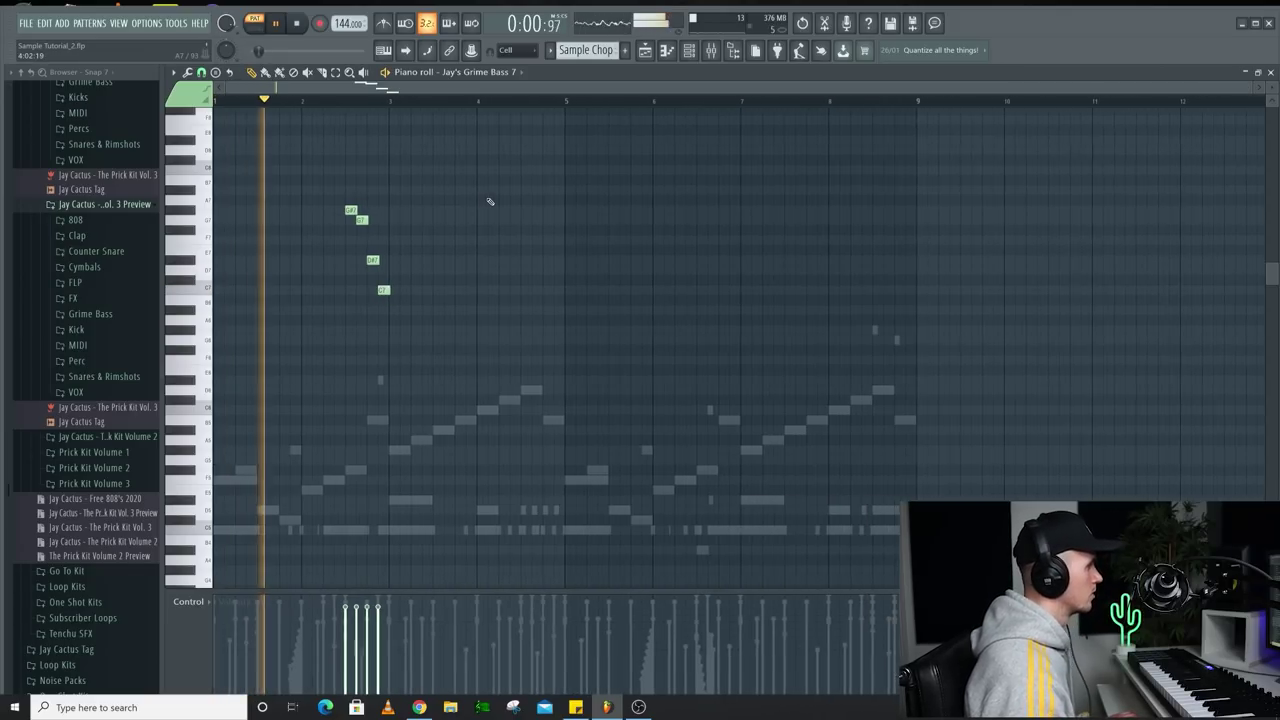
{"action": "left_click", "coordinate": [205, 602]}
{"action": "left_click", "coordinate": [220, 640]}
{"action": "key", "text": "space"}
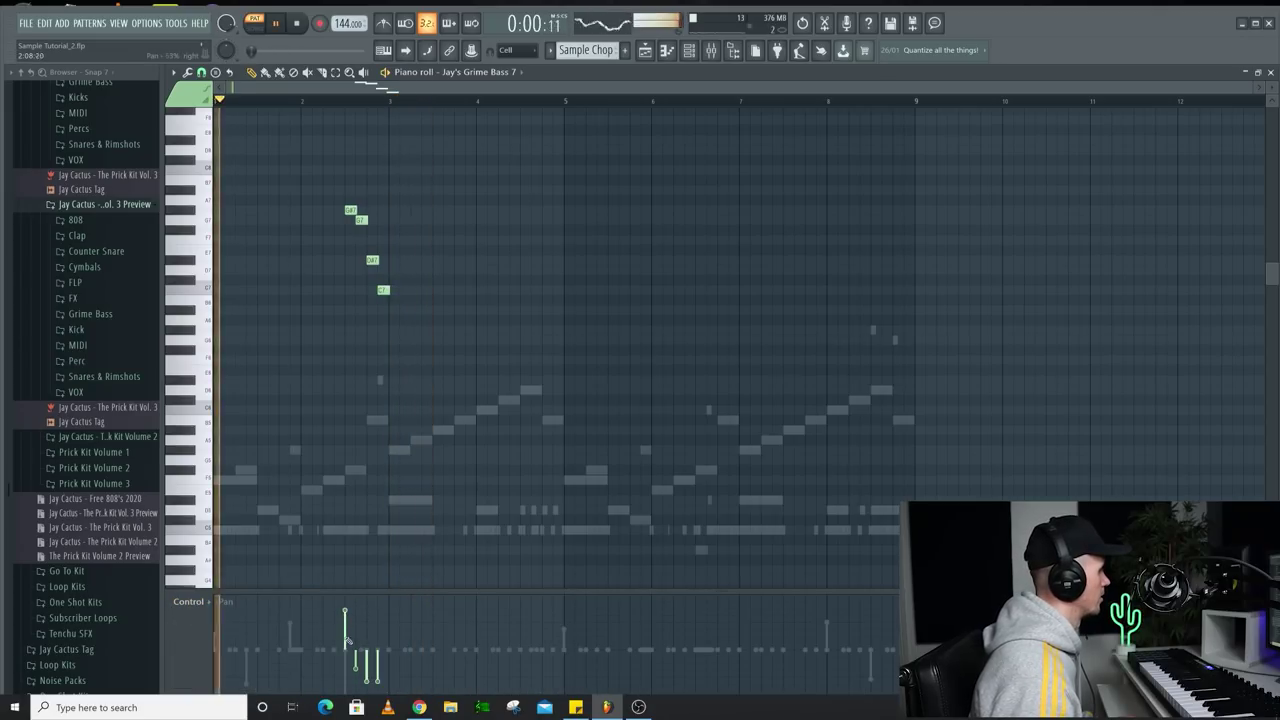
{"action": "mouse_move", "coordinate": [345, 640]}
{"action": "left_mouse_down"}
{"action": "mouse_move", "coordinate": [355, 670]}
{"action": "mouse_move", "coordinate": [366, 628]}
{"action": "mouse_move", "coordinate": [372, 650]}
{"action": "mouse_move", "coordinate": [348, 627]}
{"action": "left_mouse_up"}
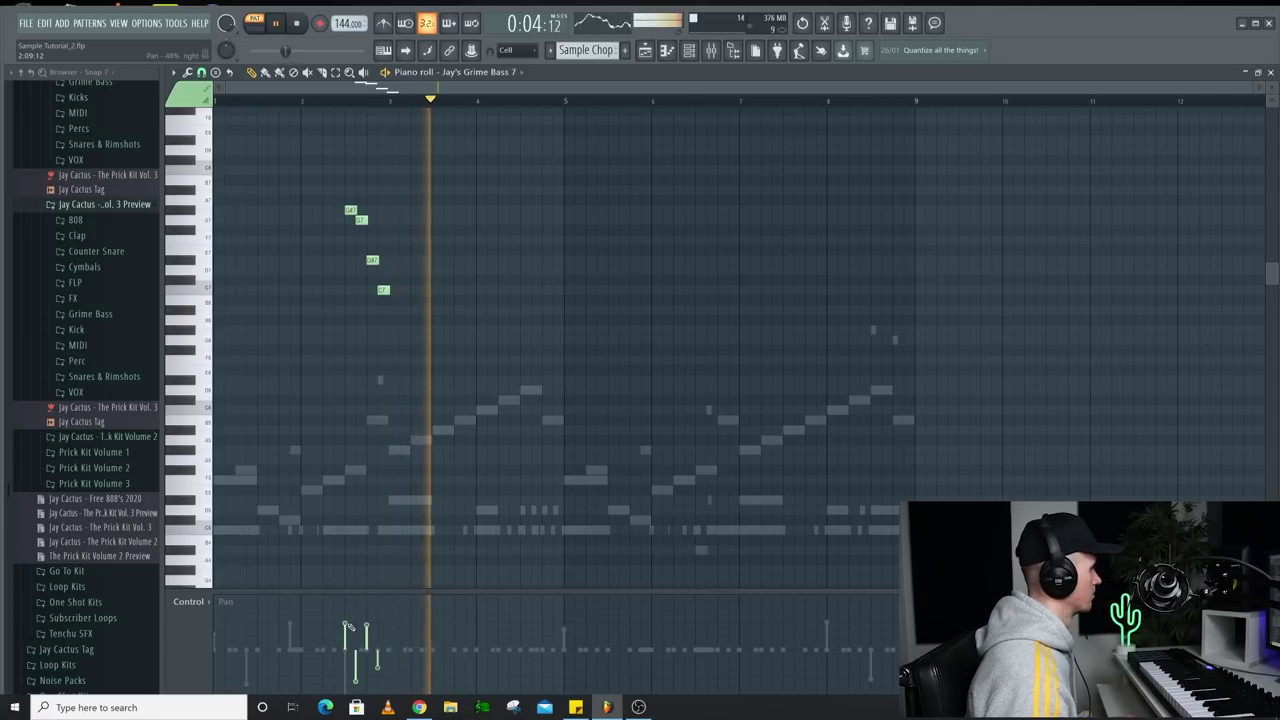
{"action": "left_click_drag", "start_coordinate": [214, 100], "coordinate": [566, 107]}
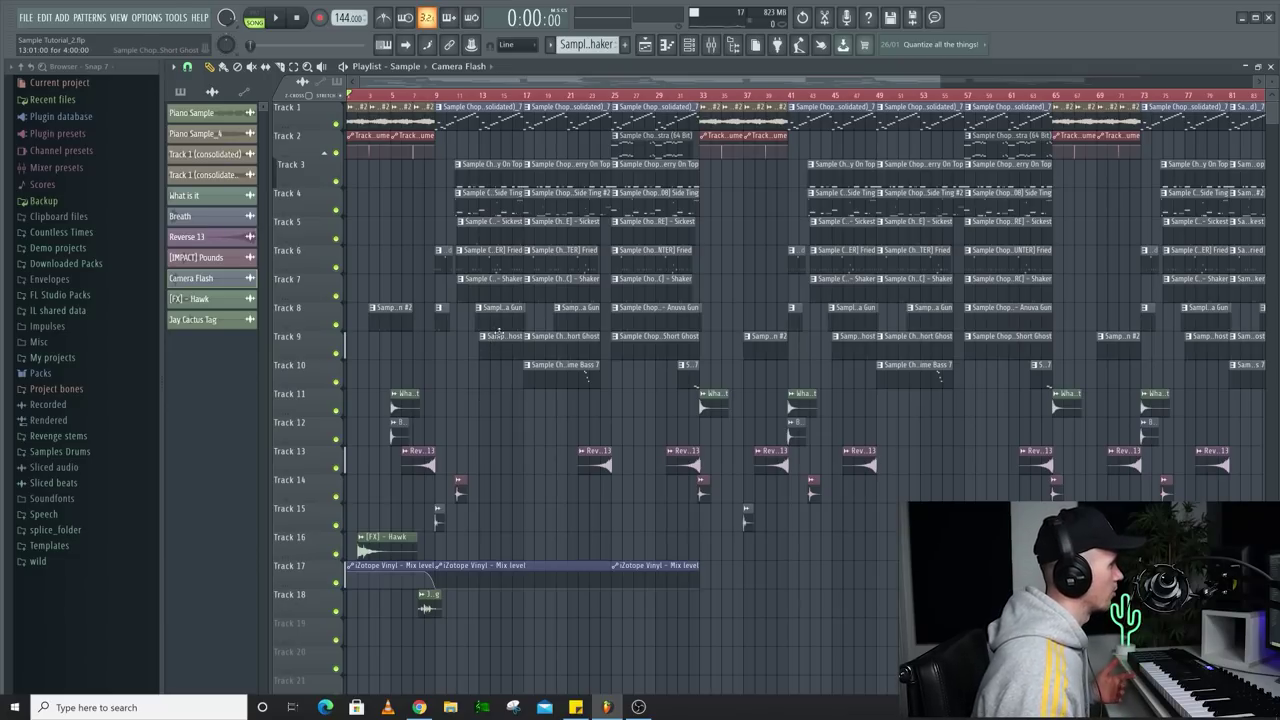
Zoom into the playlist intro, move the Track 1 piano clip to Track 3 and back, then zoom out.
{"action": "scroll", "coordinate": [409, 152], "scroll_direction": "up", "scroll_amount": 5}
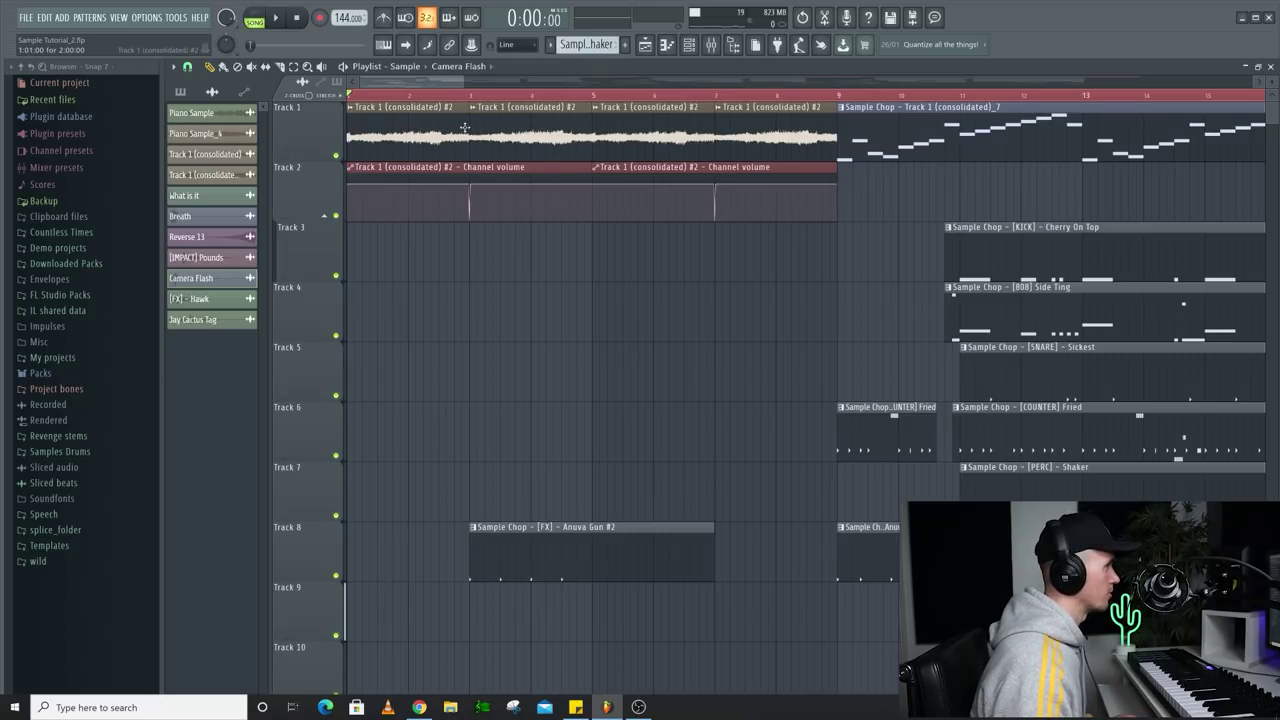
{"action": "left_click_drag", "start_coordinate": [465, 127], "coordinate": [490, 121]}
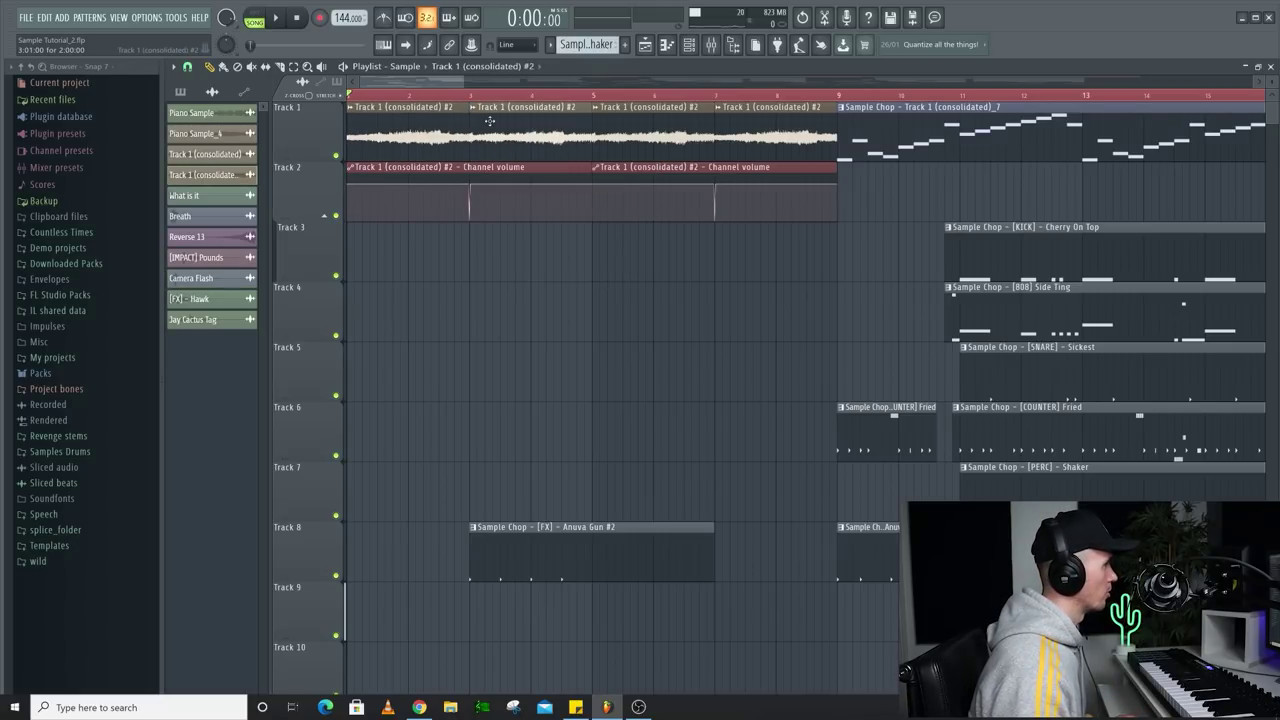
{"action": "left_click_drag", "start_coordinate": [385, 133], "coordinate": [420, 133]}
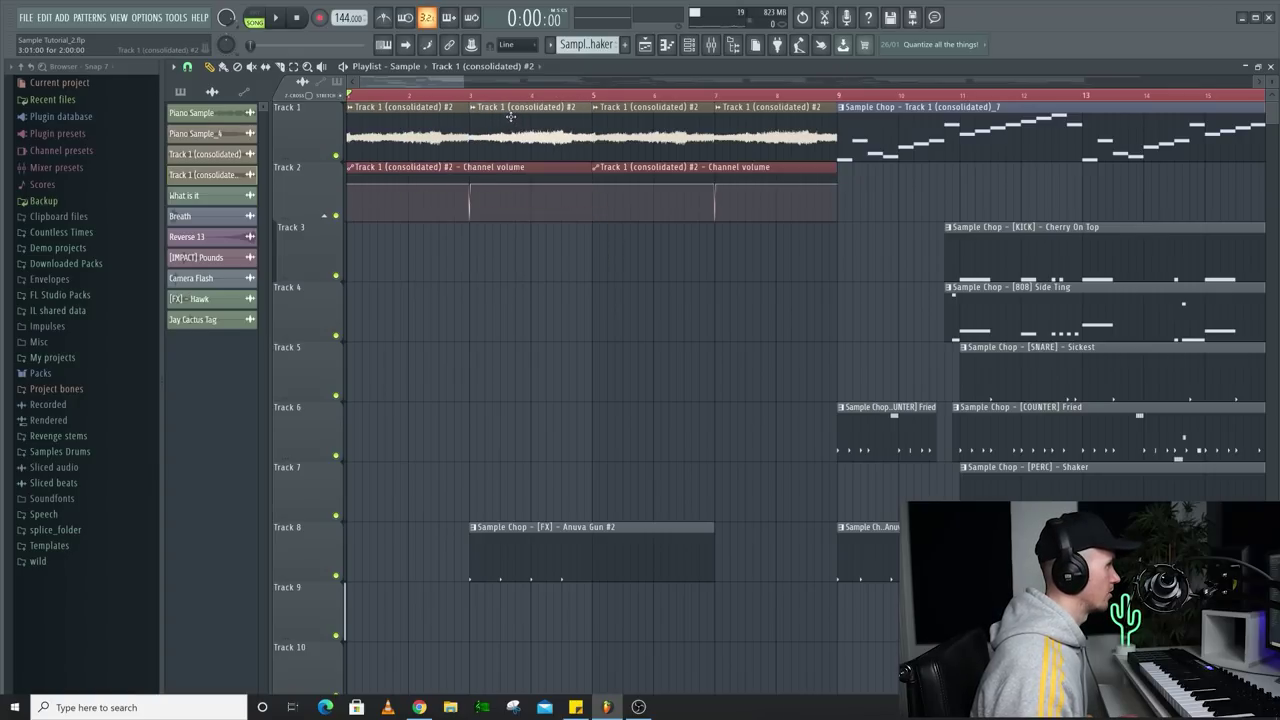
{"action": "scroll", "coordinate": [420, 133], "scroll_direction": "up", "scroll_amount": 4}
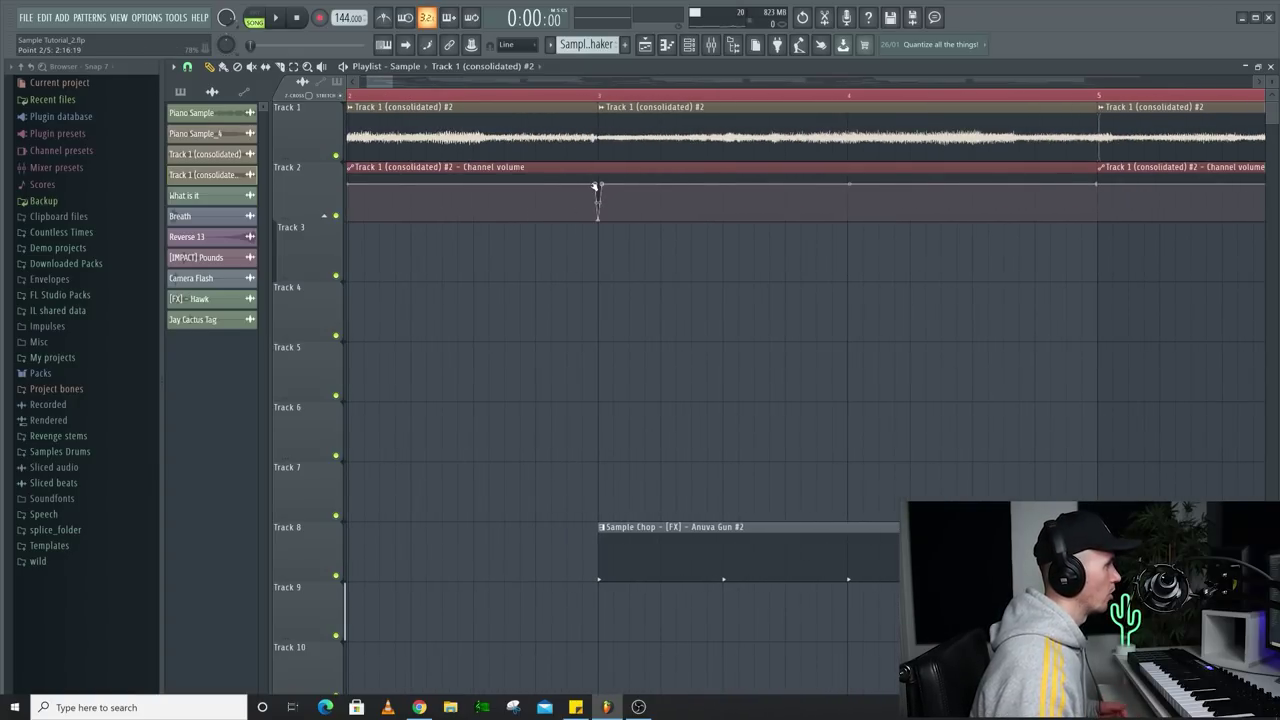
{"action": "scroll", "coordinate": [614, 187], "scroll_direction": "down", "scroll_amount": 6}
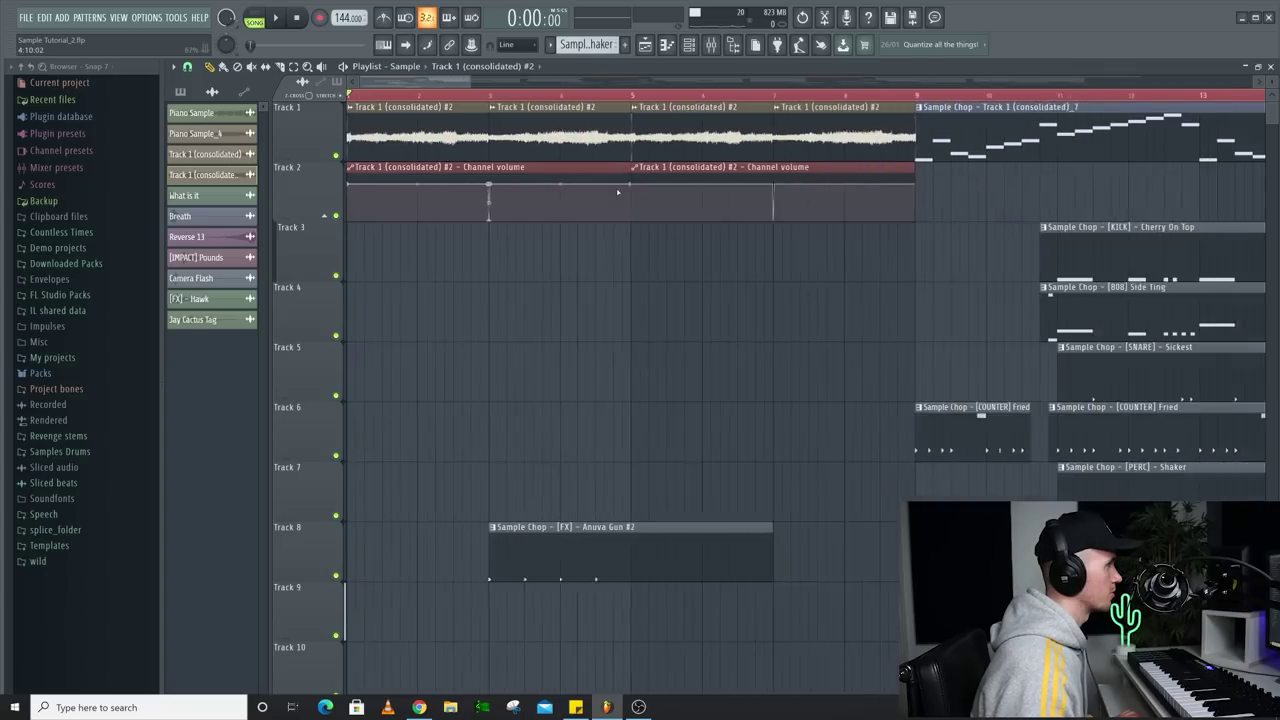
{"action": "scroll", "coordinate": [476, 141], "scroll_direction": "down", "scroll_amount": 2}
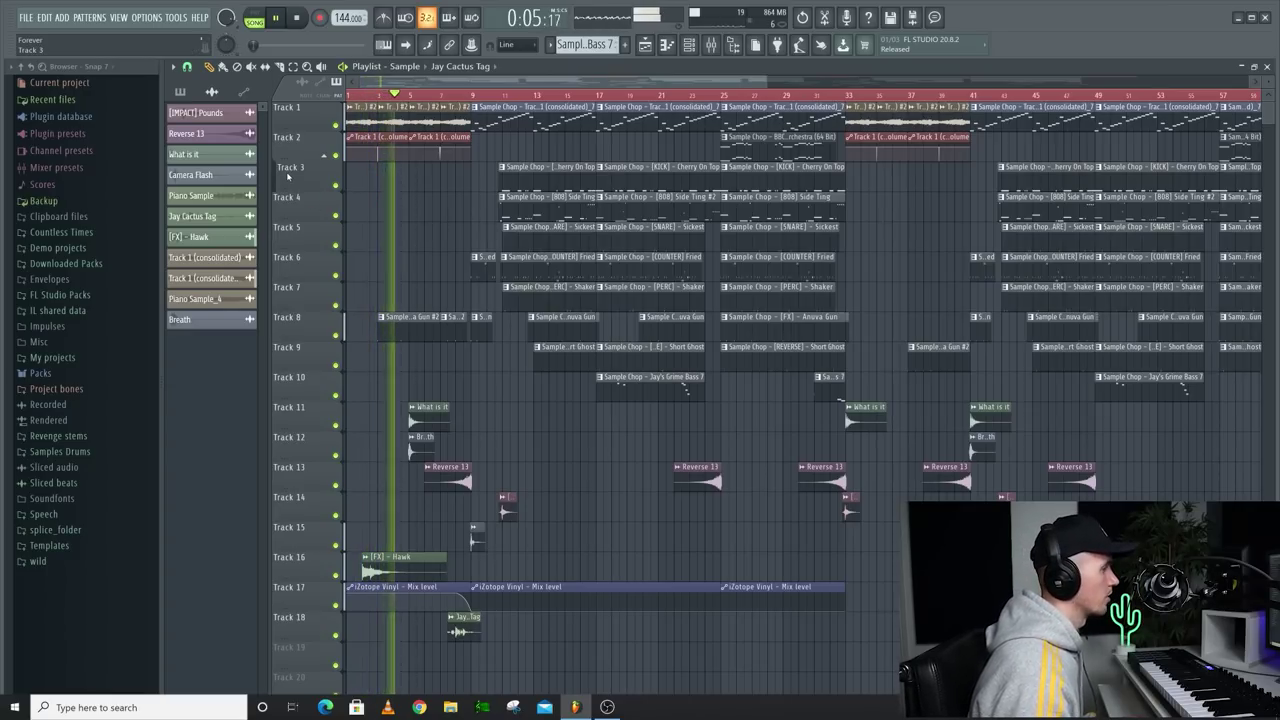
{"action": "right_click", "coordinate": [287, 175]}
{"action": "left_click", "coordinate": [333, 285]}
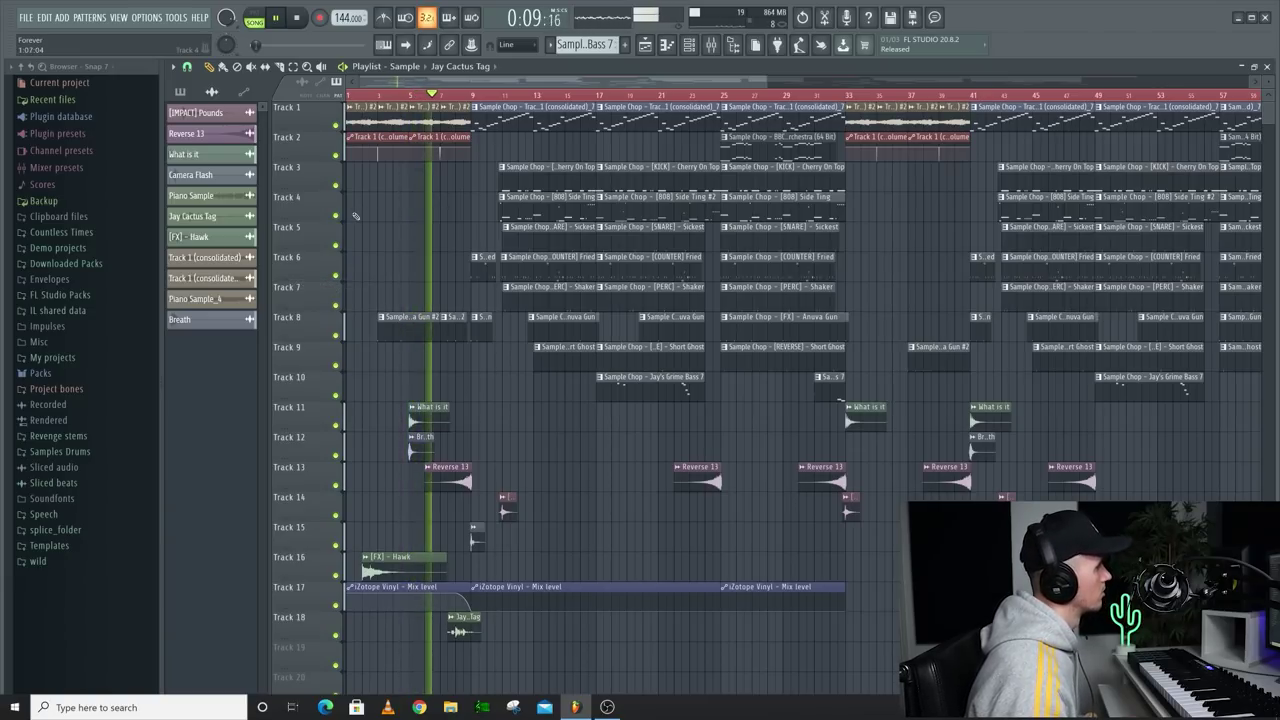
{"action": "scroll", "coordinate": [430, 212], "scroll_direction": "up", "scroll_amount": 3}
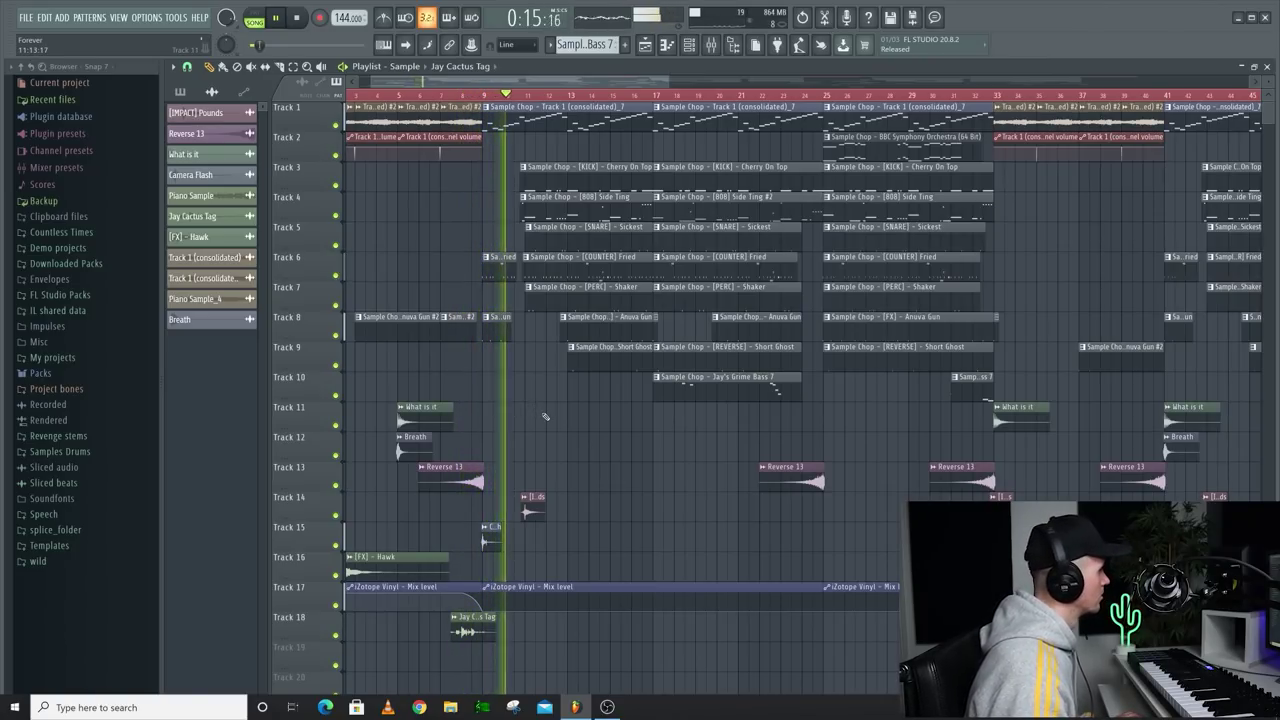
{"action": "scroll", "coordinate": [549, 373], "scroll_direction": "up", "scroll_amount": 2}
{"action": "scroll", "coordinate": [549, 373], "scroll_direction": "up", "scroll_amount": 1}
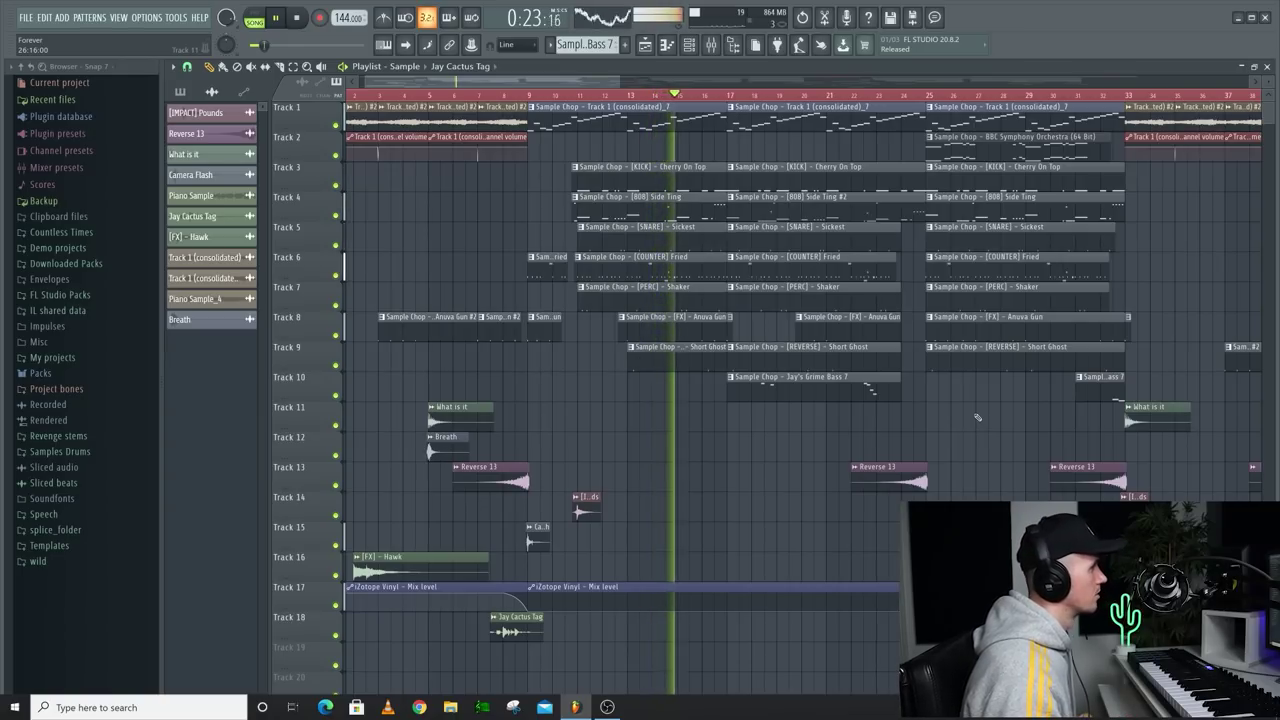
{"action": "scroll", "coordinate": [978, 417], "scroll_direction": "up", "scroll_amount": 4}
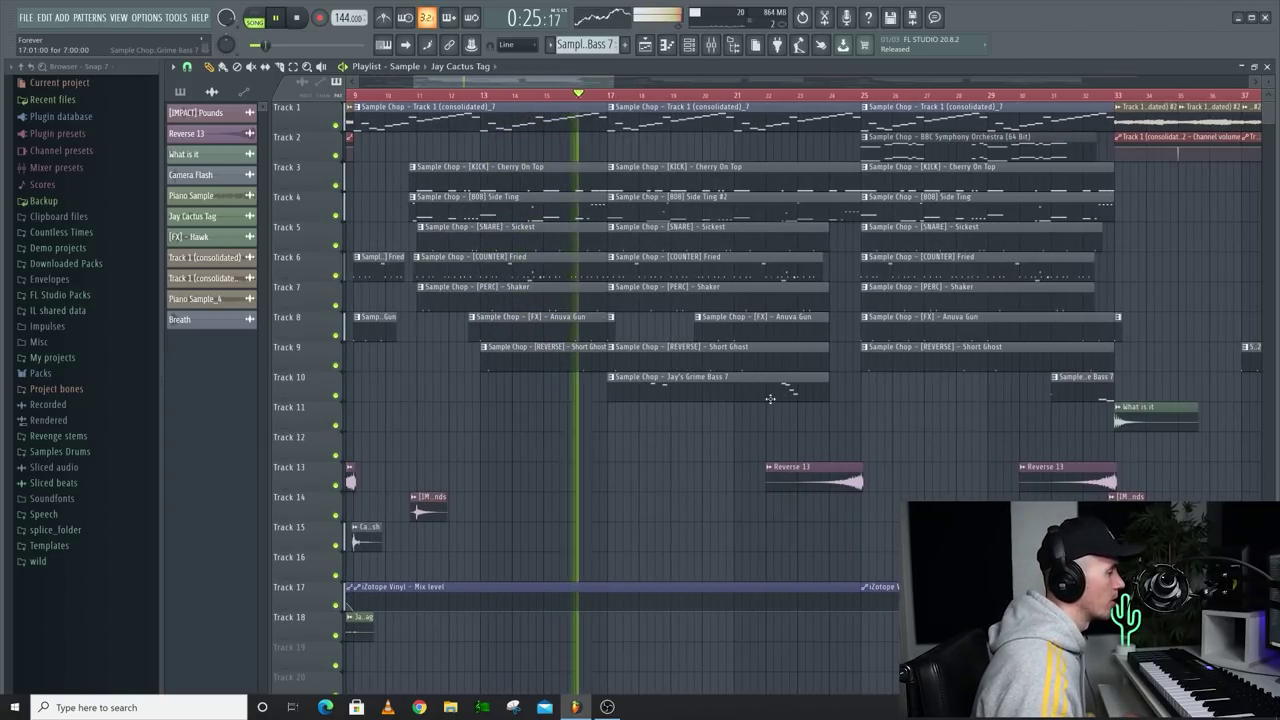
{"action": "scroll", "coordinate": [709, 398], "scroll_direction": "up", "scroll_amount": 2}
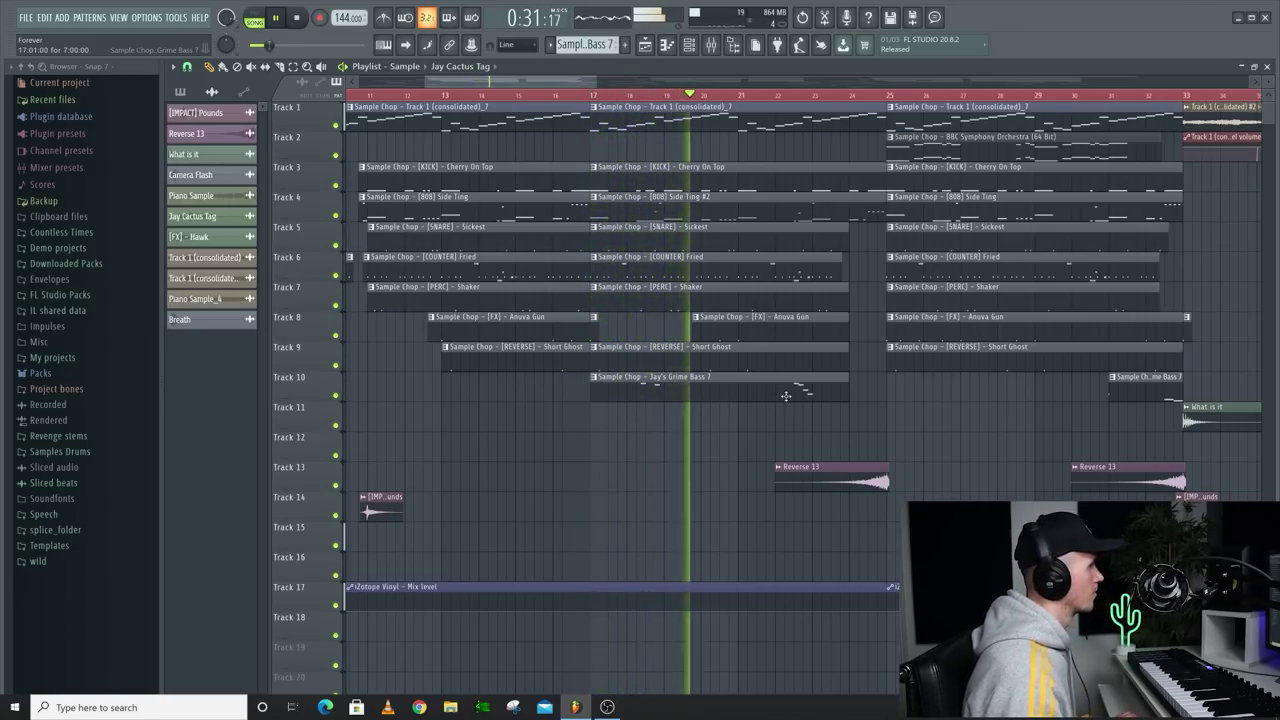
{"action": "scroll", "coordinate": [820, 392], "scroll_direction": "down", "scroll_amount": 6}
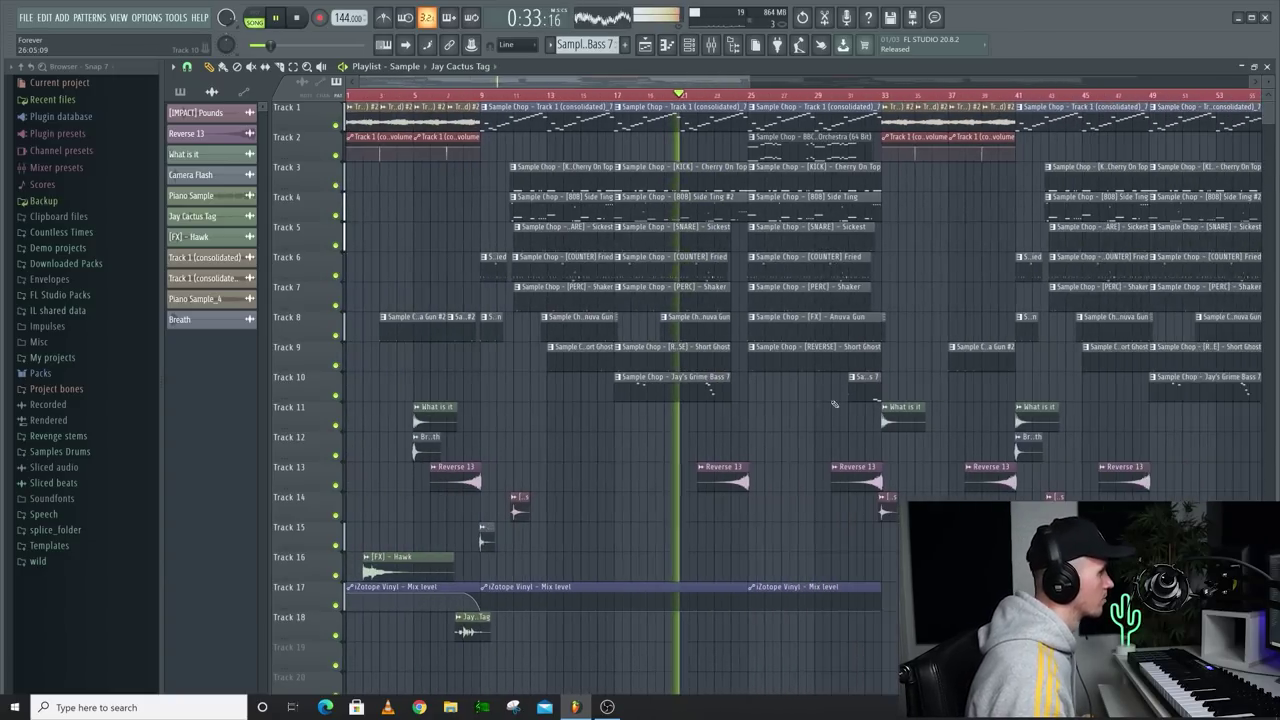
{"action": "scroll", "coordinate": [750, 420], "scroll_direction": "up", "scroll_amount": 3}
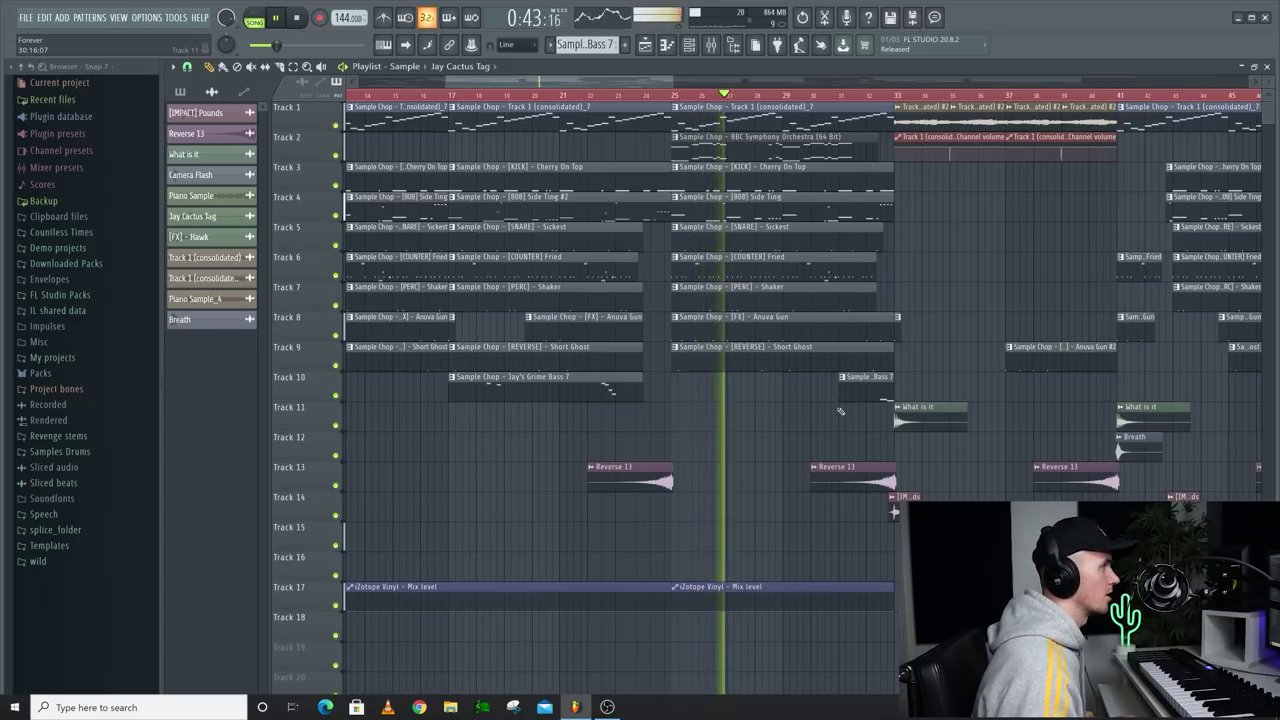
{"action": "scroll", "coordinate": [840, 410], "scroll_direction": "down", "scroll_amount": 5, "text": "ctrl"}
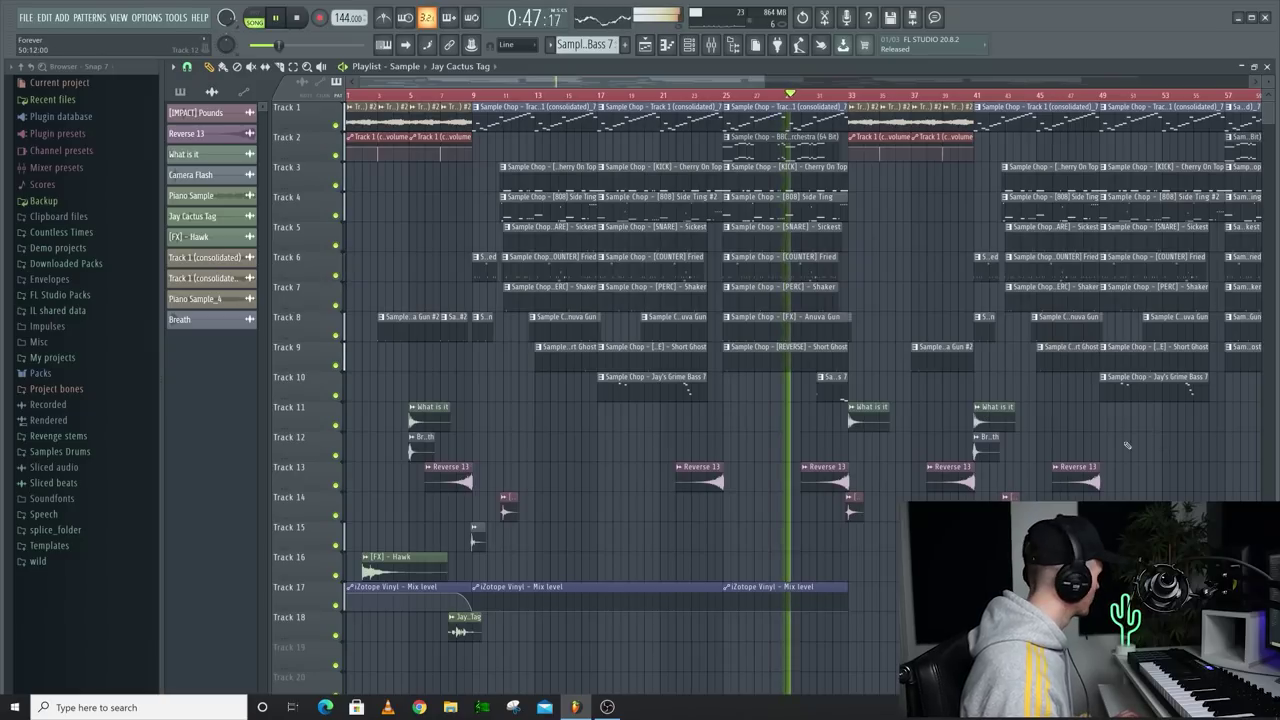
{"action": "scroll", "coordinate": [885, 418], "scroll_direction": "up", "scroll_amount": 4, "text": "ctrl"}
{"action": "scroll", "coordinate": [820, 421], "scroll_direction": "up", "scroll_amount": 2, "text": "ctrl"}
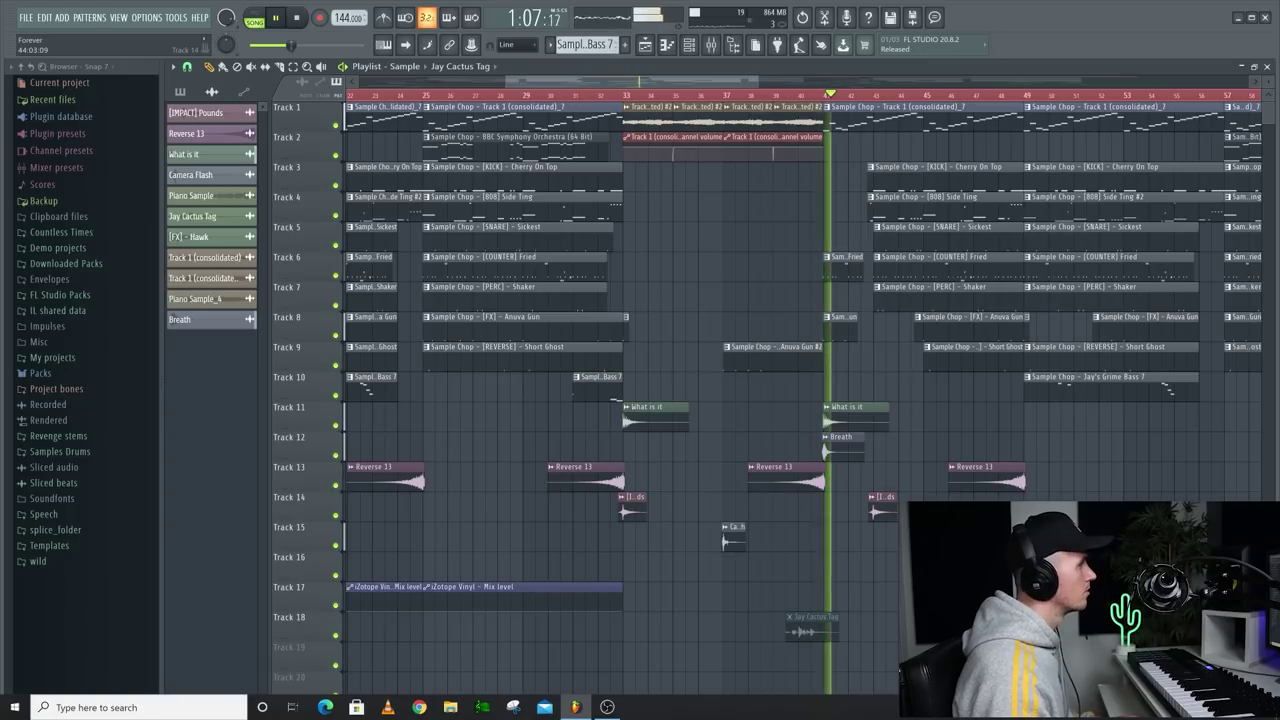
{"action": "scroll", "coordinate": [923, 286], "scroll_direction": "up", "scroll_amount": 2}
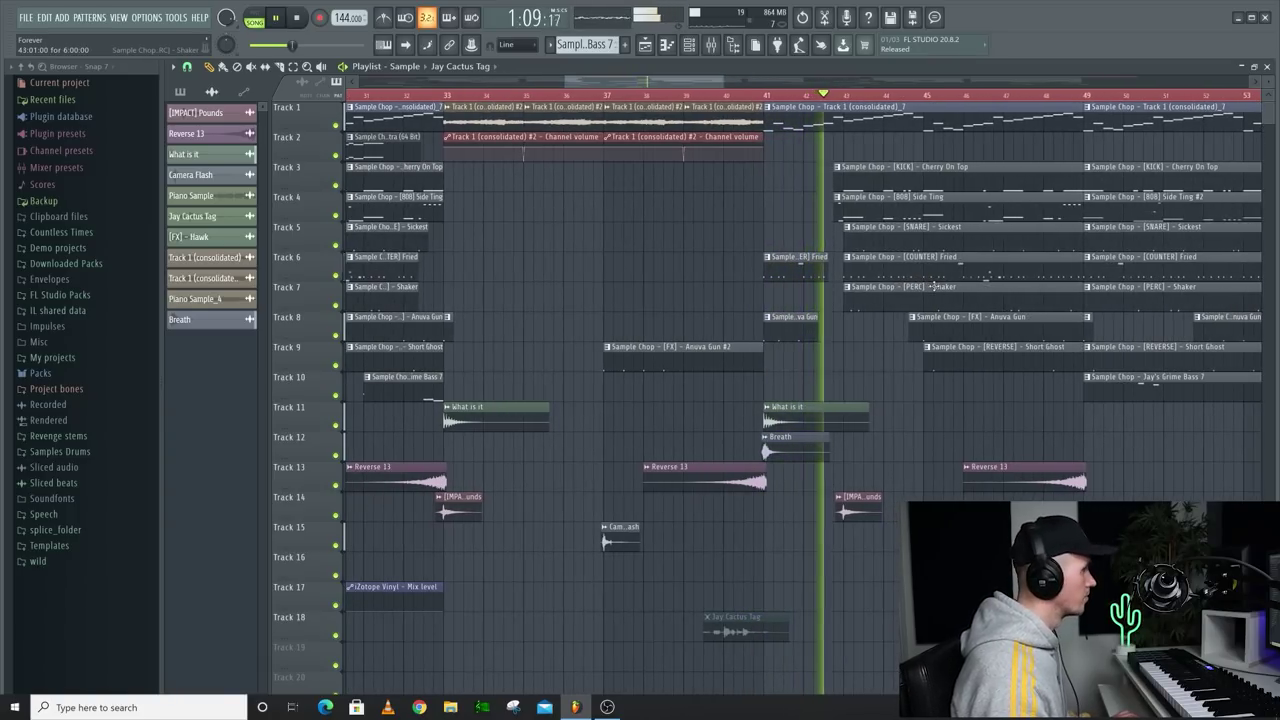
{"action": "scroll", "coordinate": [926, 288], "scroll_direction": "up", "scroll_amount": 1}
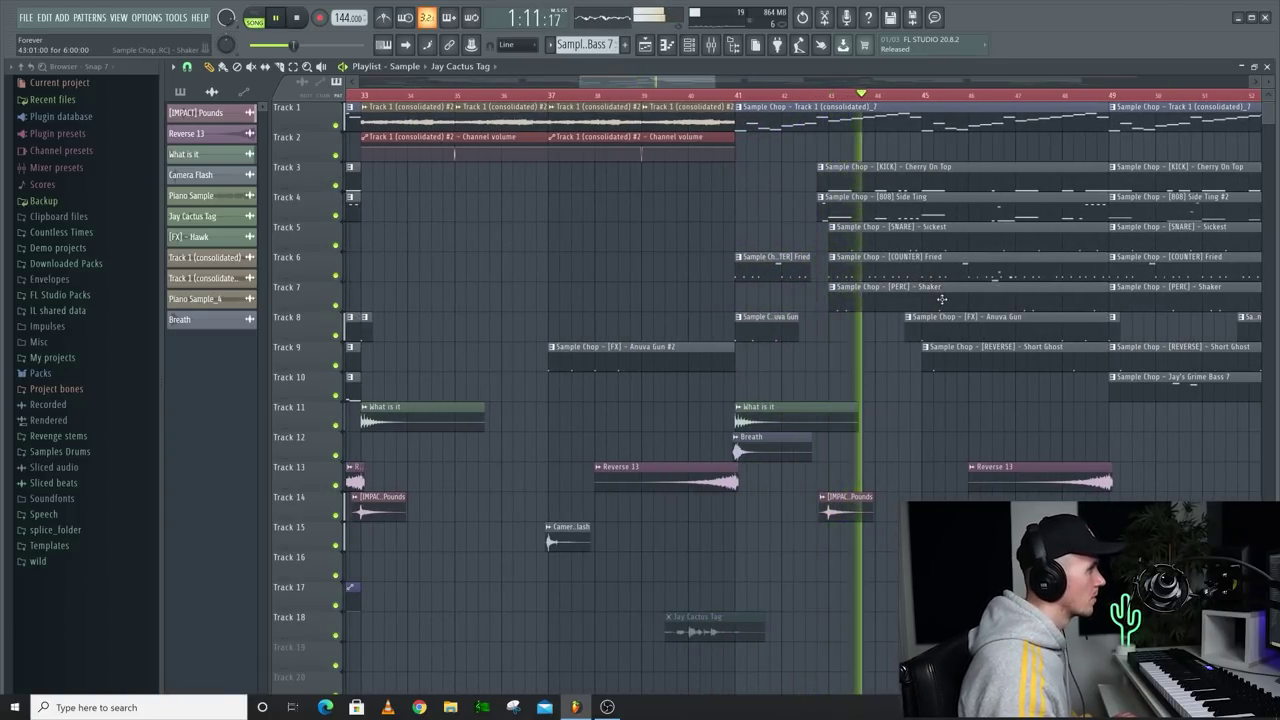
{"action": "scroll", "coordinate": [942, 300], "scroll_direction": "down", "scroll_amount": 2}
{"action": "scroll", "coordinate": [942, 305], "scroll_direction": "down", "scroll_amount": 1}
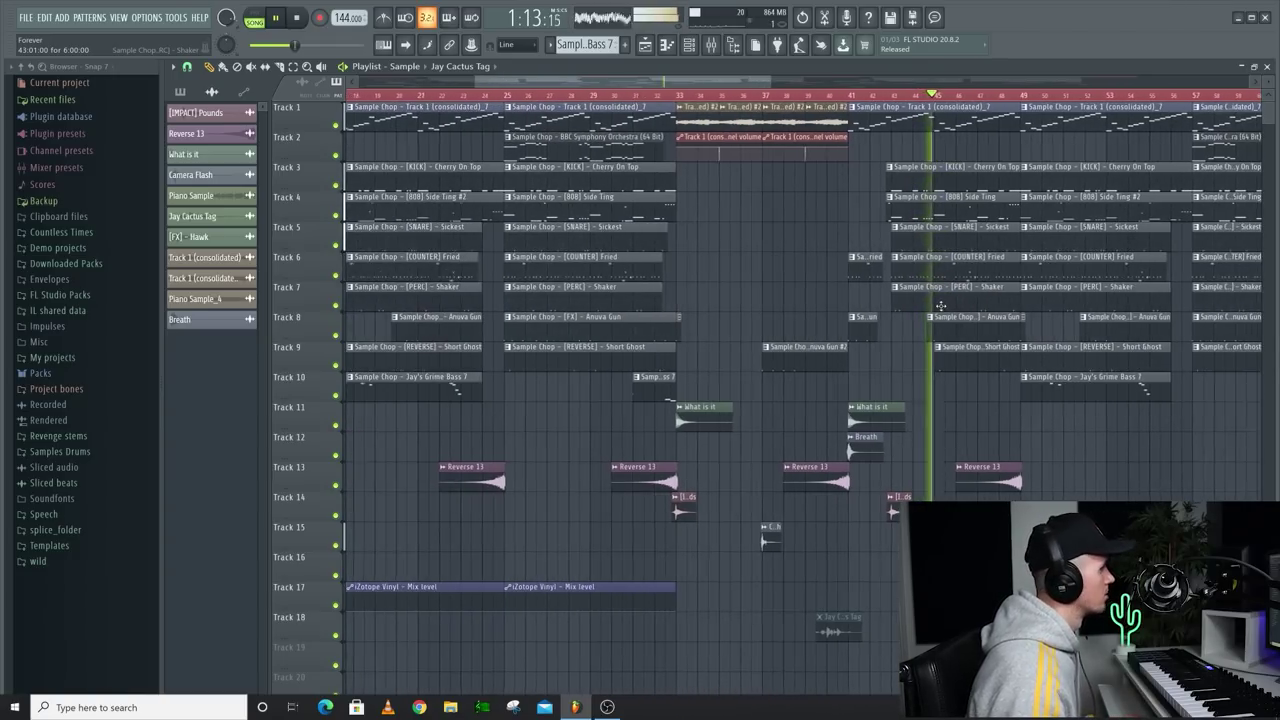
{"action": "scroll", "coordinate": [990, 310], "scroll_direction": "down", "scroll_amount": 1}
{"action": "scroll", "coordinate": [1220, 345], "scroll_direction": "up", "scroll_amount": 2}
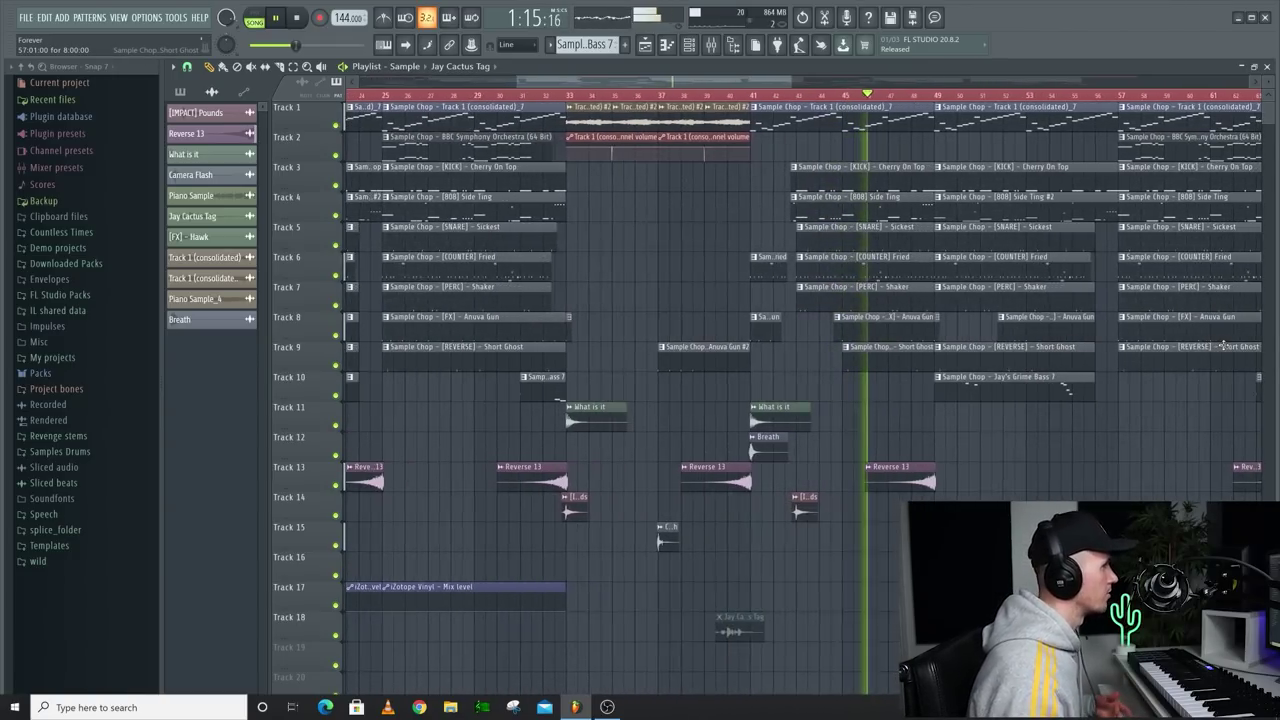
{"action": "scroll", "coordinate": [1040, 342], "scroll_direction": "up", "scroll_amount": 1}
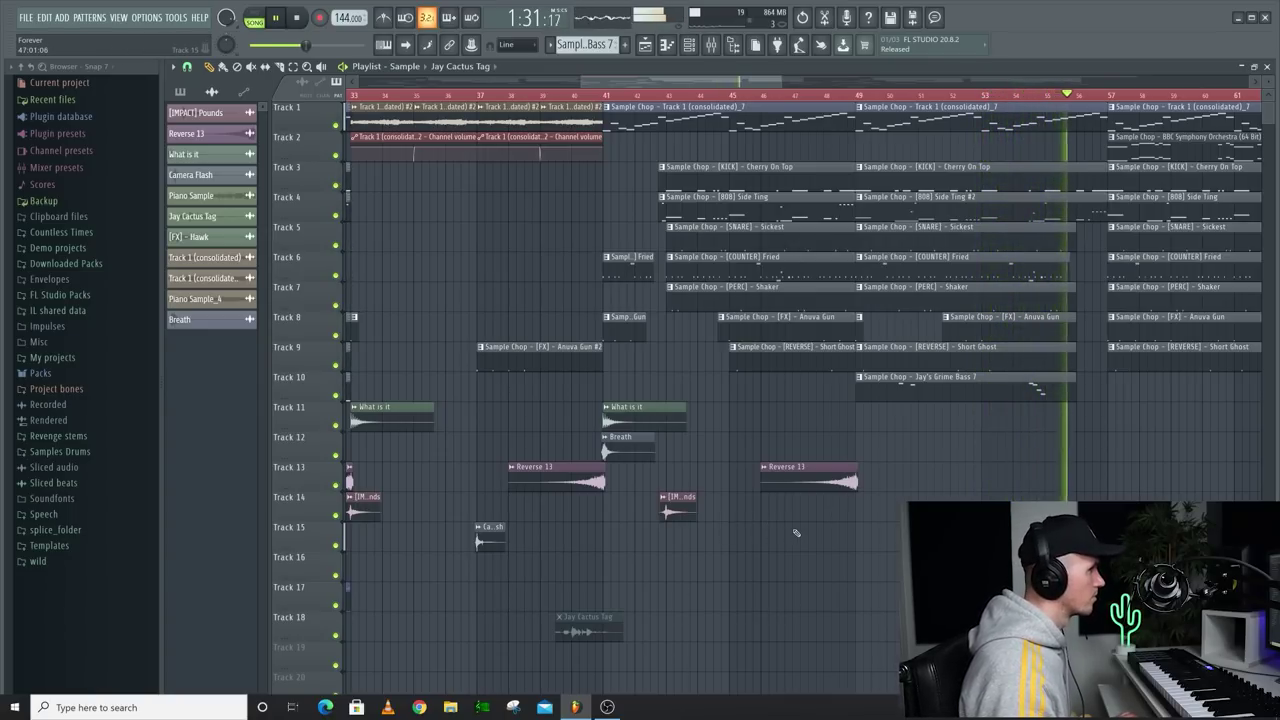
{"action": "scroll", "coordinate": [797, 533], "scroll_direction": "down", "scroll_amount": 6}
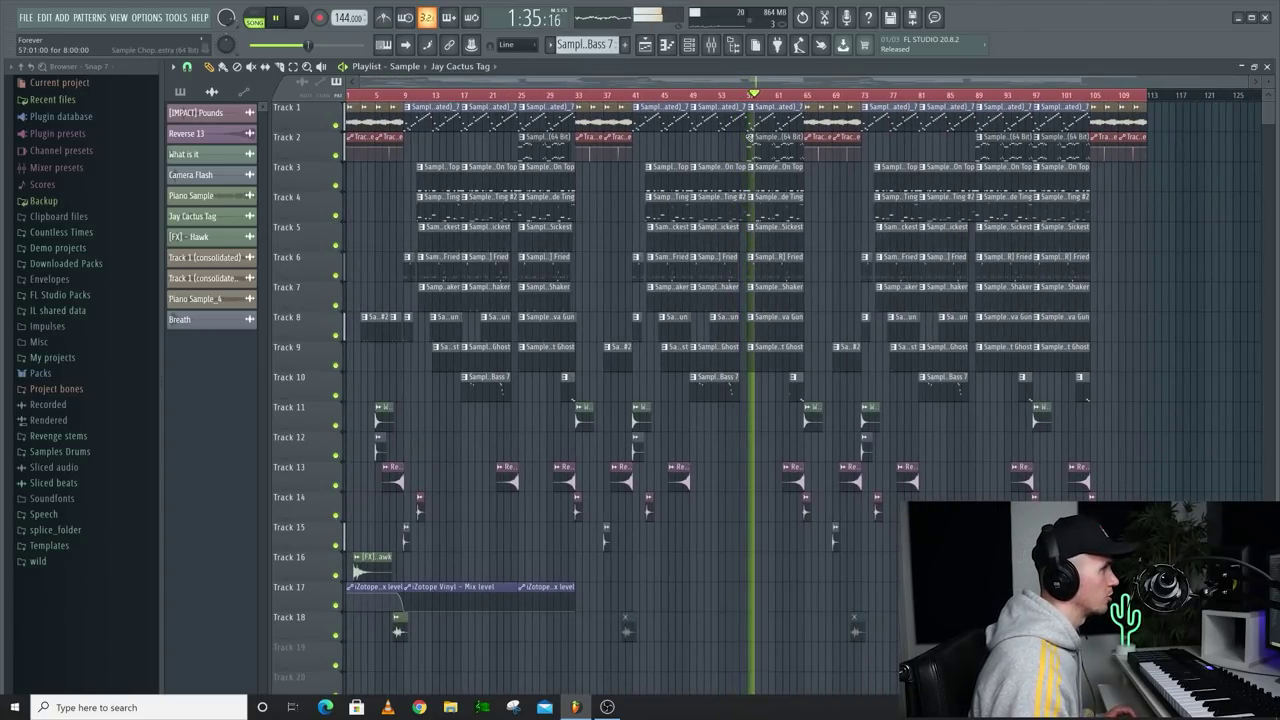
Stop the full arrangement's playback so it returns to 0:00:00.
{"action": "key", "text": "space"}
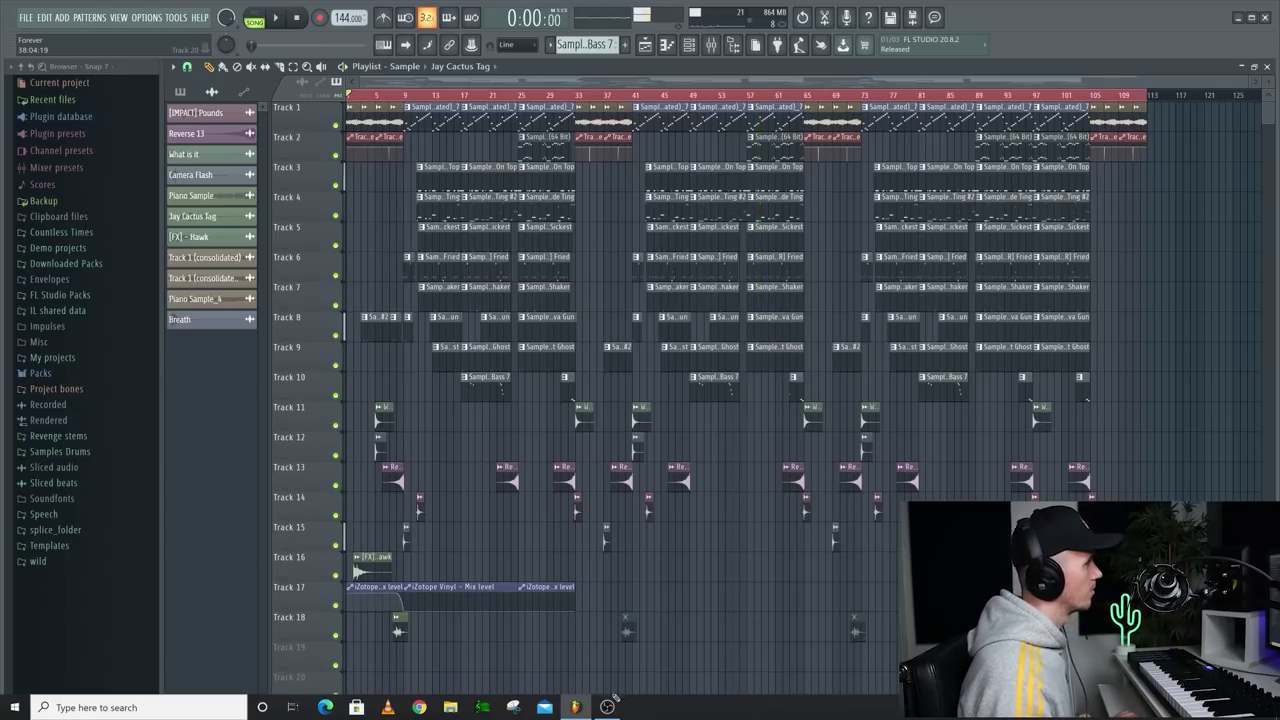